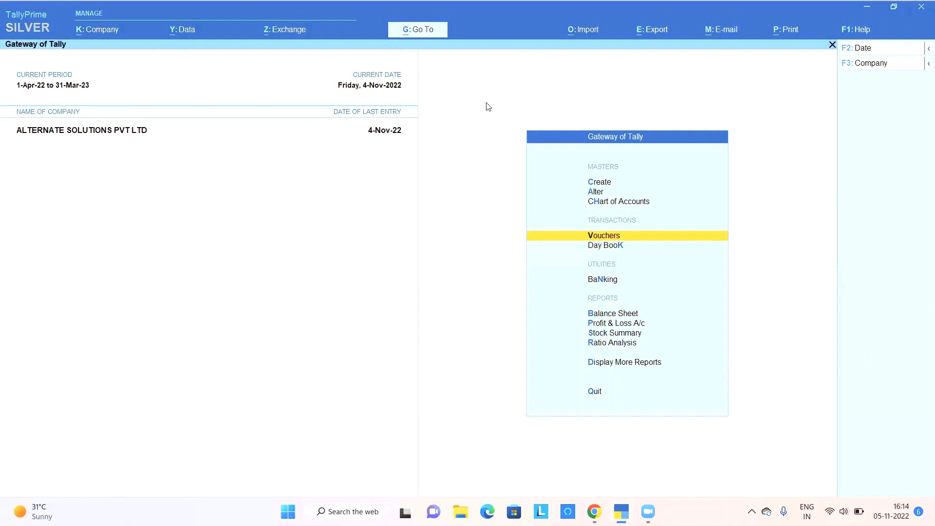
Open the HDFC Bank ledger for alteration from the list of ledger masters
{"action": "key", "text": "Up"}
{"action": "key", "text": "Up"}
{"action": "key", "text": "Up"}
{"action": "key", "text": "Down"}
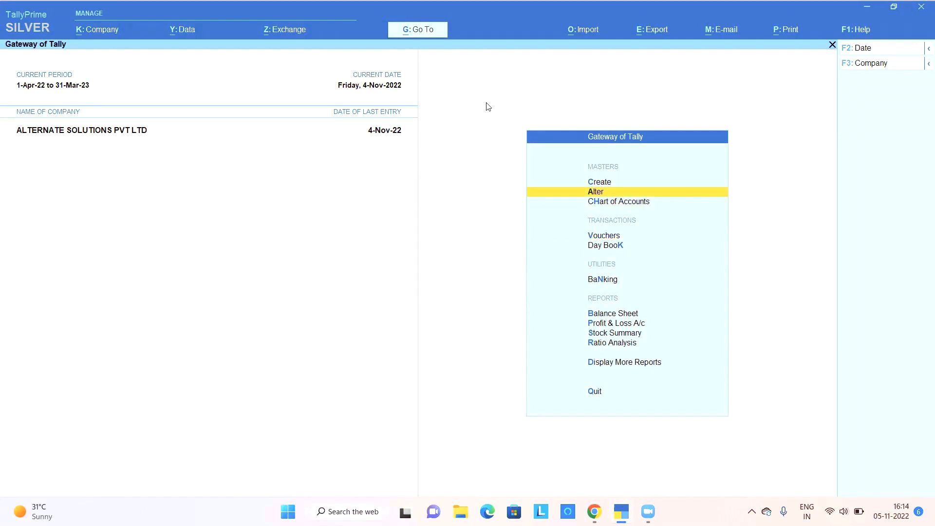
{"action": "key", "text": "Return"}
{"action": "key", "text": "Down"}
{"action": "key", "text": "Down"}
{"action": "key", "text": "Up"}
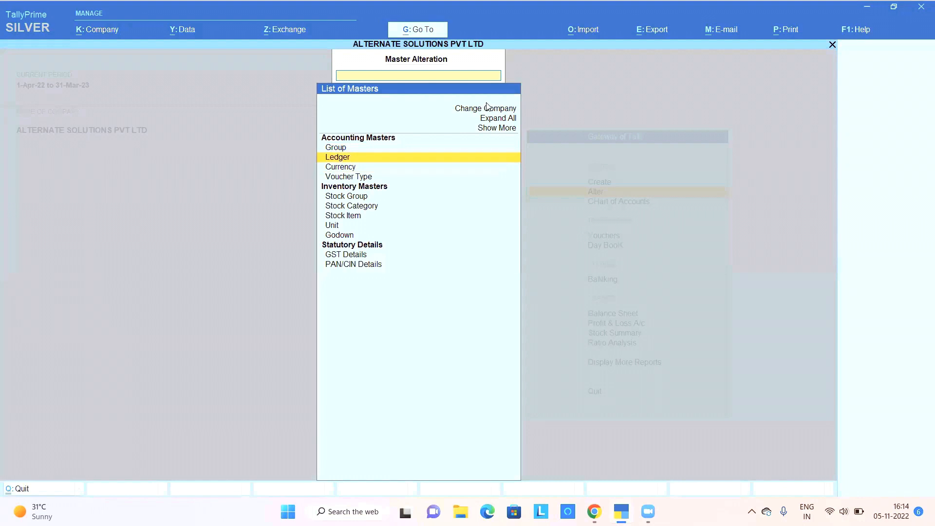
{"action": "key", "text": "Return"}
{"action": "key", "text": "Down"}
{"action": "key", "text": "Down"}
{"action": "key", "text": "Down"}
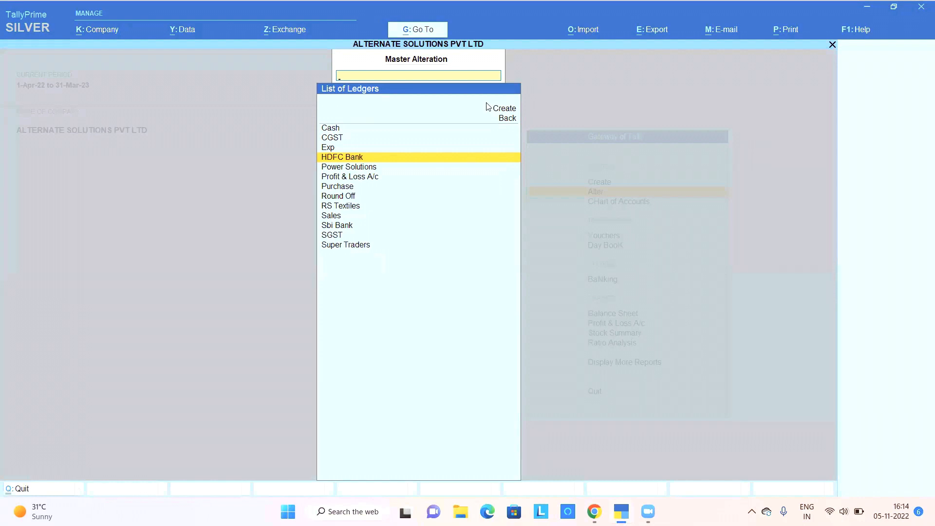
{"action": "key", "text": "Return"}
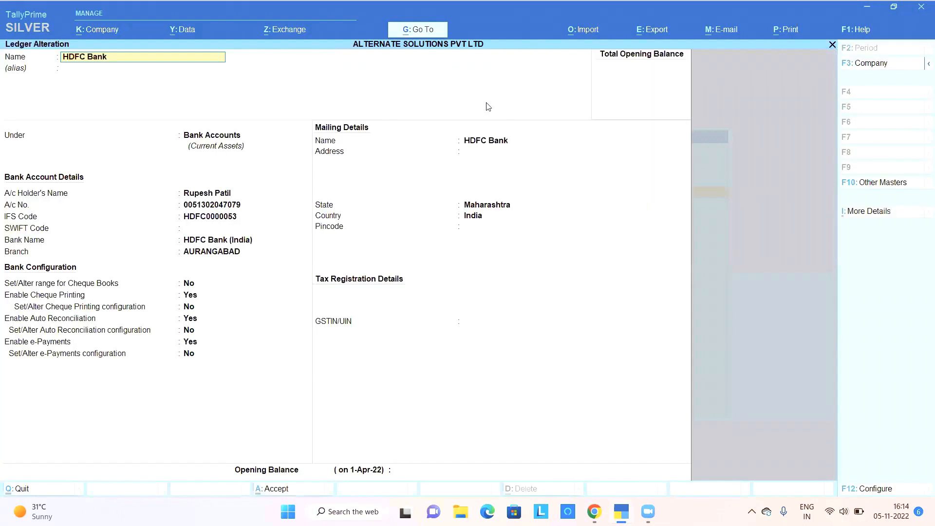
Review the HDFC Bank ledger's account holder, account number, IFS code, bank name and branch fields up to the cheque book range setting
{"action": "key", "text": "Return"}
{"action": "key", "text": "Return"}
{"action": "key", "text": "Return"}
{"action": "key", "text": "Return"}
{"action": "key", "text": "Return"}
{"action": "key", "text": "BackSpace"}
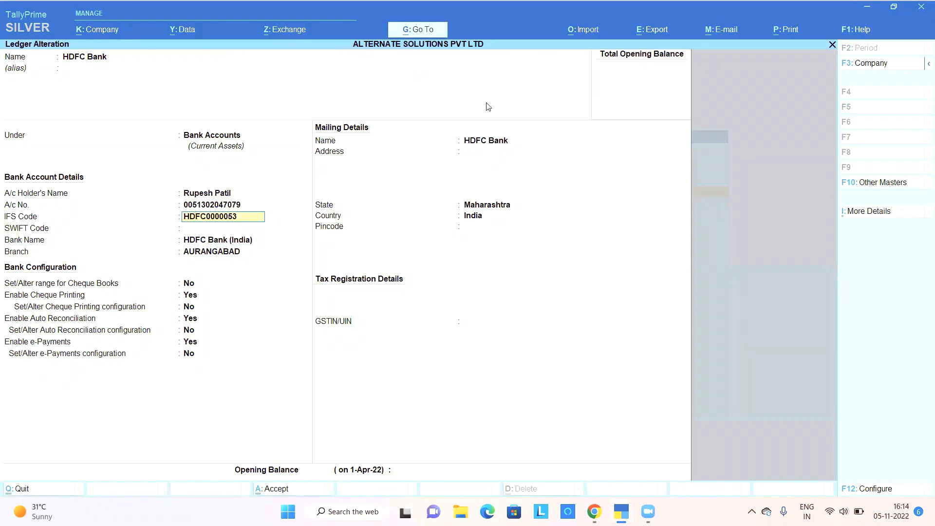
{"action": "key", "text": "BackSpace"}
{"action": "key", "text": "BackSpace"}
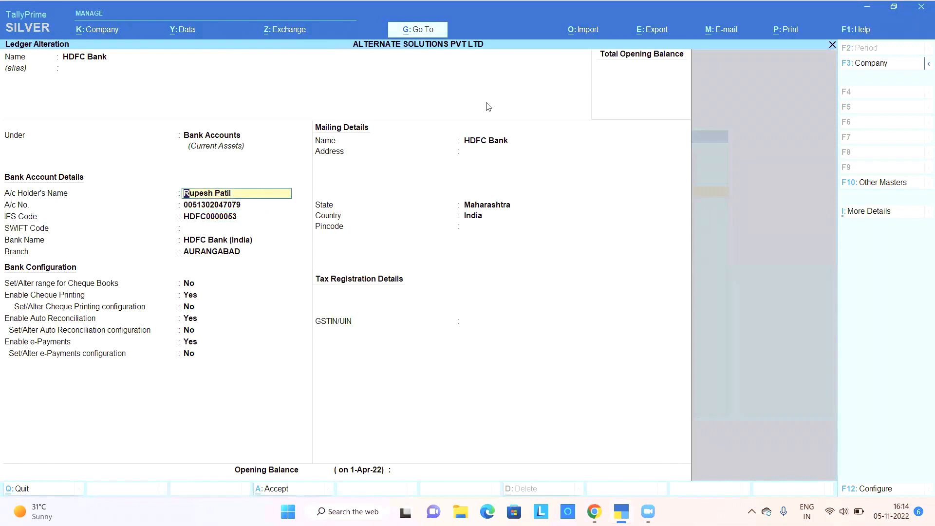
{"action": "key", "text": "Return"}
{"action": "key", "text": "Return"}
{"action": "key", "text": "Return"}
{"action": "key", "text": "Return"}
{"action": "key", "text": "Return"}
{"action": "key", "text": "Return"}
{"action": "key", "text": "BackSpace"}
{"action": "key", "text": "BackSpace"}
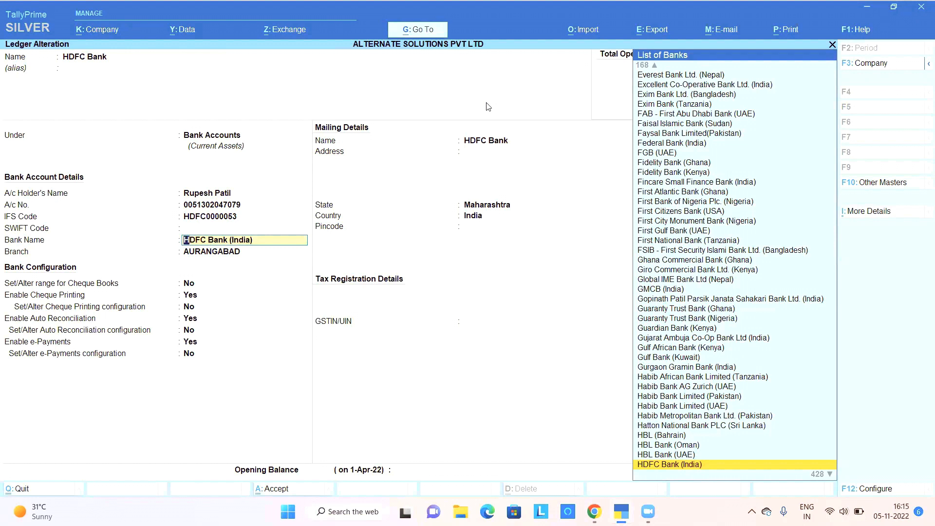
{"action": "key", "text": "Return"}
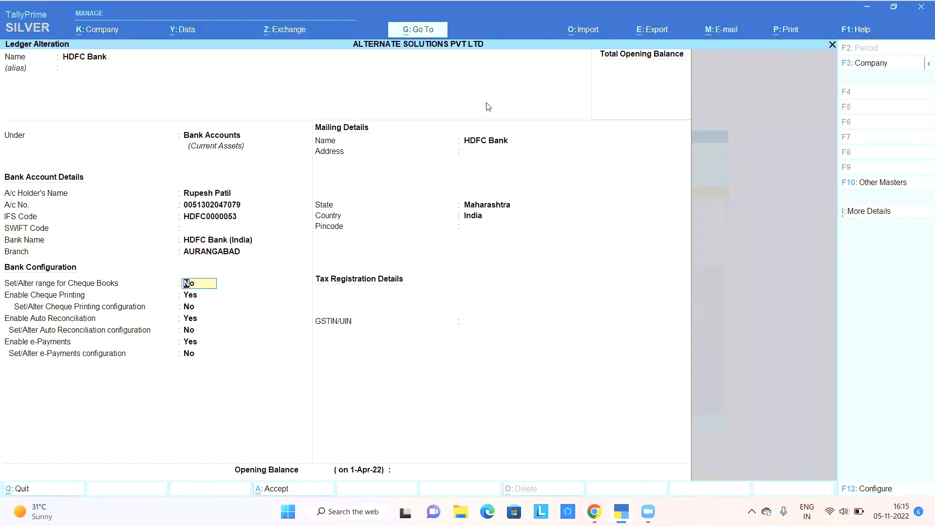
{"action": "key", "text": "BackSpace"}
{"action": "key", "text": "BackSpace"}
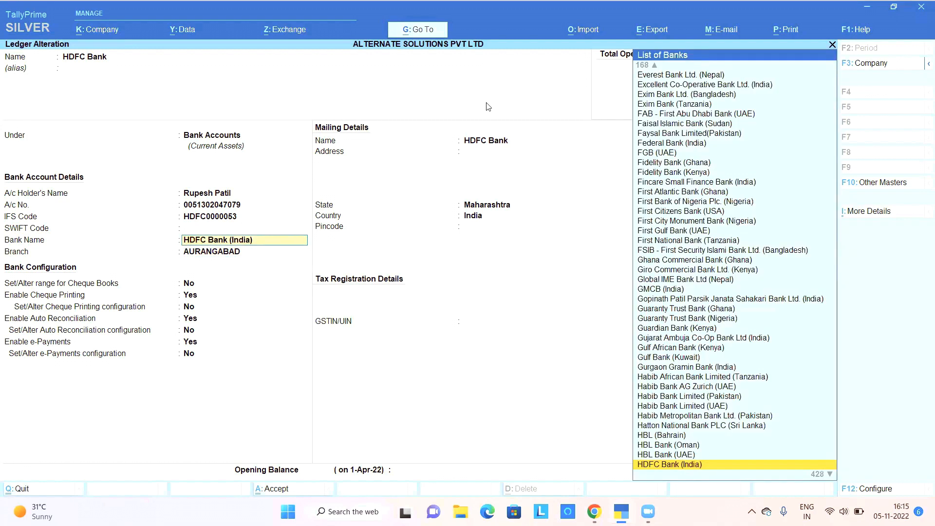
{"action": "key", "text": "Return"}
{"action": "key", "text": "Return"}
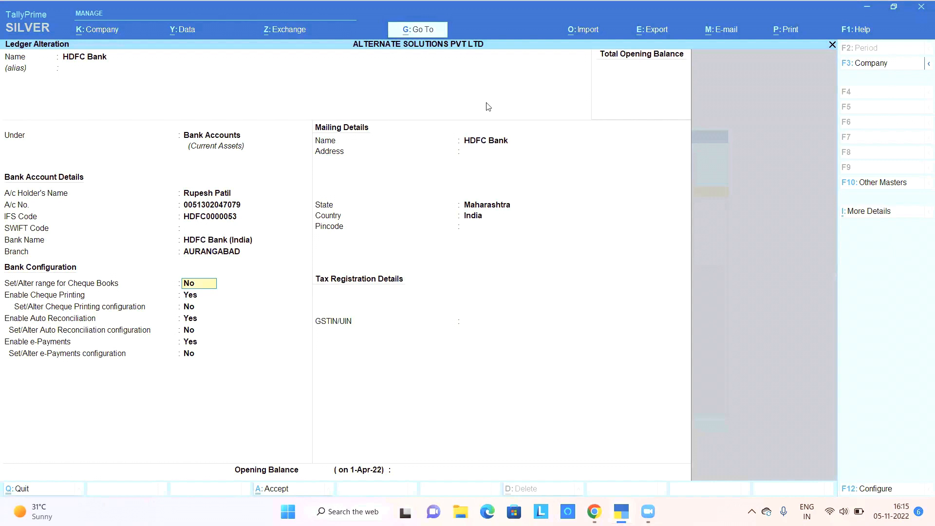
In the ledger configuration, keep Provide Cheque Book and Cheque Printing details at Yes and accept the configuration
{"action": "key", "text": "F12"}
{"action": "key", "text": "Down"}
{"action": "key", "text": "Down"}
{"action": "key", "text": "Down"}
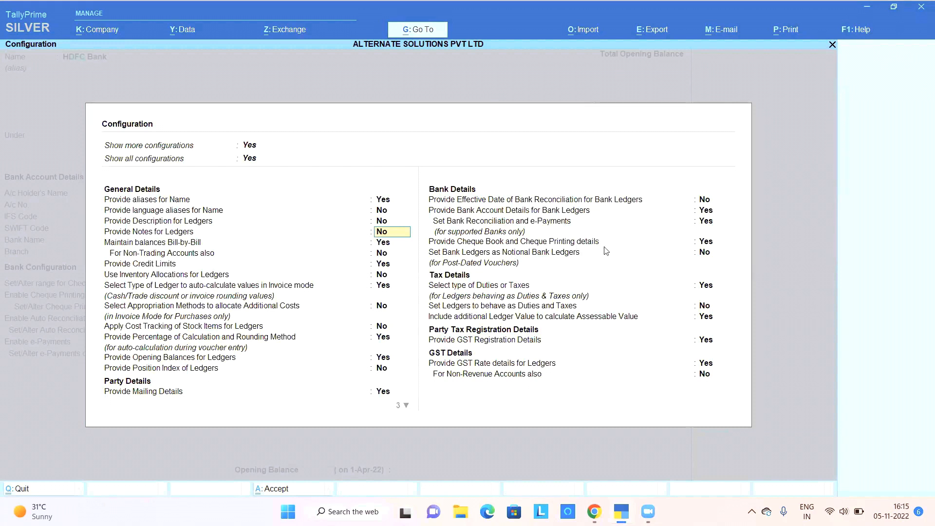
{"action": "left_click", "coordinate": [704, 245]}
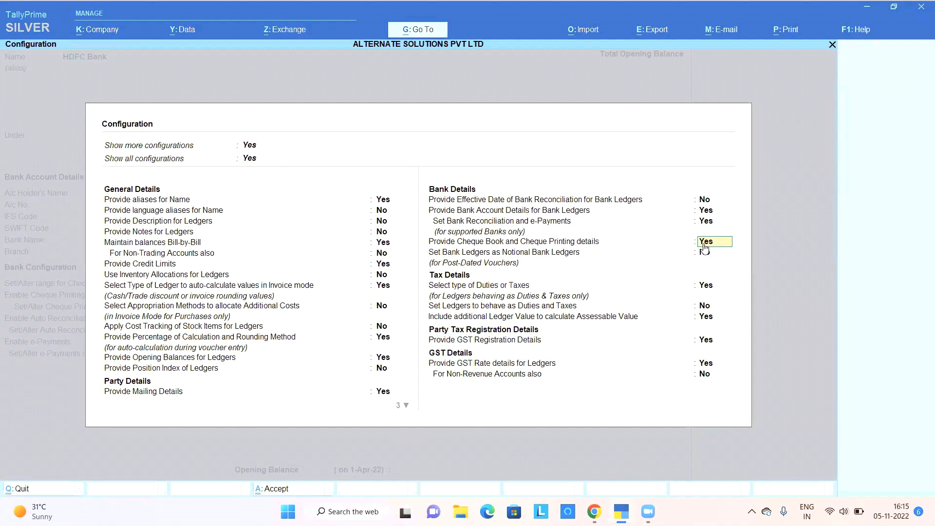
{"action": "key", "text": "Return"}
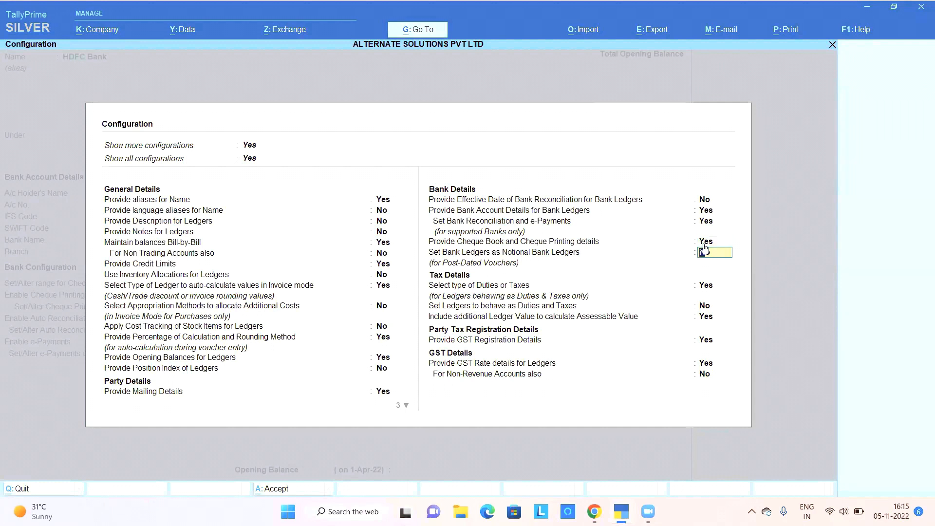
{"action": "key", "text": "ctrl+a"}
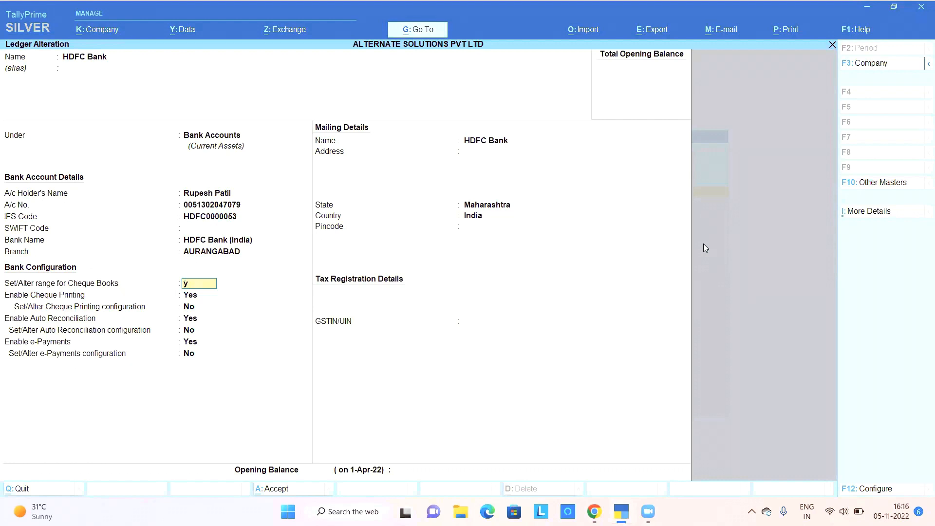
Turn on Set/Alter range for Cheque Books and add a cheque range from 000001 to 000010 named Book-1
{"action": "key", "text": "y"}
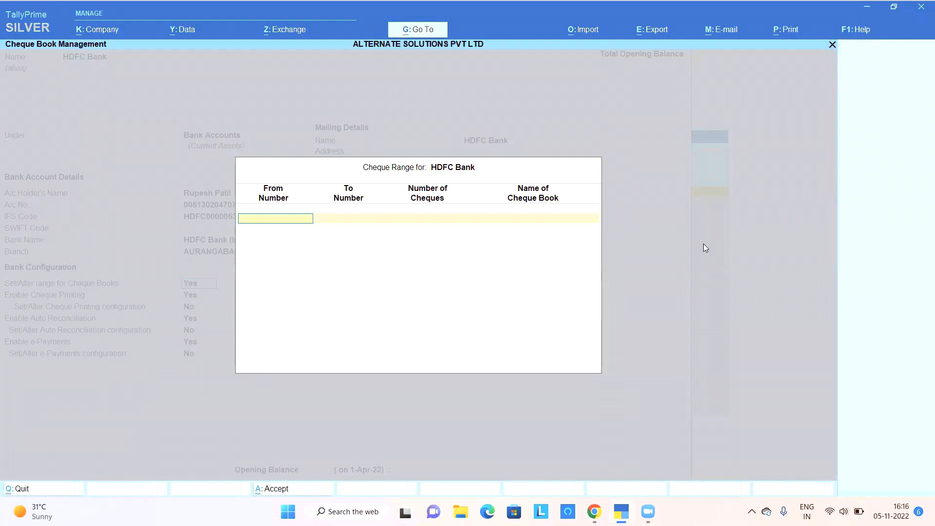
{"action": "type", "text": "00000"}
{"action": "key", "text": "Return"}
{"action": "type", "text": "0000"}
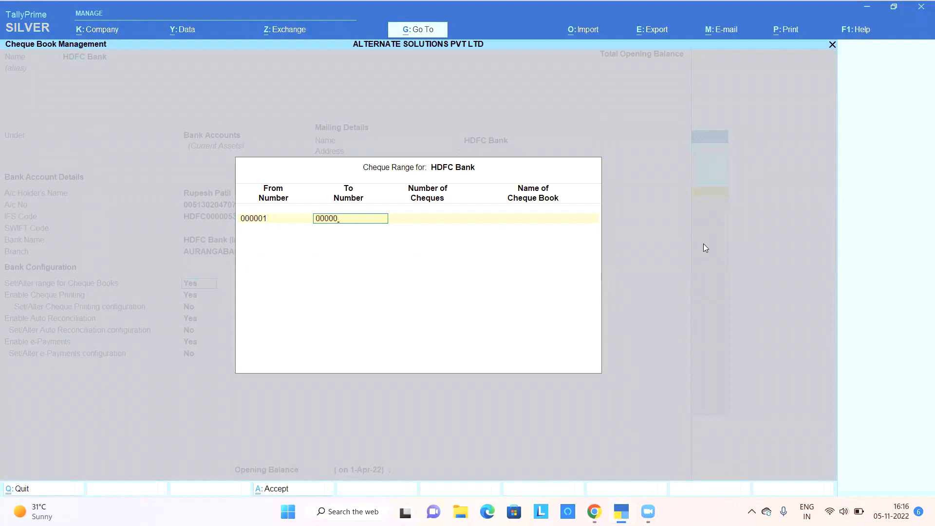
{"action": "key", "text": "Return"}
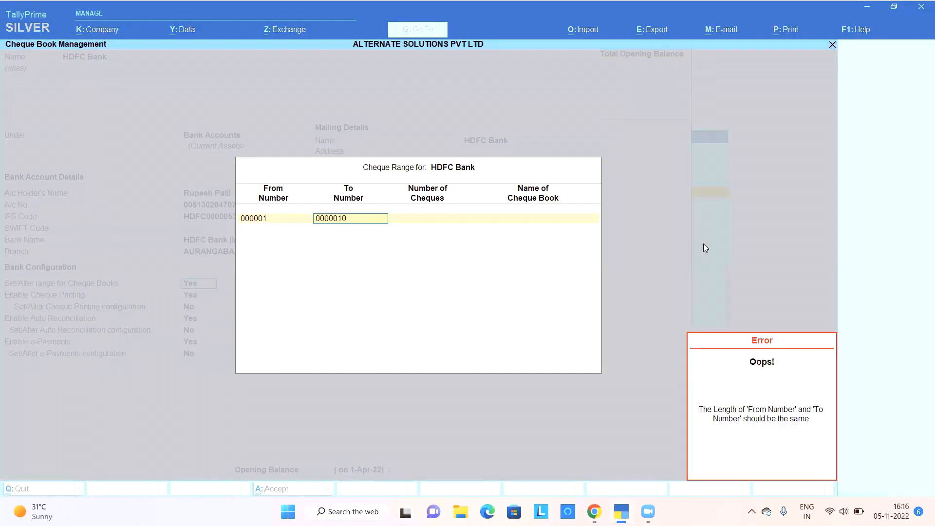
{"action": "key", "text": "Return"}
{"action": "key", "text": "Return"}
{"action": "key", "text": "Return"}
{"action": "key", "text": "BackSpace"}
{"action": "type", "text": "000010"}
{"action": "key", "text": "Return"}
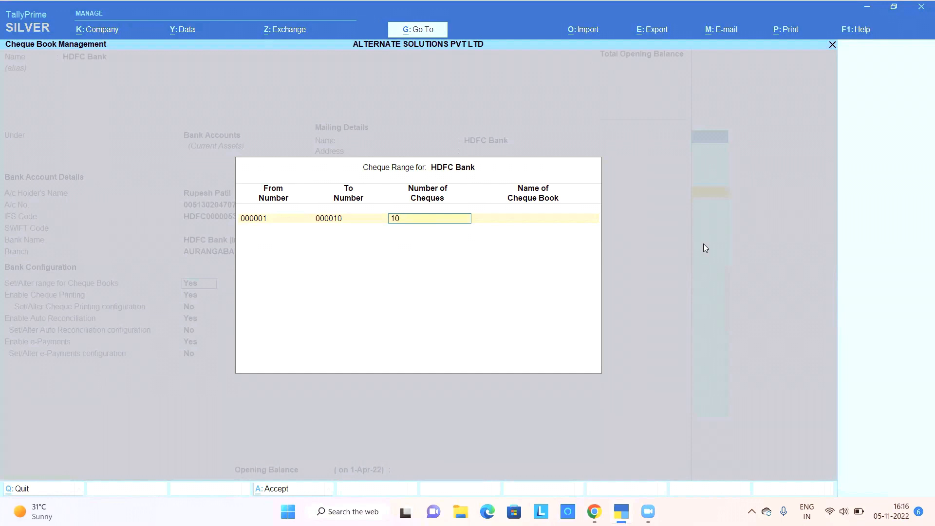
{"action": "key", "text": "Return"}
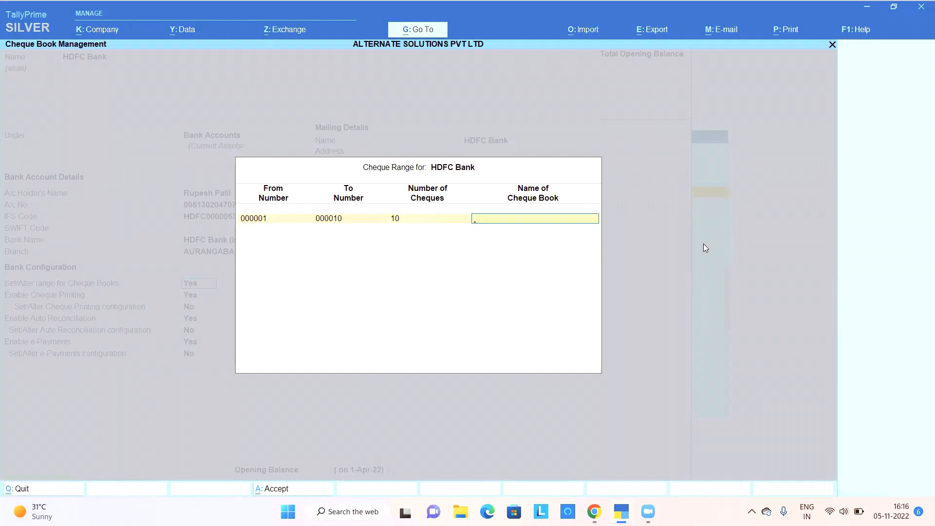
{"action": "type", "text": "Book-1"}
{"action": "key", "text": "Return"}
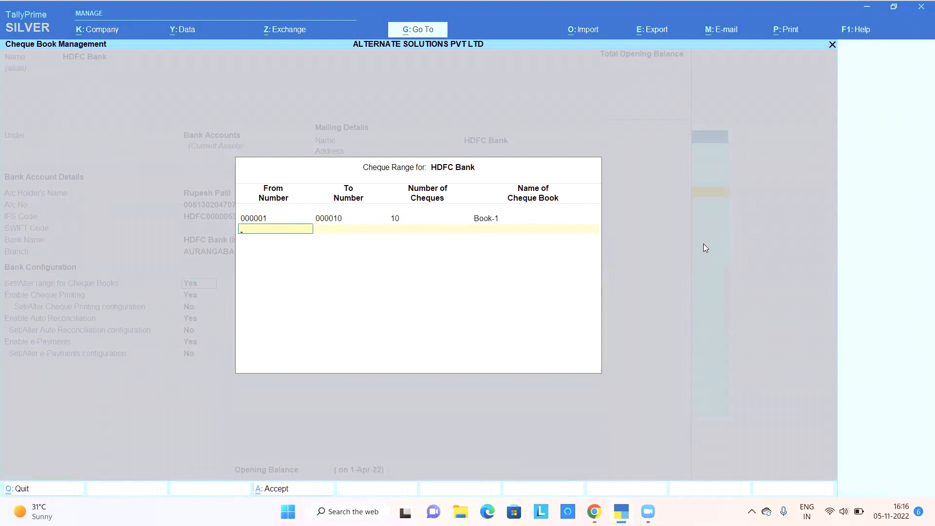
Add a second cheque range from 000011 to 000025 named Book-2 and save the cheque ranges
{"action": "type", "text": "000011"}
{"action": "key", "text": "Return"}
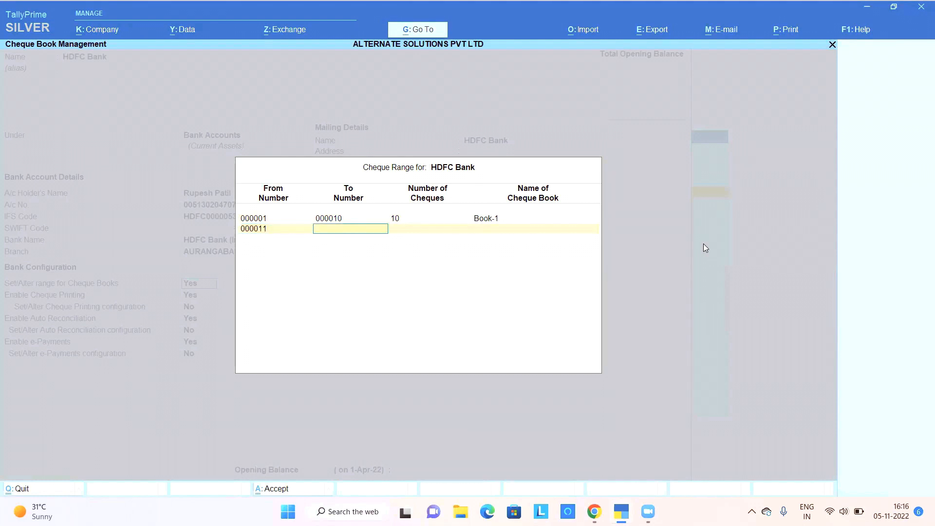
{"action": "type", "text": "000025"}
{"action": "key", "text": "Return"}
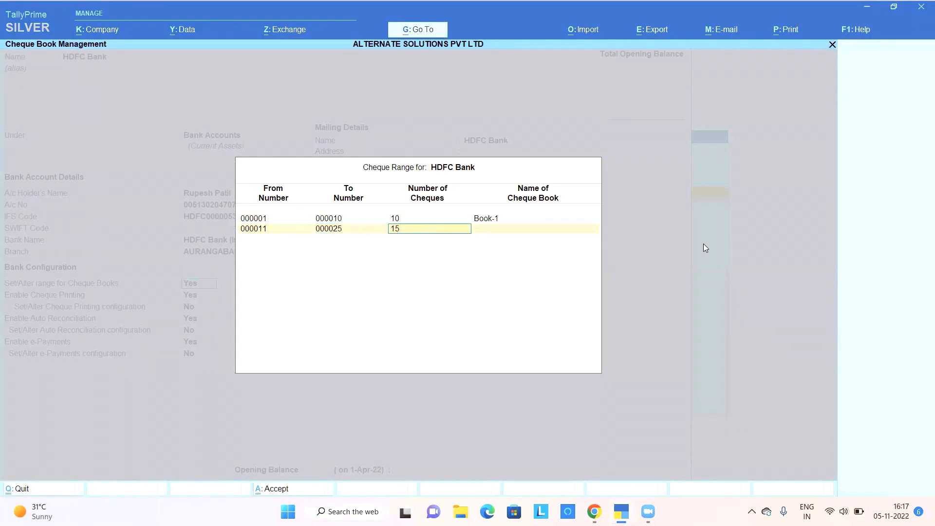
{"action": "key", "text": "Return"}
{"action": "type", "text": "B"}
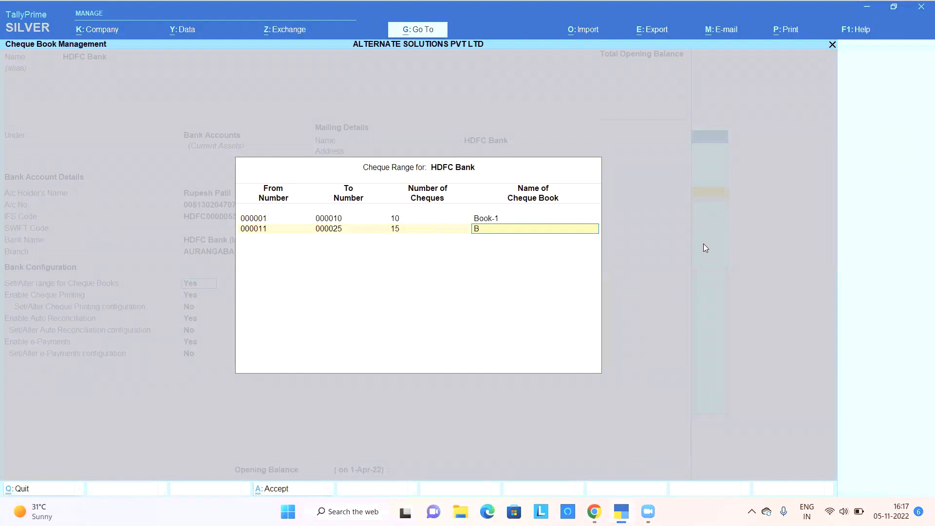
{"action": "type", "text": "ook-2"}
{"action": "key", "text": "Return"}
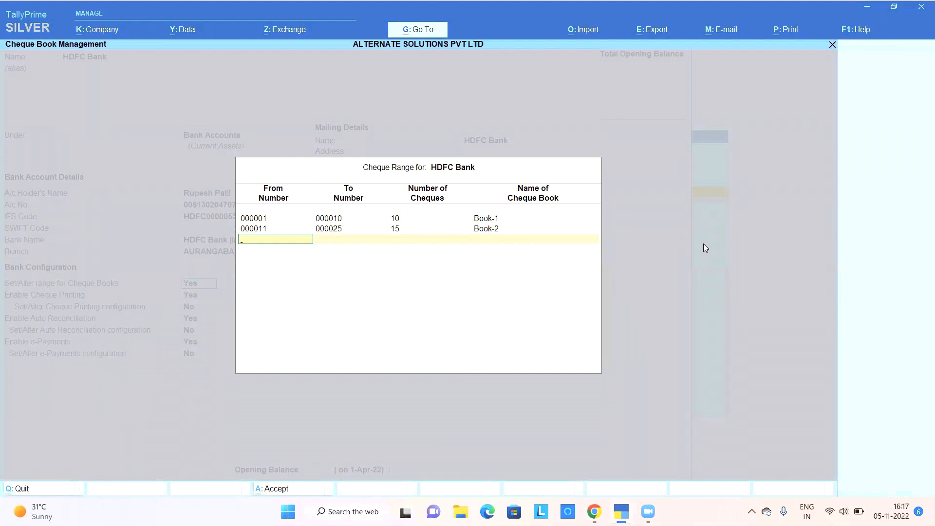
{"action": "key", "text": "Return"}
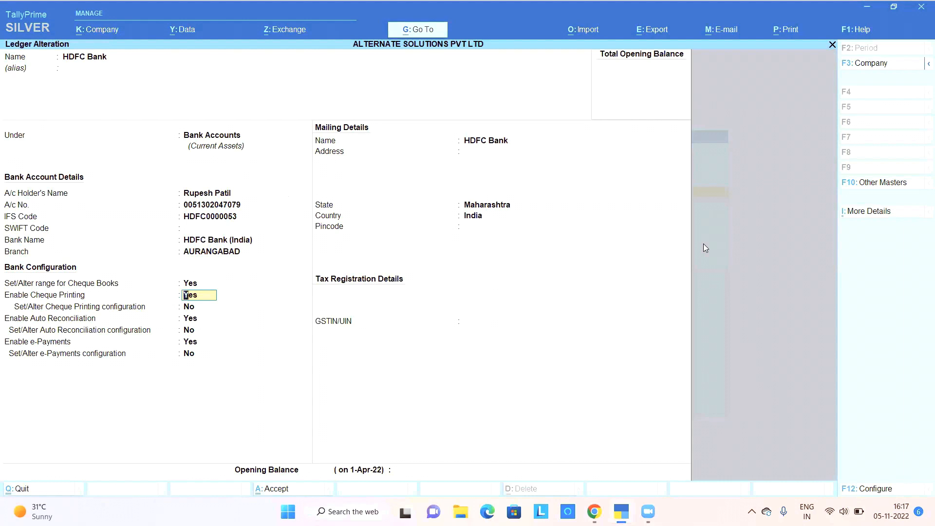
Keep cheque printing enabled, set Set/Alter Cheque Printing configuration to Yes, and choose CTS Format 2 for HDFC Bank
{"action": "key", "text": "Return"}
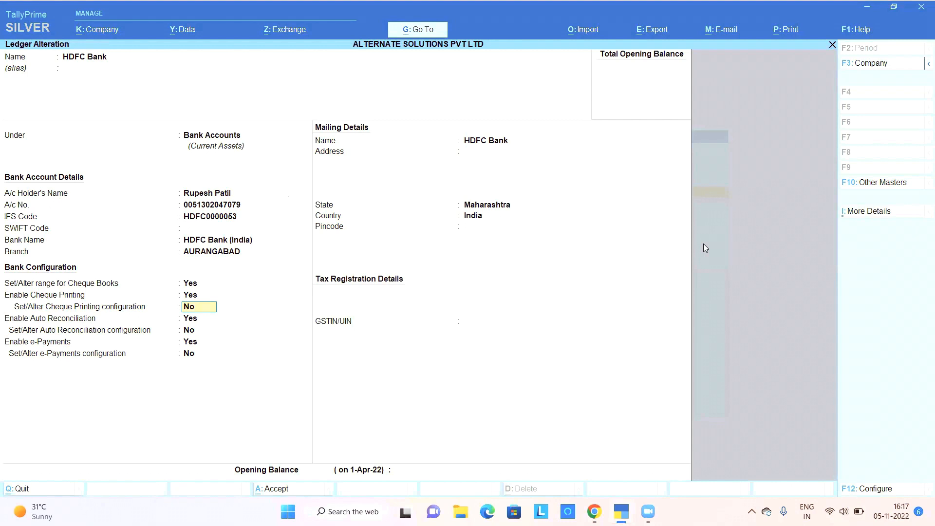
{"action": "type", "text": "y"}
{"action": "key", "text": "Return"}
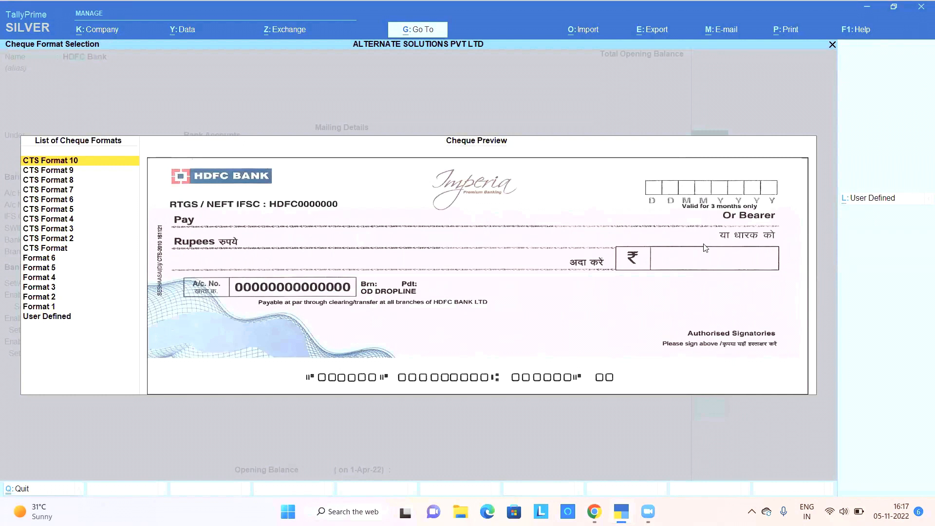
{"action": "key", "text": "Down"}
{"action": "key", "text": "Down"}
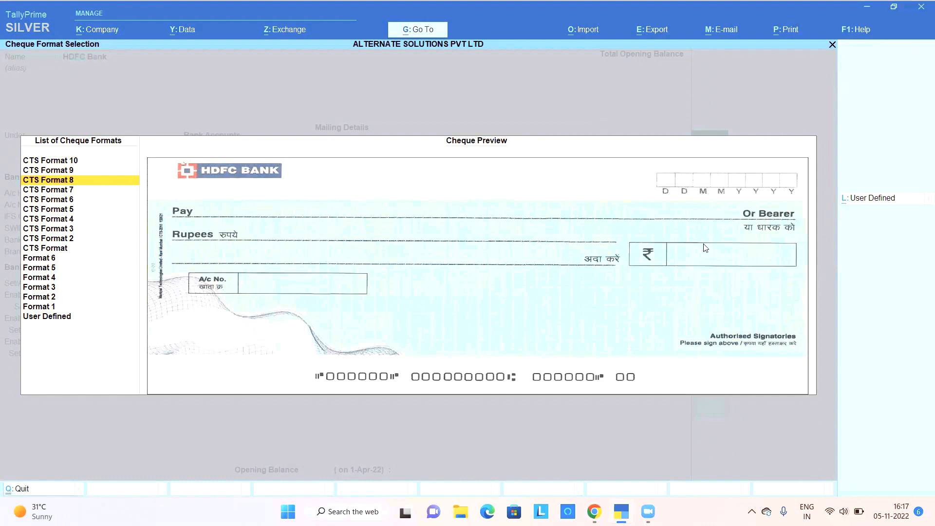
{"action": "key", "text": "Down"}
{"action": "key", "text": "Down"}
{"action": "key", "text": "Down"}
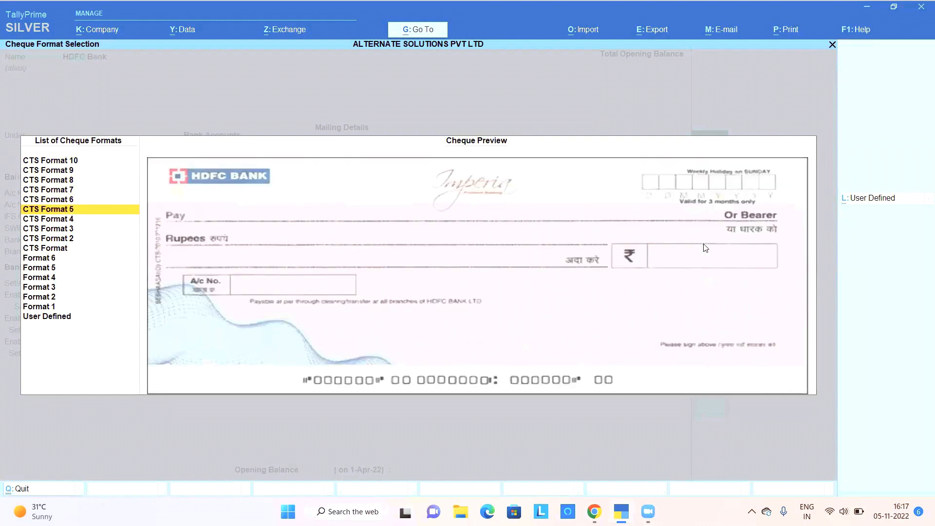
{"action": "key", "text": "Down"}
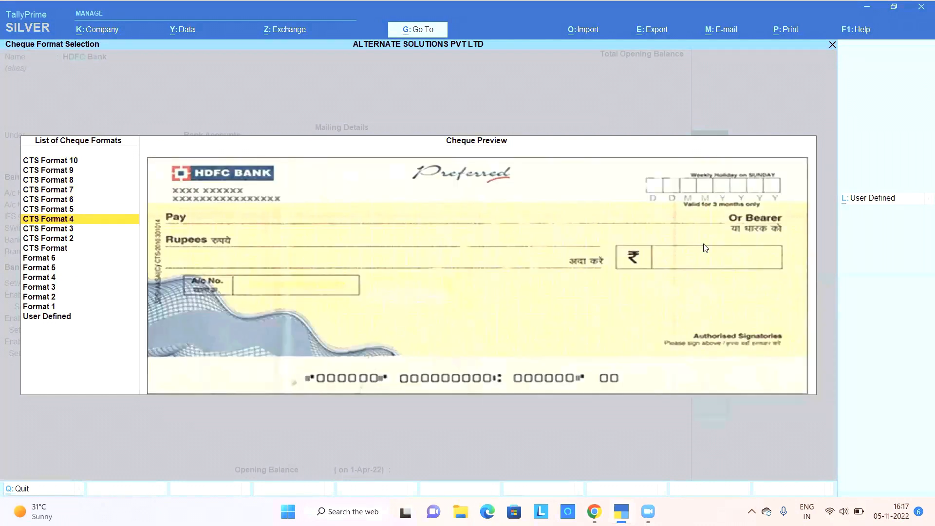
{"action": "key", "text": "Down"}
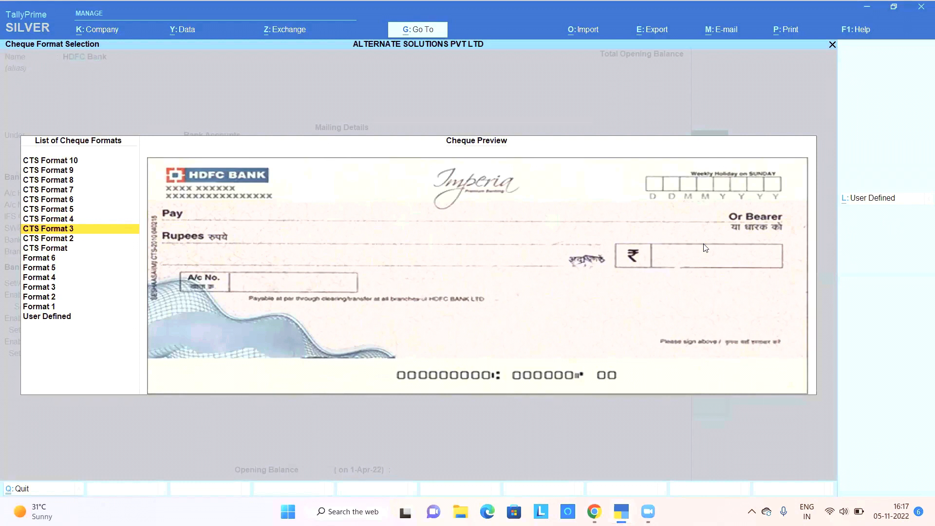
{"action": "key", "text": "Down"}
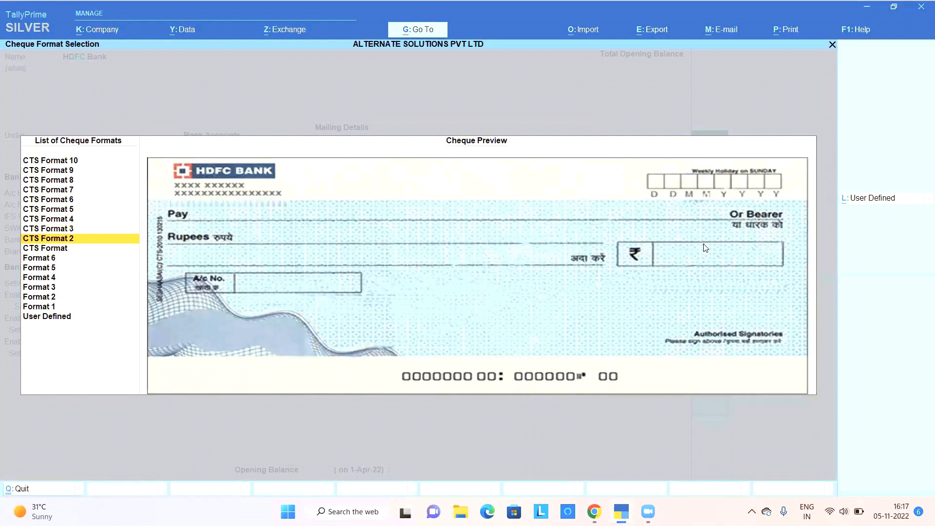
{"action": "key", "text": "Return"}
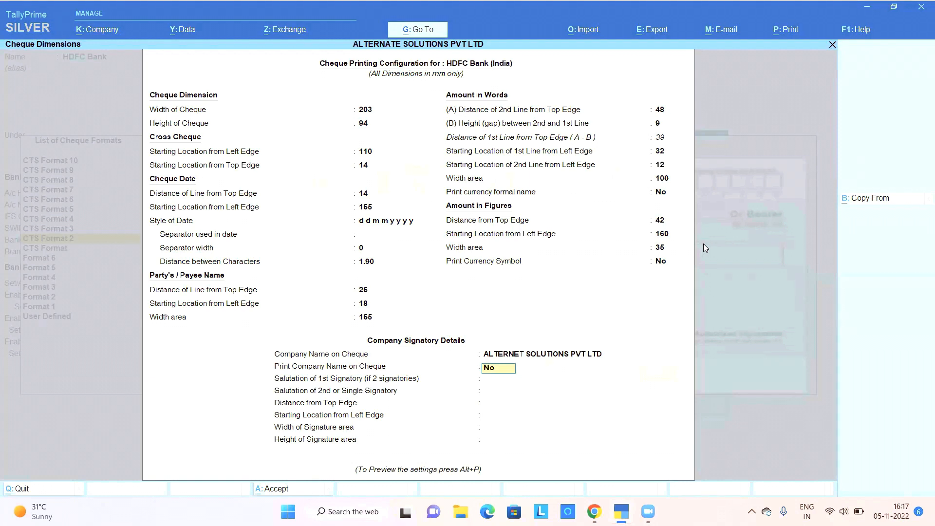
Set Print Company Name on Cheque to Yes in the company signatory details, leaving the salutations blank and keeping the default signature placement
{"action": "key", "text": "Up"}
{"action": "key", "text": "Return"}
{"action": "key", "text": "Up"}
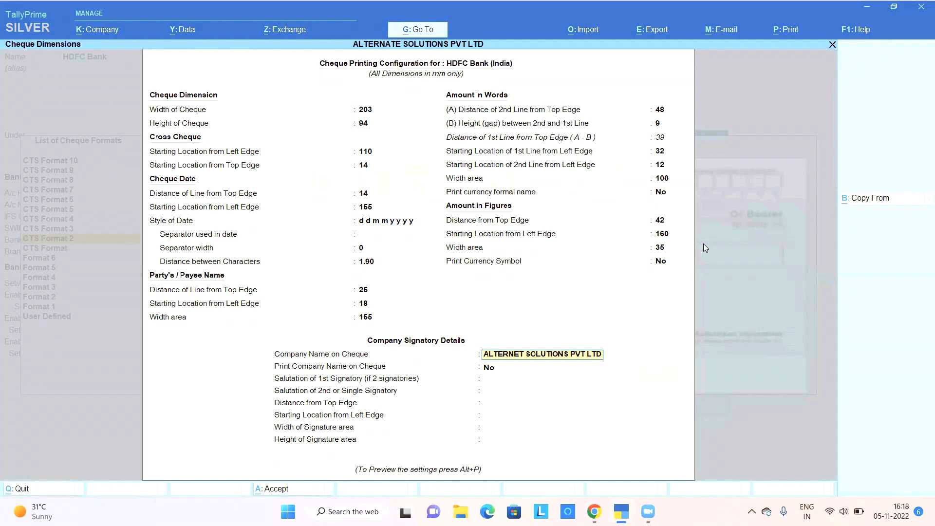
{"action": "key", "text": "Return"}
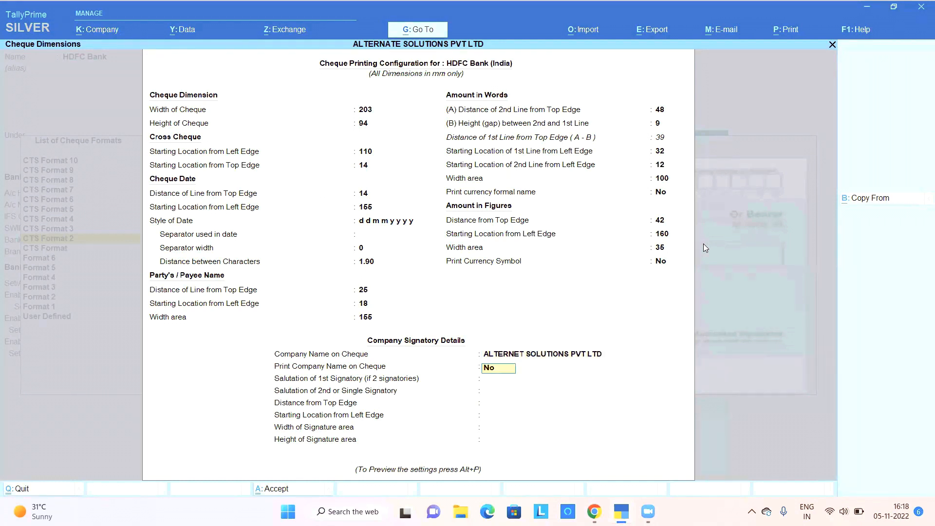
{"action": "type", "text": "y"}
{"action": "key", "text": "Return"}
{"action": "key", "text": "Return"}
{"action": "key", "text": "Return"}
{"action": "key", "text": "Return"}
{"action": "key", "text": "Return"}
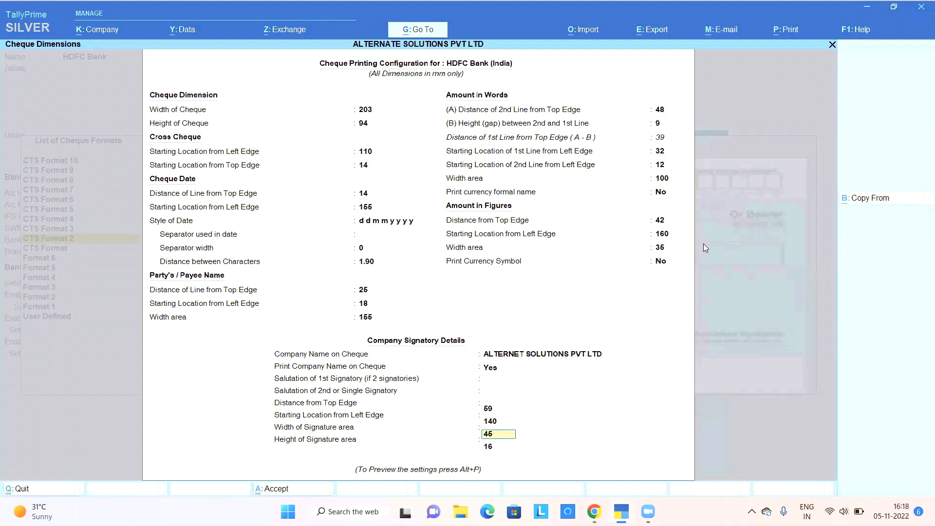
Preview the sample cheque for the HDFC Bank format, inspect its layout enlarged, and close the preview
{"action": "key", "text": "alt+p"}
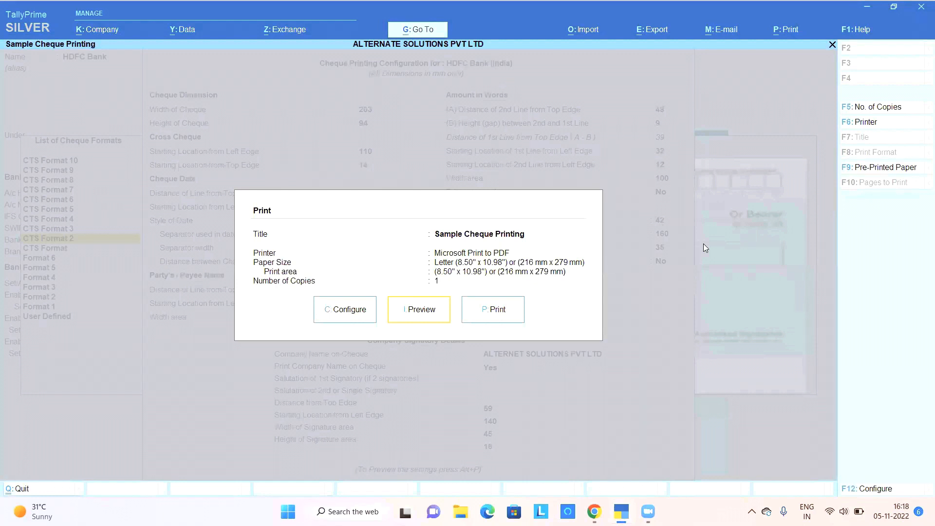
{"action": "key", "text": "i"}
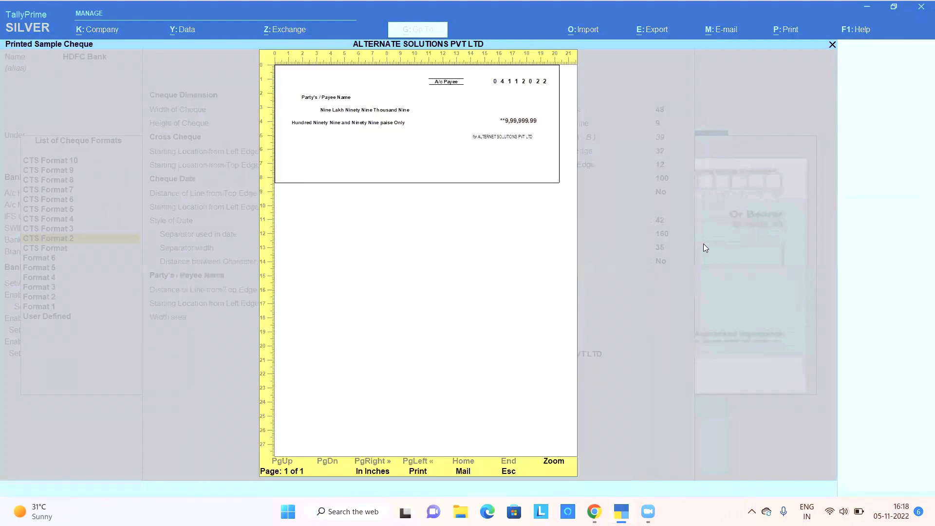
{"action": "key", "text": "alt+z"}
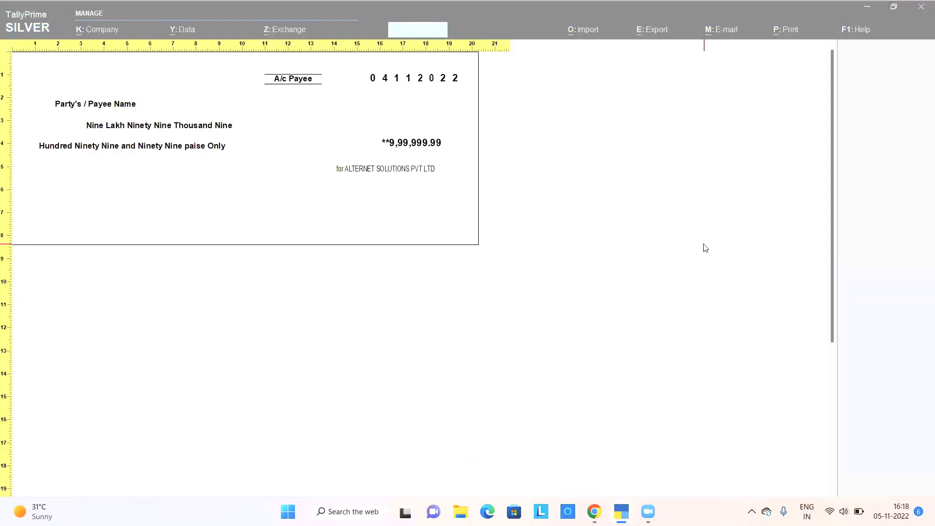
{"action": "key", "text": "Down"}
{"action": "key", "text": "Down"}
{"action": "key", "text": "Up"}
{"action": "key", "text": "Up"}
{"action": "key", "text": "alt+z"}
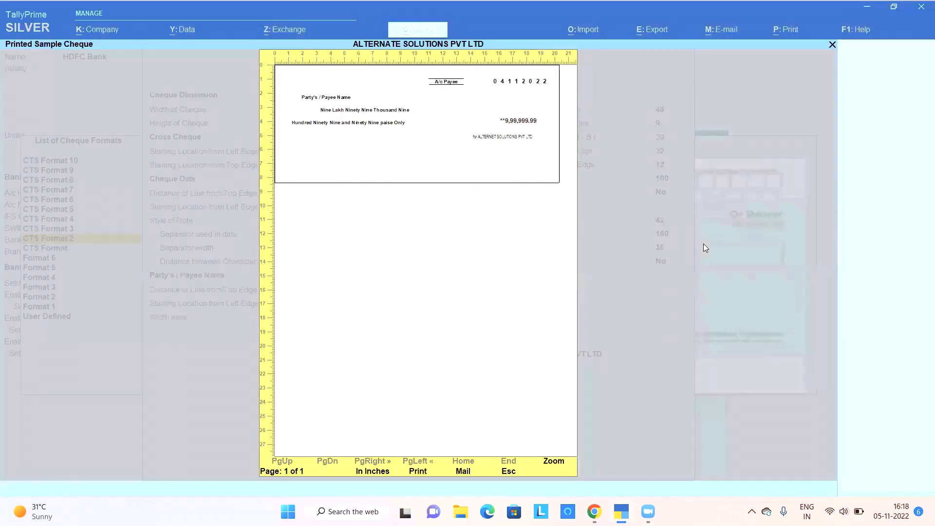
{"action": "key", "text": "alt+z"}
{"action": "key", "text": "alt+z"}
{"action": "key", "text": "Escape"}
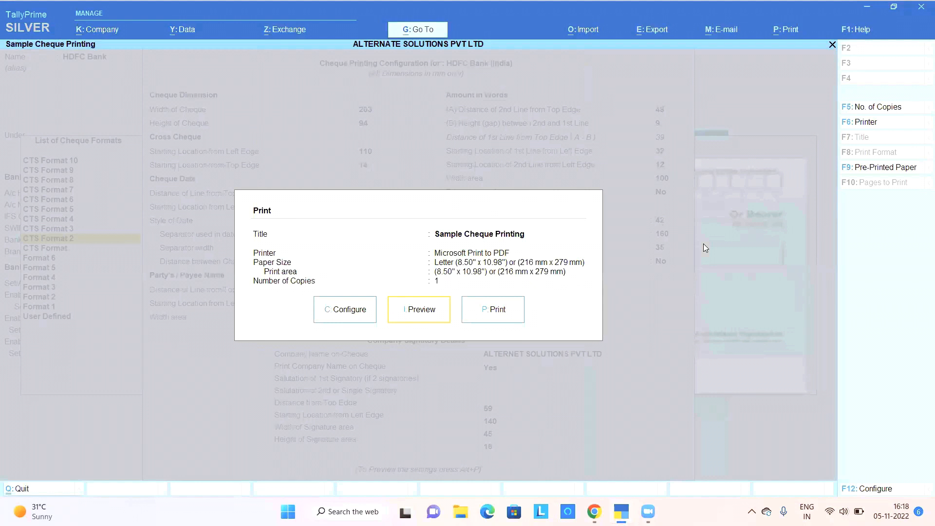
Check the cheque alignment options in the sample cheque's print configuration, keeping Horizontal, and close the configuration
{"action": "key", "text": "Left"}
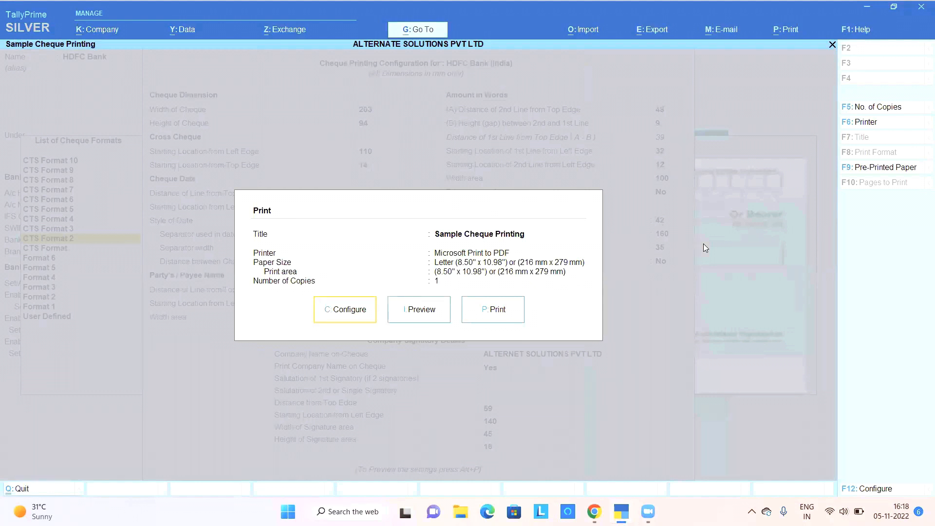
{"action": "key", "text": "Return"}
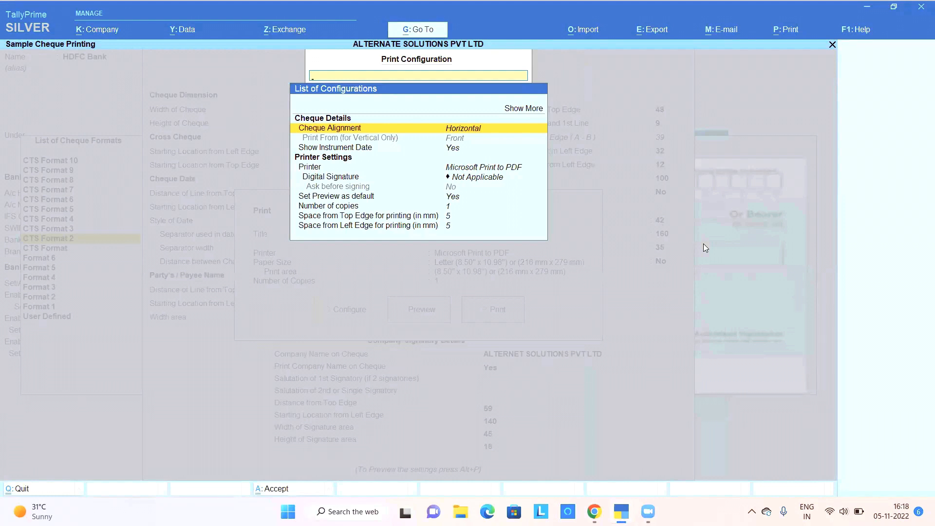
{"action": "key", "text": "Return"}
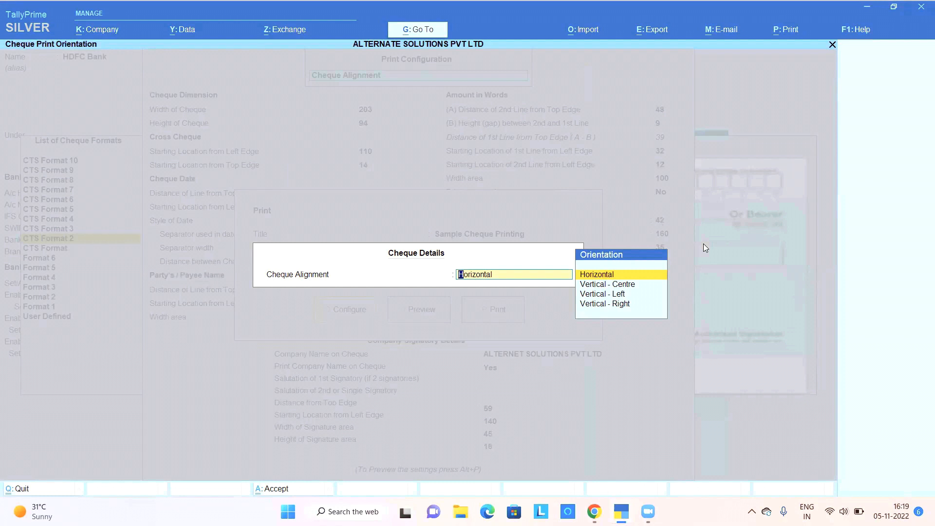
{"action": "key", "text": "Return"}
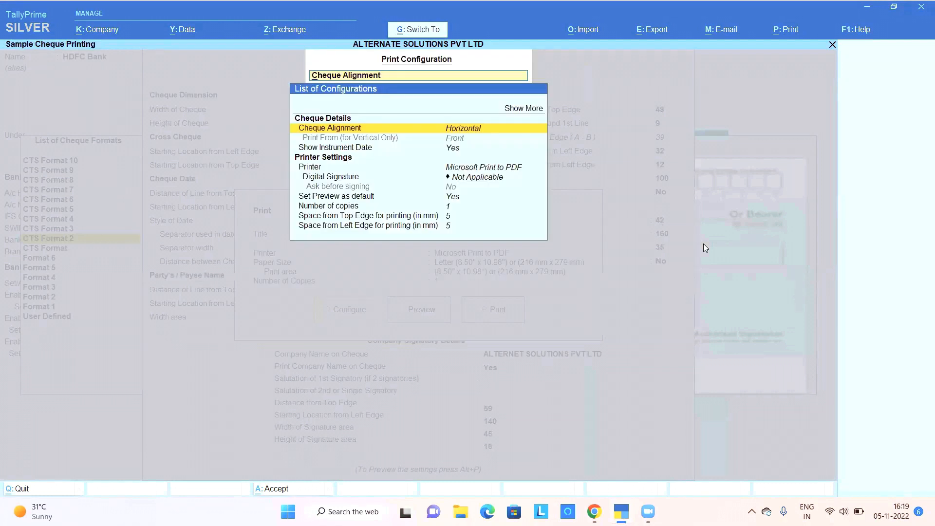
{"action": "key", "text": "Escape"}
{"action": "key", "text": "Return"}
{"action": "key", "text": "Escape"}
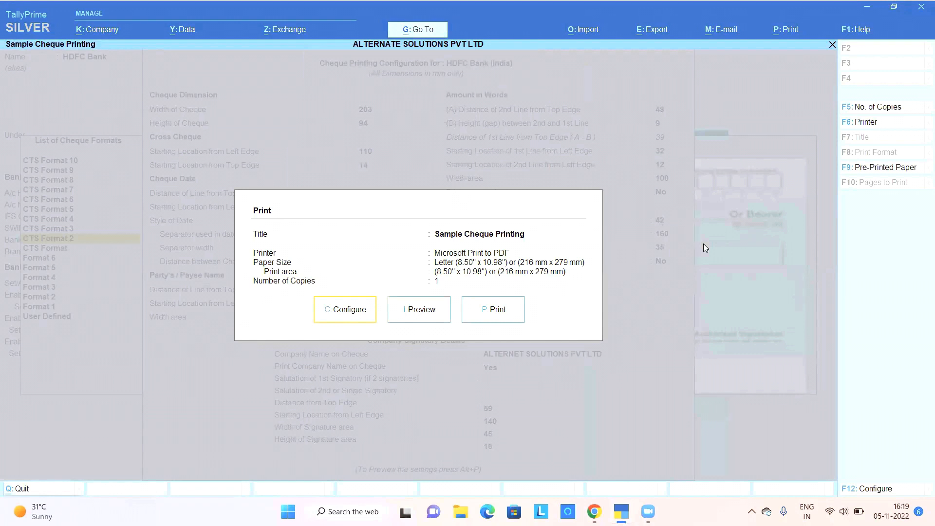
Close the sample cheque printing, the cheque dimensions and the HDFC Bank ledger, returning to the Gateway of Tally
{"action": "key", "text": "Escape"}
{"action": "key", "text": "Escape"}
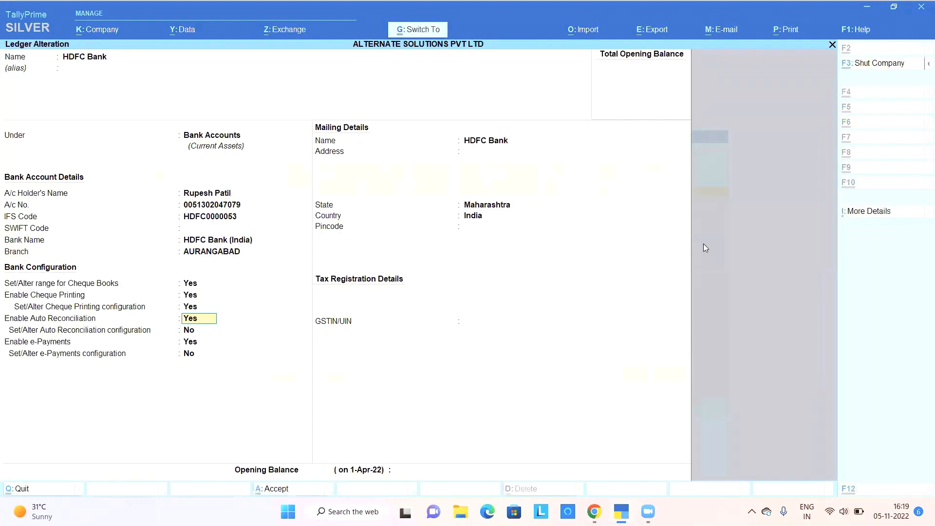
{"action": "key", "text": "Escape"}
{"action": "key", "text": "Escape"}
{"action": "key", "text": "Escape"}
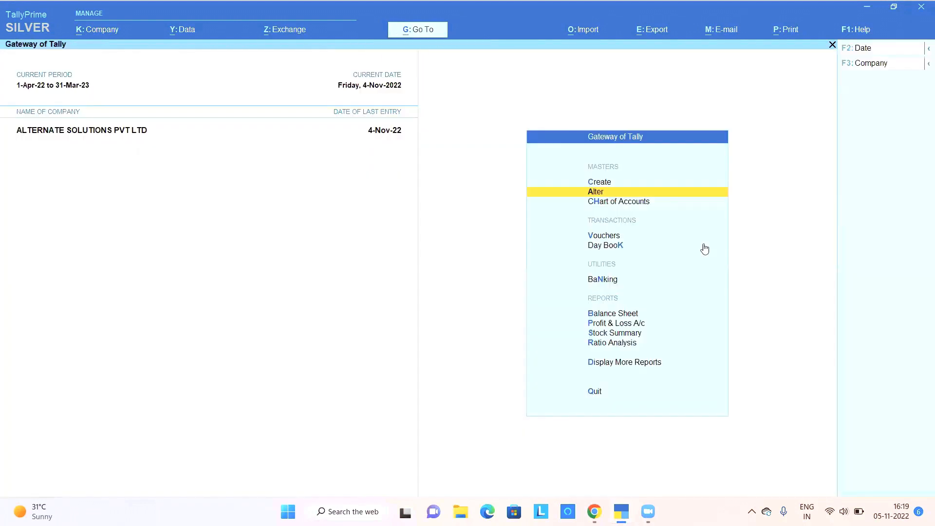
{"action": "key", "text": "Escape"}
{"action": "key", "text": "Escape"}
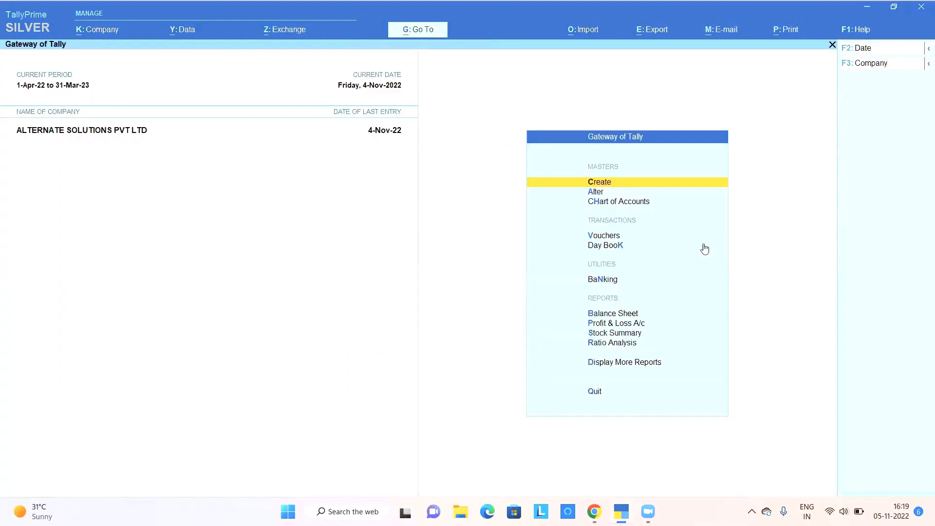
Start a payment voucher with HDFC Bank as the account
{"action": "key", "text": "v"}
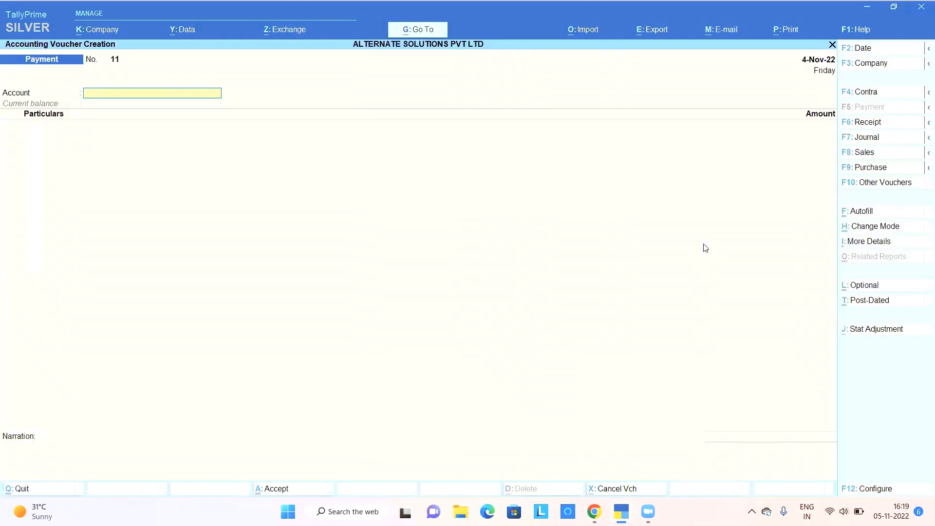
{"action": "key", "text": "Down"}
{"action": "key", "text": "Down"}
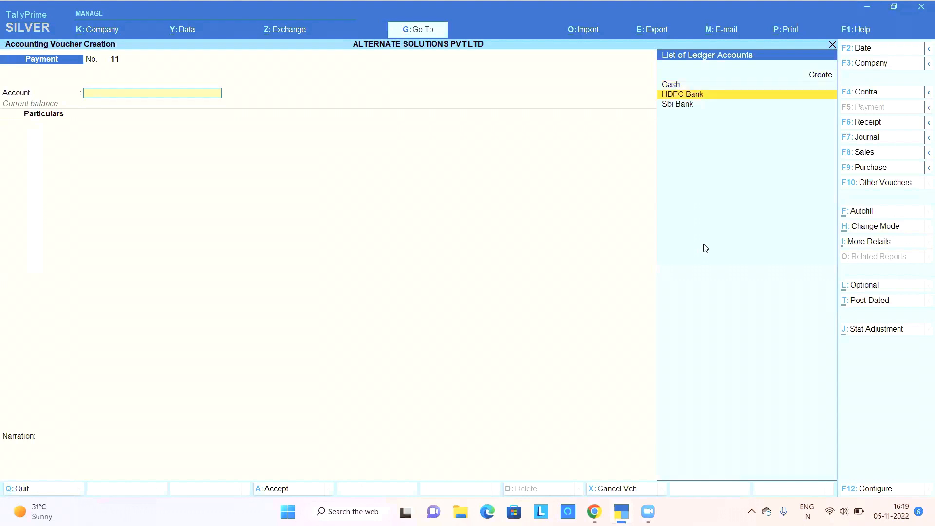
{"action": "key", "text": "Return"}
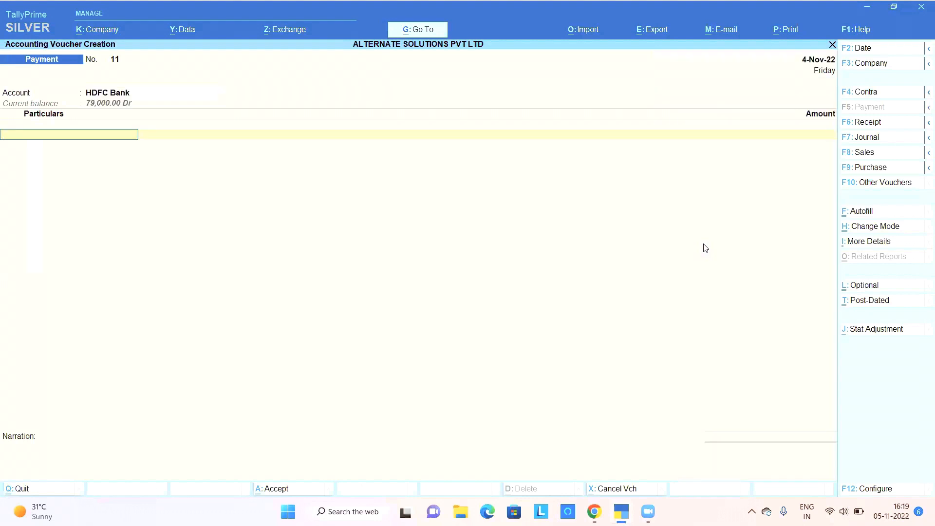
Enter Power Solutions as the payment's particulars with an amount of 10,000 and finish the ledger entries
{"action": "key", "text": "Down"}
{"action": "key", "text": "Down"}
{"action": "key", "text": "Down"}
{"action": "key", "text": "Down"}
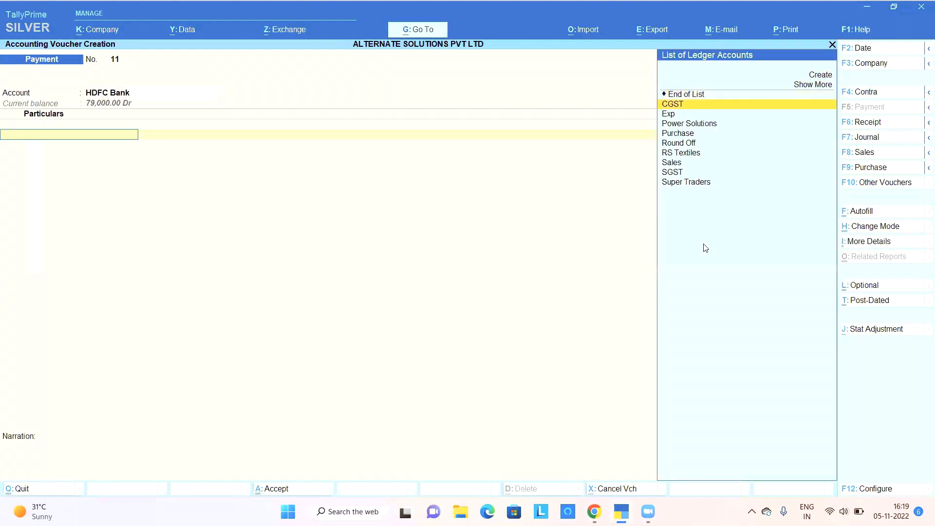
{"action": "key", "text": "Return"}
{"action": "type", "text": "10000"}
{"action": "key", "text": "Return"}
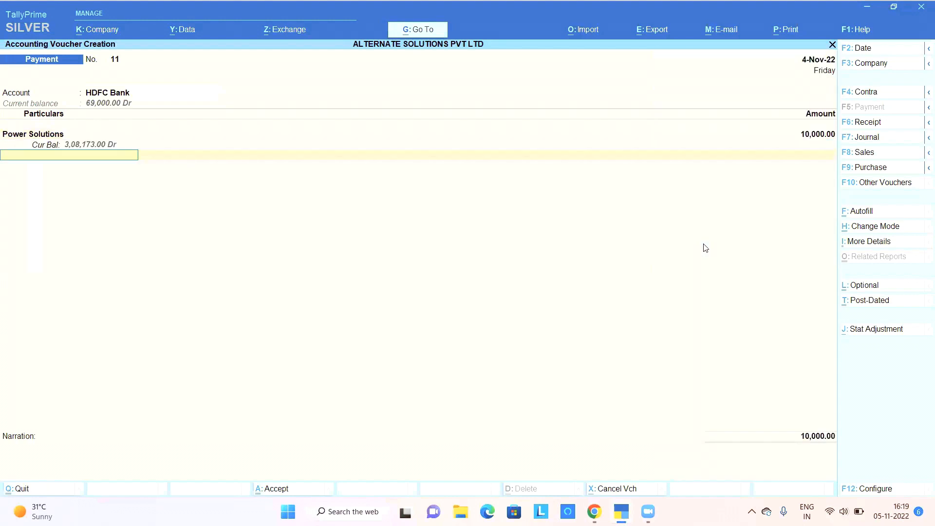
{"action": "key", "text": "Return"}
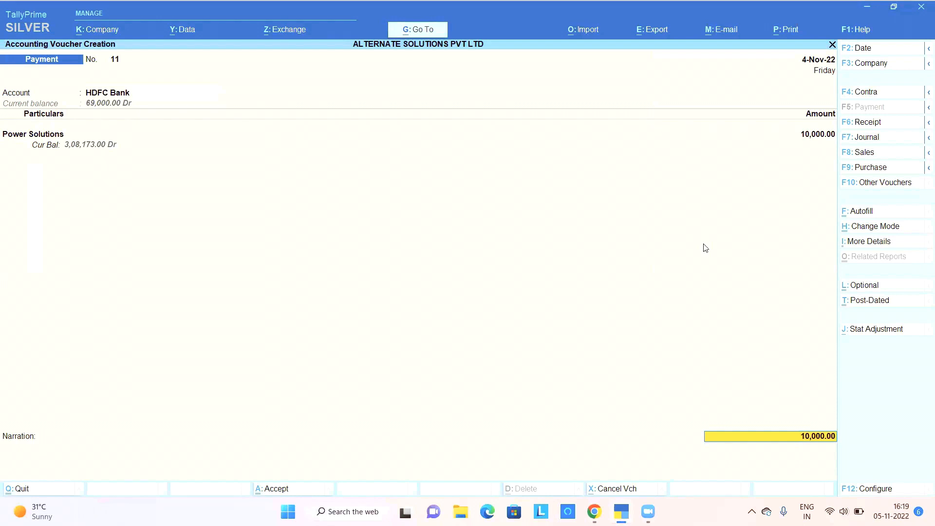
In the voucher configuration's bank details, set Use Auto Cheque Numbering and Select Cheque Range to Yes
{"action": "key", "text": "F12"}
{"action": "key", "text": "Down"}
{"action": "key", "text": "Down"}
{"action": "key", "text": "Down"}
{"action": "key", "text": "Down"}
{"action": "key", "text": "Down"}
{"action": "key", "text": "Down"}
{"action": "key", "text": "Down"}
{"action": "key", "text": "Down"}
{"action": "key", "text": "Down"}
{"action": "key", "text": "Down"}
{"action": "key", "text": "Down"}
{"action": "key", "text": "Down"}
{"action": "key", "text": "Down"}
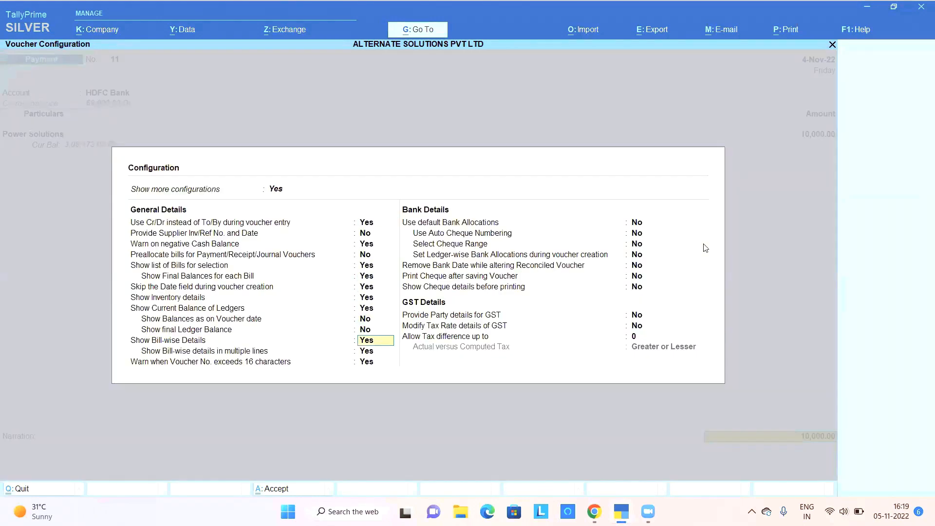
{"action": "key", "text": "Down"}
{"action": "key", "text": "Down"}
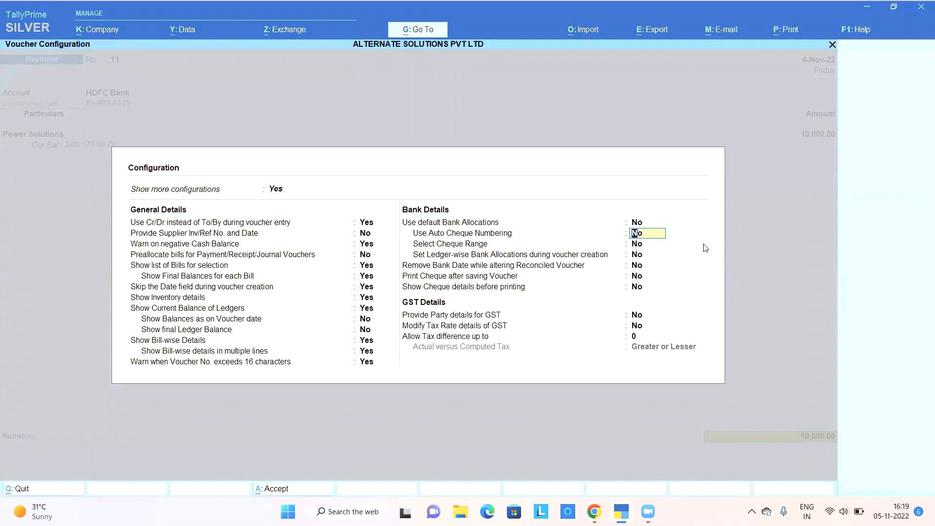
{"action": "key", "text": "y"}
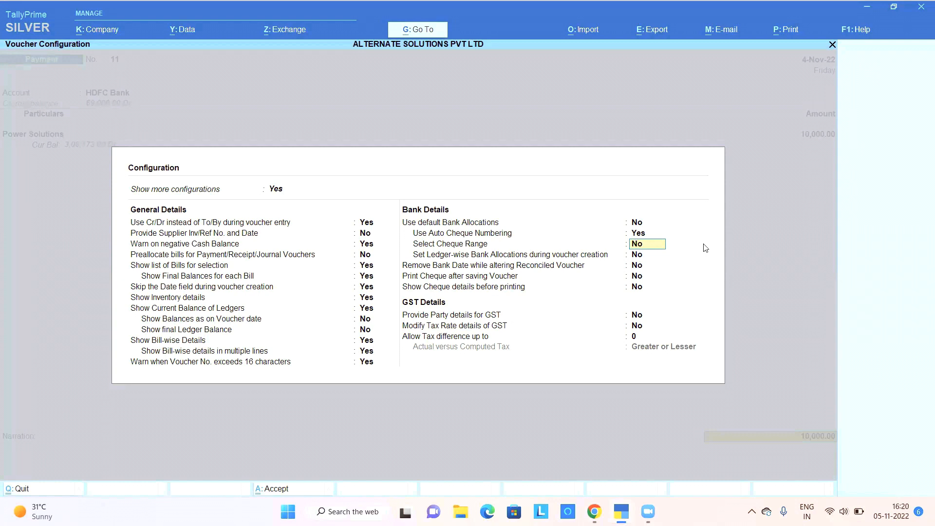
{"action": "key", "text": "y"}
{"action": "key", "text": "Return"}
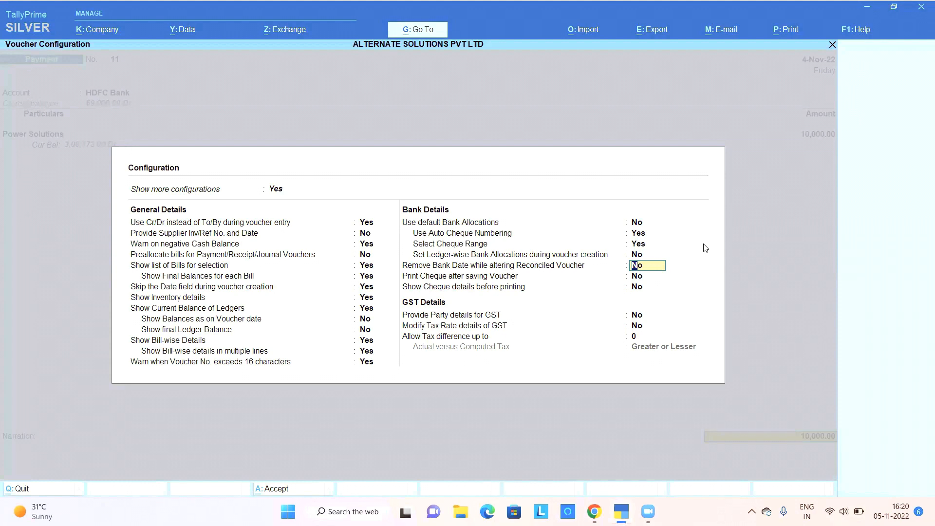
Set Print Cheque after saving Voucher and Show Cheque details before printing to Yes, and accept the voucher configuration
{"action": "key", "text": "Return"}
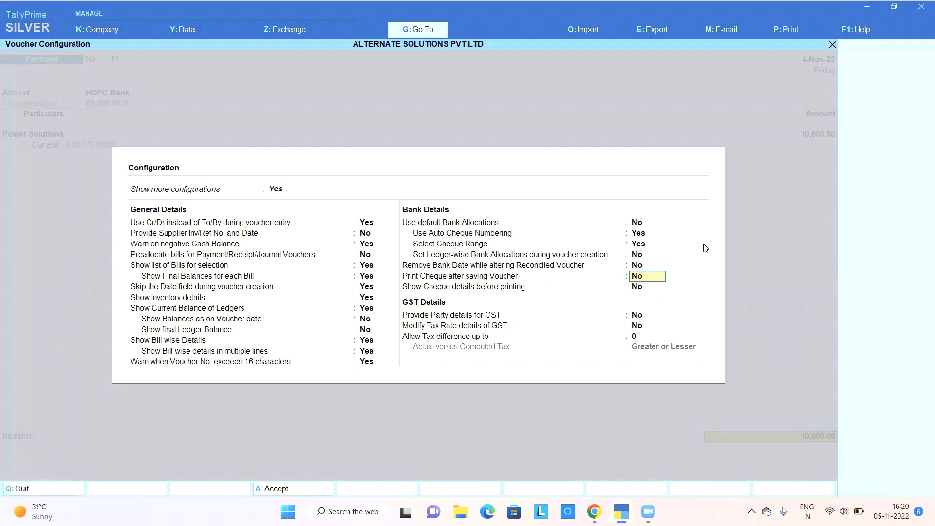
{"action": "key", "text": "y"}
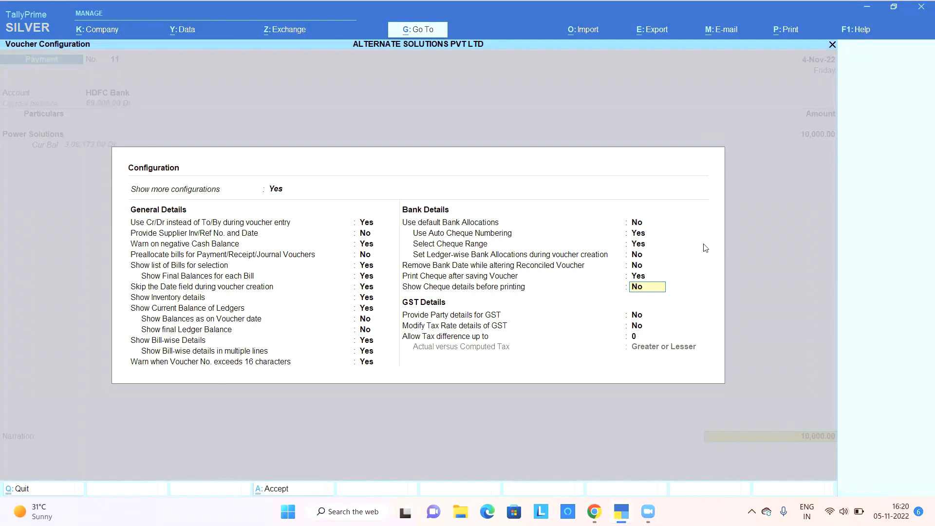
{"action": "type", "text": "y"}
{"action": "key", "text": "Return"}
{"action": "key", "text": "ctrl"}
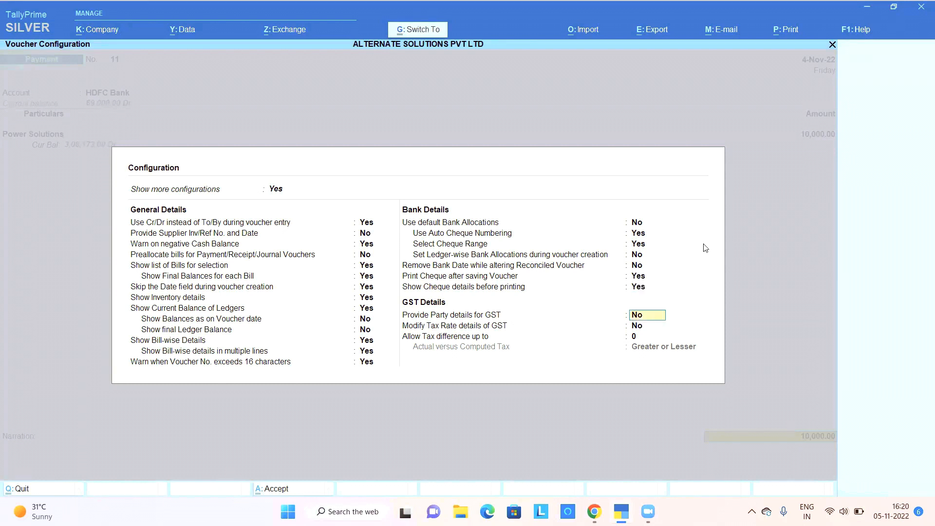
{"action": "key", "text": "ctrl+a"}
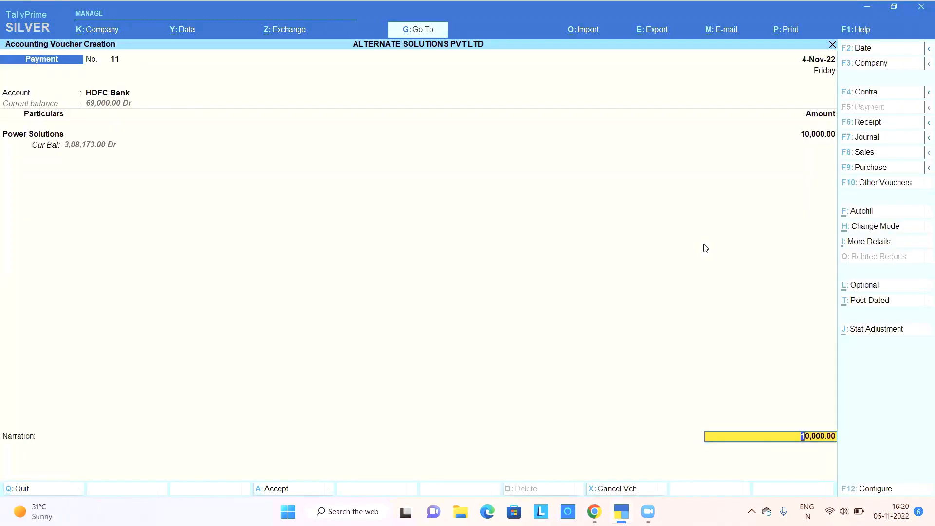
In the bank allocations for HDFC Bank, choose Cheque as the transaction type for the full 10,000
{"action": "key", "text": "Return"}
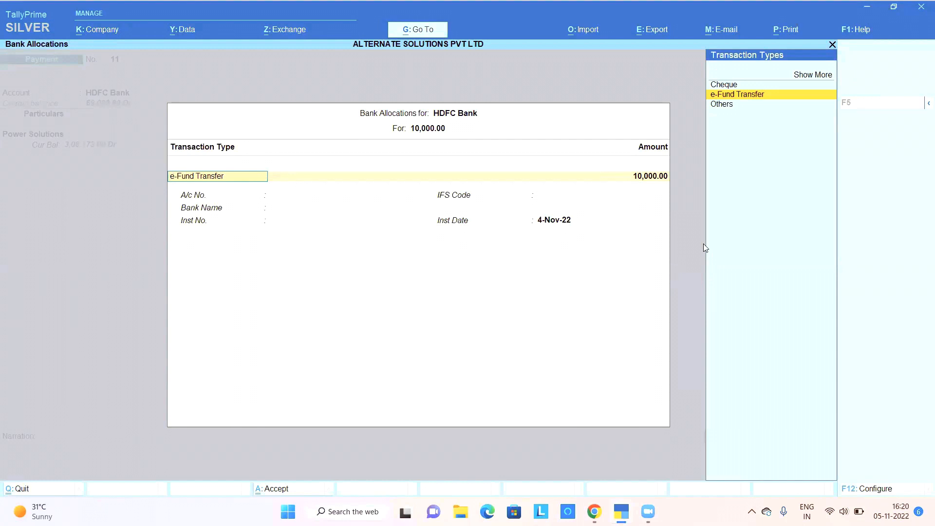
{"action": "key", "text": "BackSpace"}
{"action": "key", "text": "Down"}
{"action": "key", "text": "Return"}
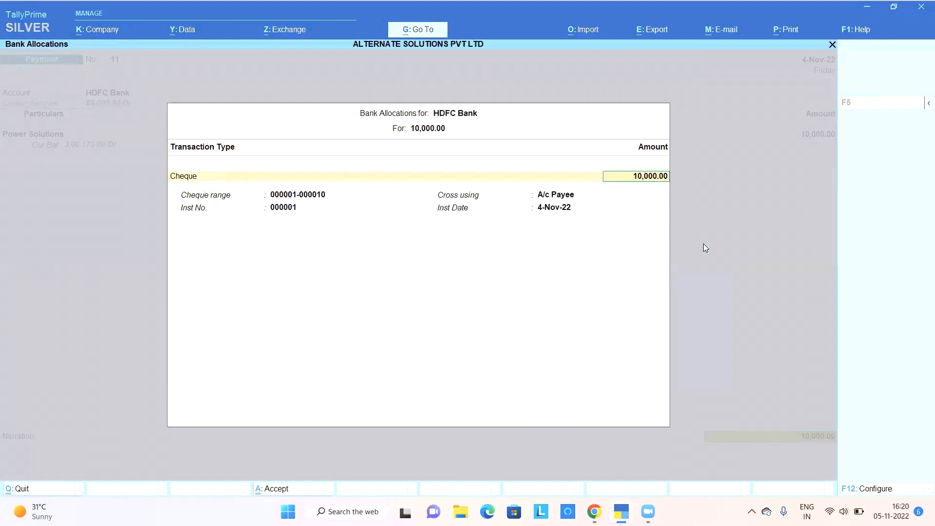
{"action": "key", "text": "Return"}
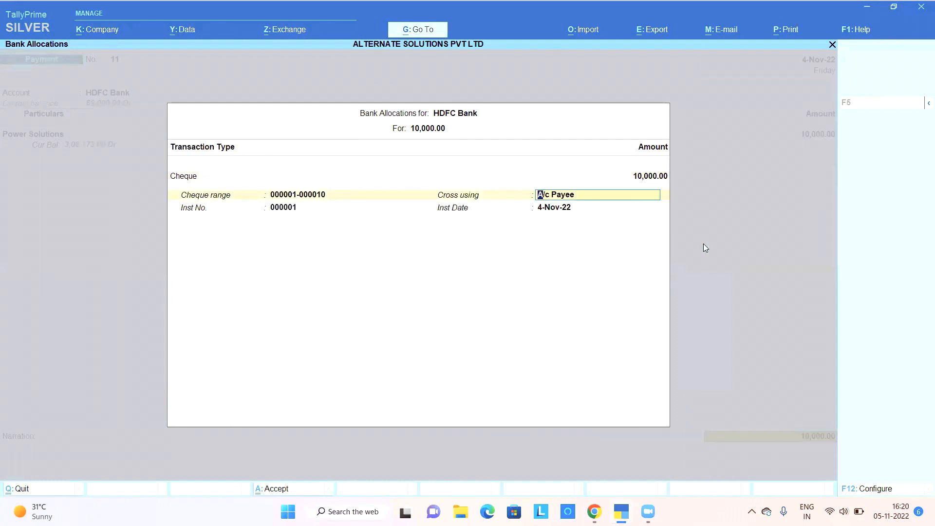
{"action": "key", "text": "Return"}
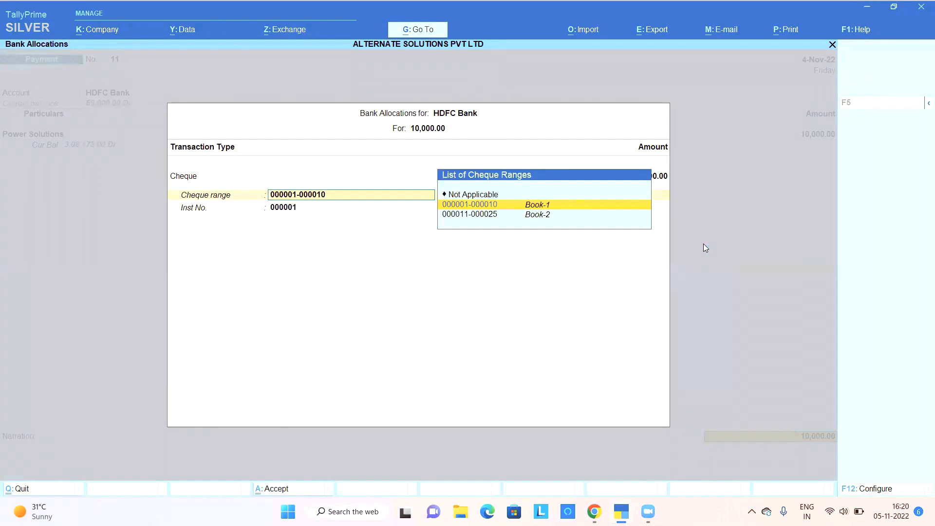
{"action": "key", "text": "Down"}
{"action": "key", "text": "Up"}
{"action": "key", "text": "Return"}
{"action": "key", "text": "Return"}
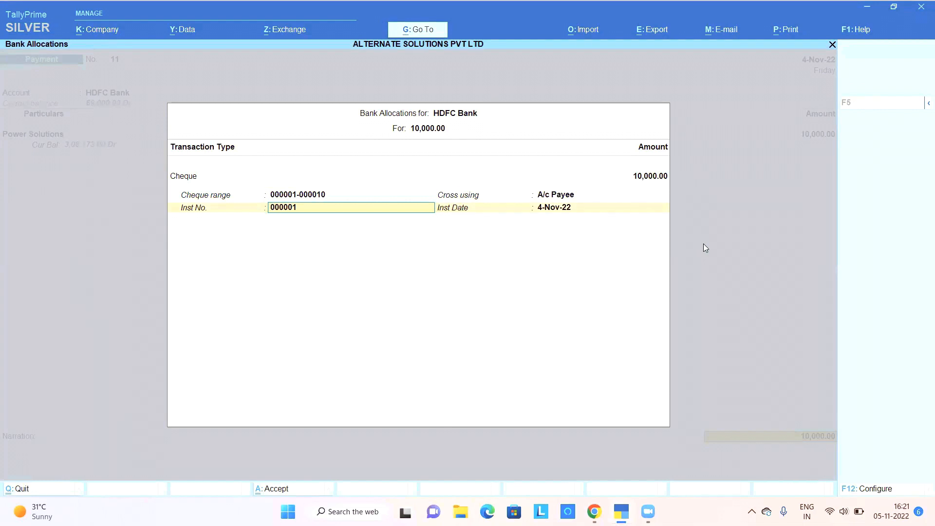
Set the cheque's instrument number to 000005, keep the instrument date 4-Nov-22, and save the payment voucher without narration
{"action": "type", "text": "000005"}
{"action": "key", "text": "Return"}
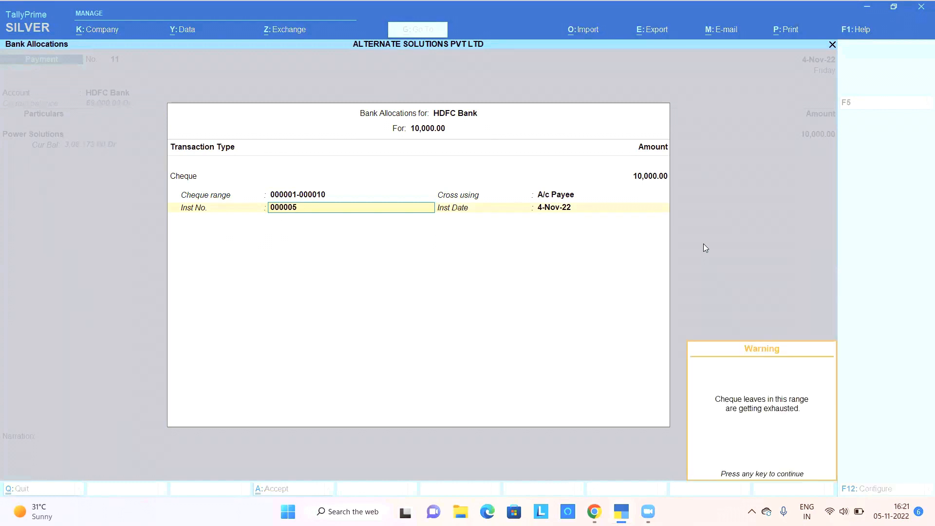
{"action": "key", "text": "Return"}
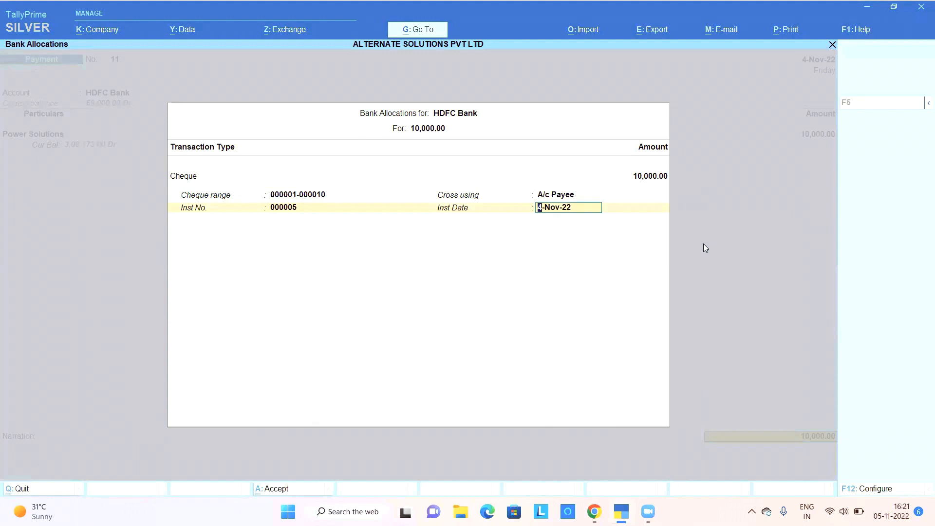
{"action": "key", "text": "Return"}
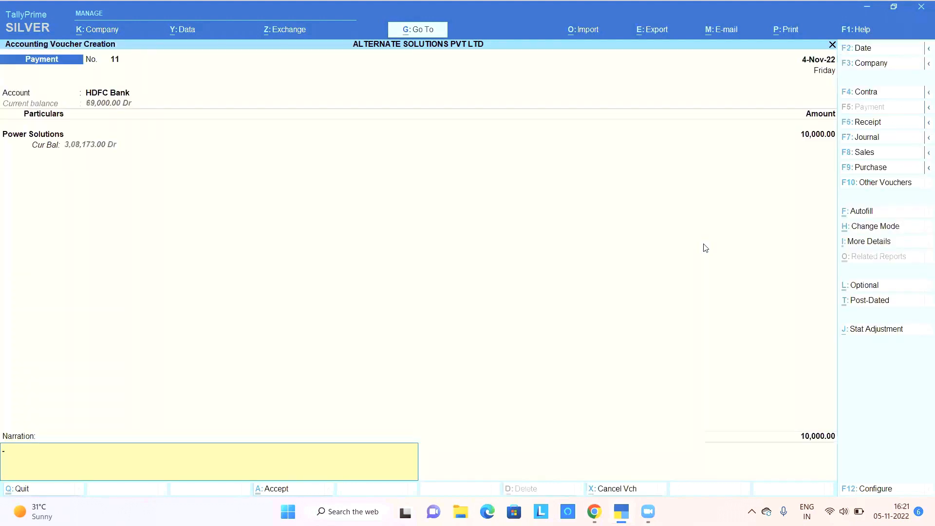
{"action": "key", "text": "Return"}
{"action": "key", "text": "Return"}
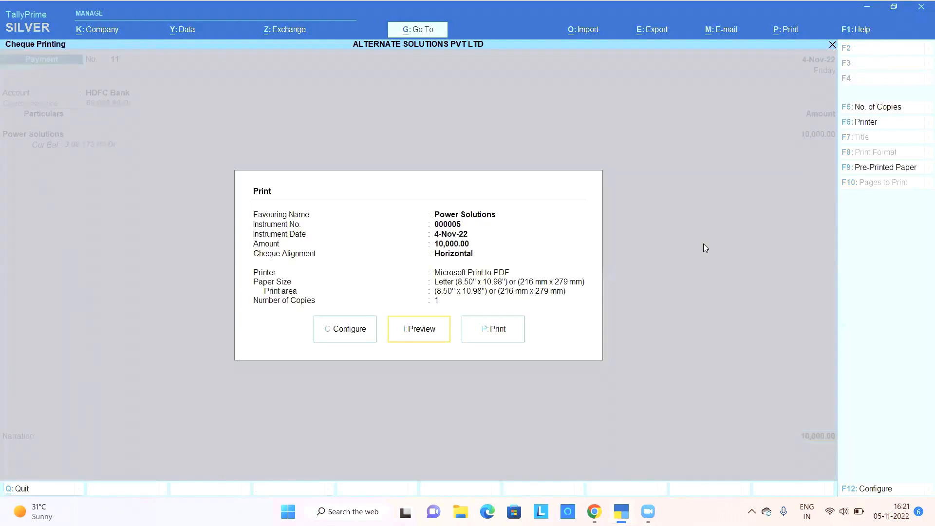
Preview the cheque favouring Power Solutions, enlarge it to check the printed layout, and close the preview
{"action": "key", "text": "Return"}
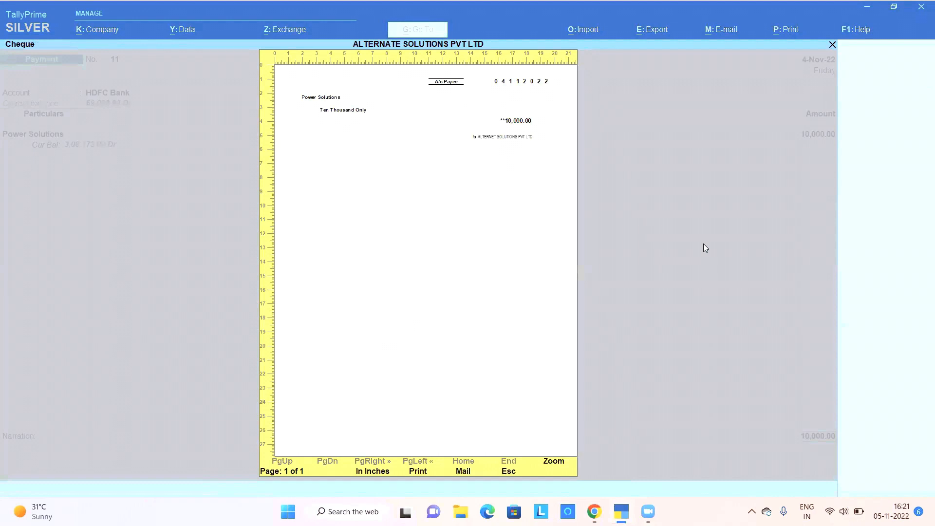
{"action": "key", "text": "alt+z"}
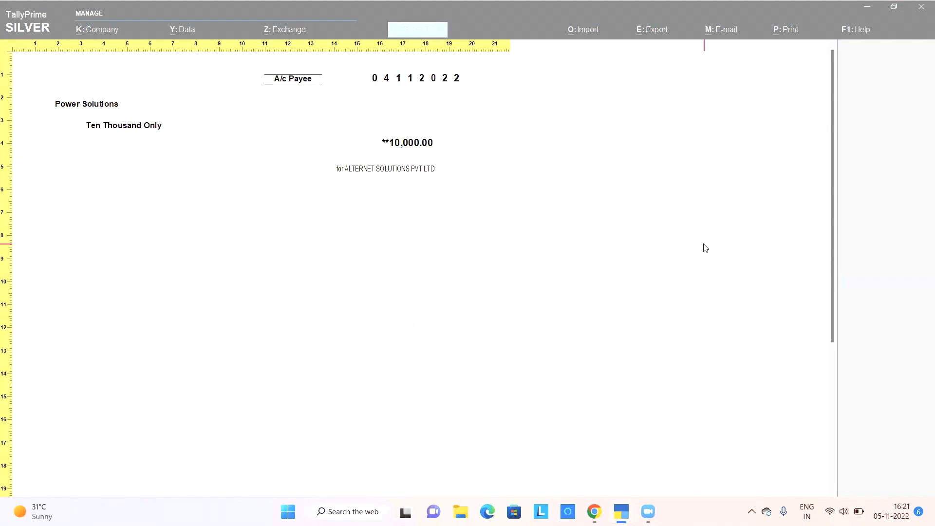
{"action": "key", "text": "alt+z"}
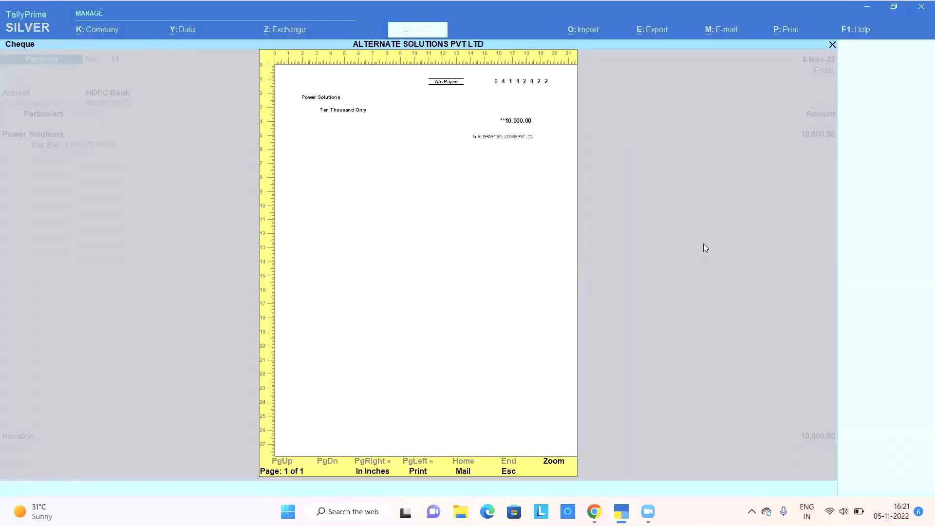
{"action": "key", "text": "Escape"}
Keep the cheque alignment as Horizontal in the cheque print configuration and accept the settings
{"action": "key", "text": "c"}
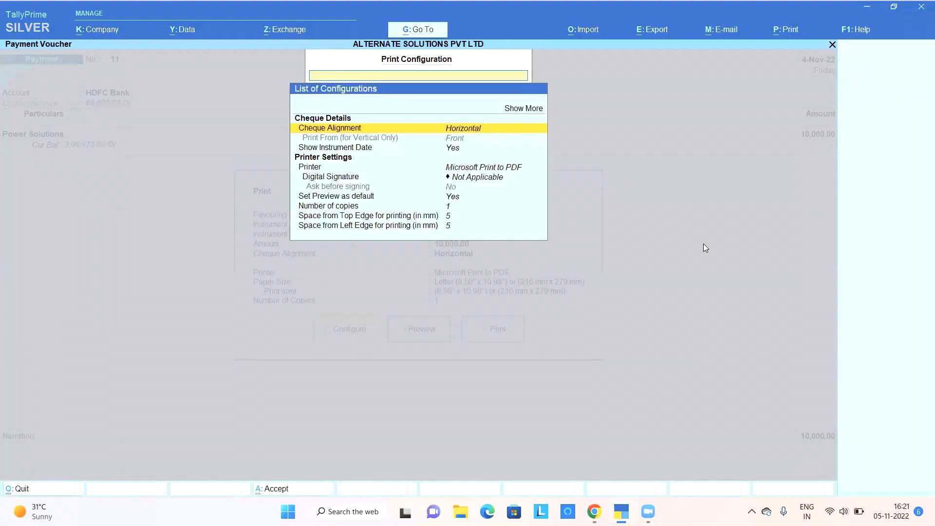
{"action": "key", "text": "Return"}
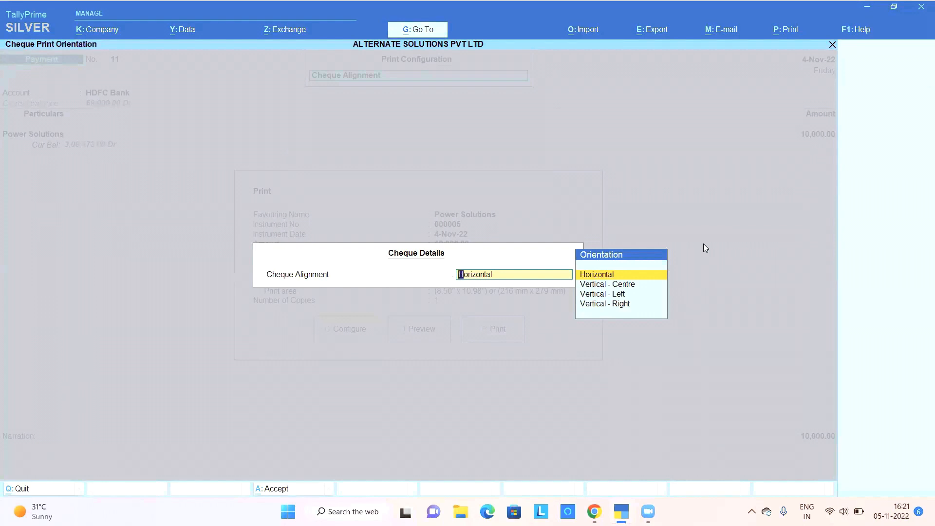
{"action": "key", "text": "Return"}
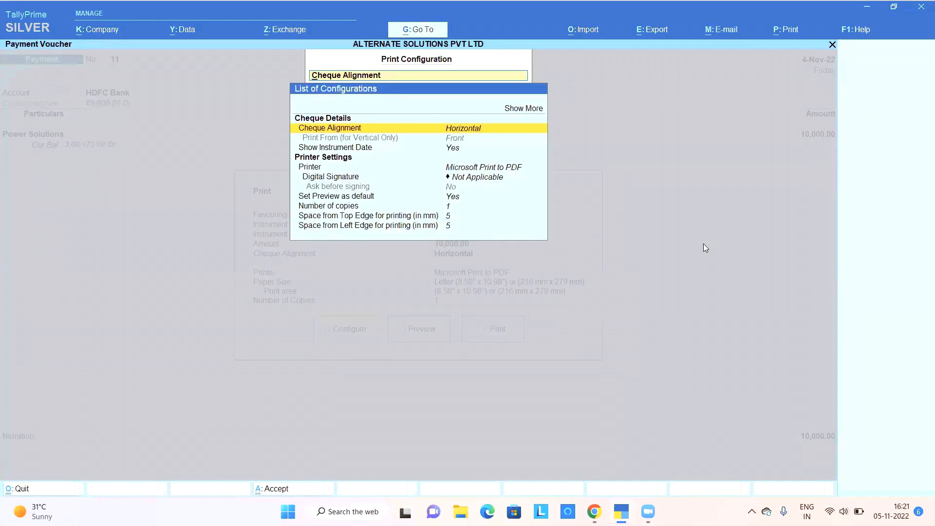
{"action": "key", "text": "ctrl"}
{"action": "key", "text": "ctrl+a"}
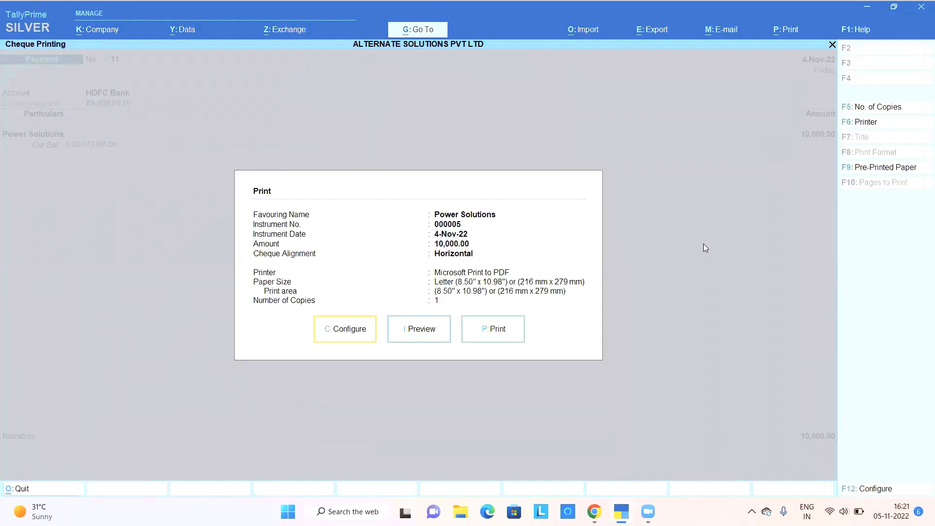
Preview the horizontally aligned cheque once more and leave cheque printing without printing
{"action": "key", "text": "Return"}
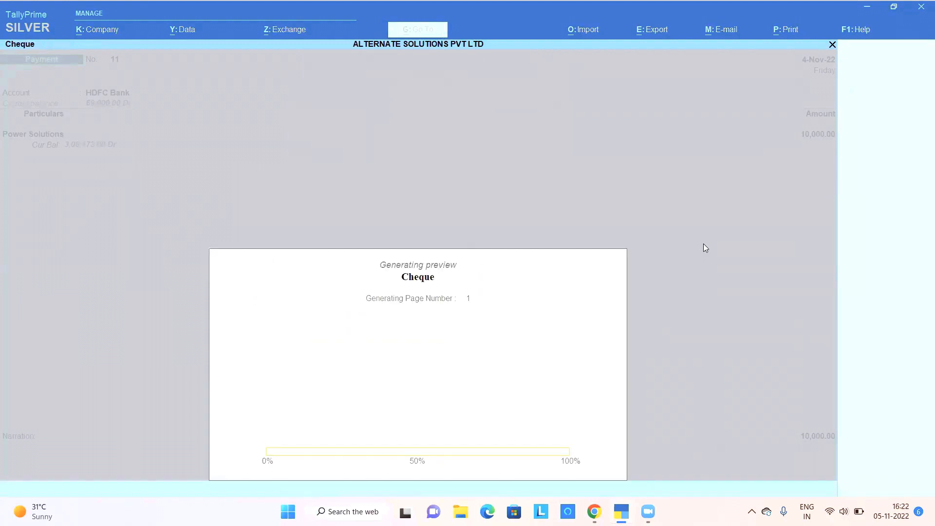
{"action": "key", "text": "Escape"}
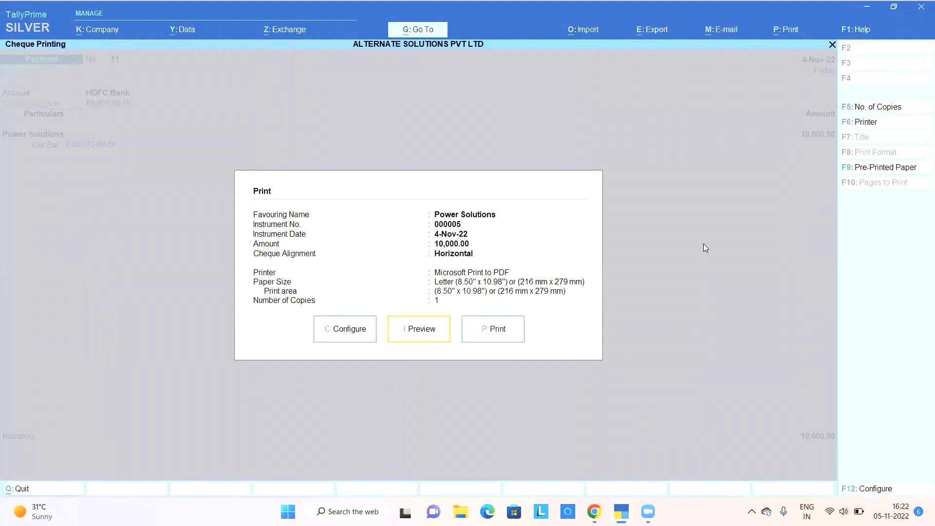
{"action": "key", "text": "Escape"}
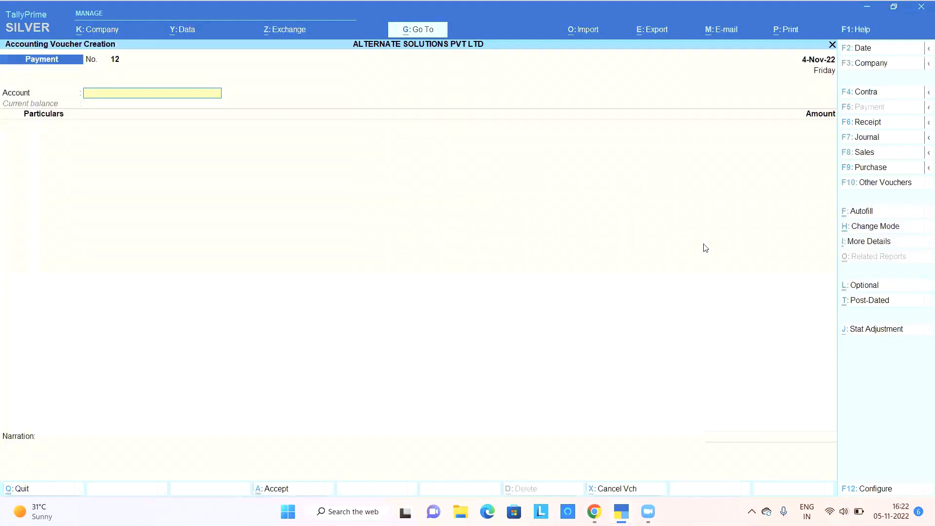
Leave voucher creation and open the 10,000 Power Solutions payment, voucher 11, from the Day Book
{"action": "key", "text": "Escape"}
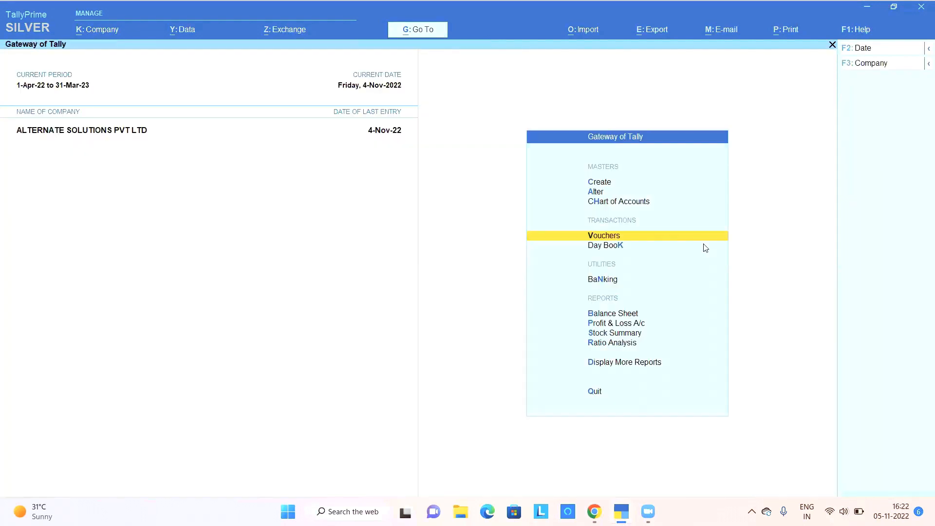
{"action": "key", "text": "d"}
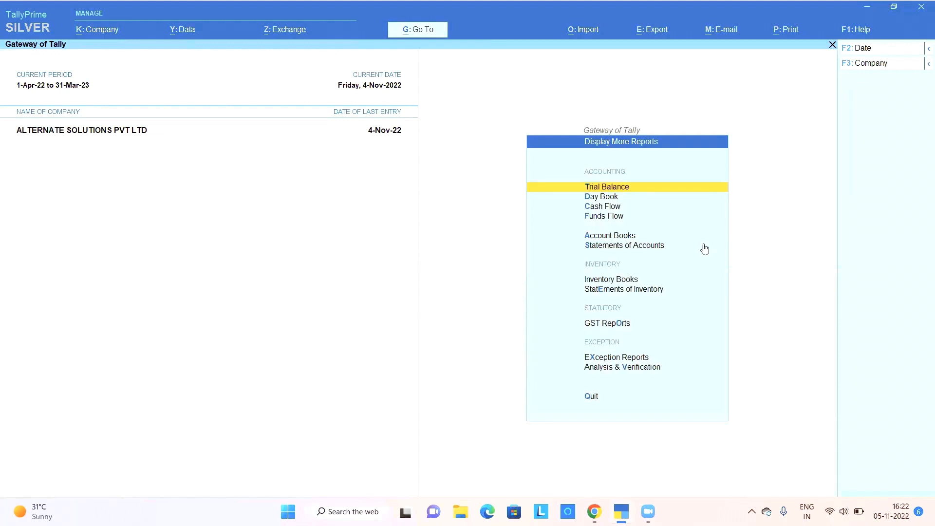
{"action": "key", "text": "d"}
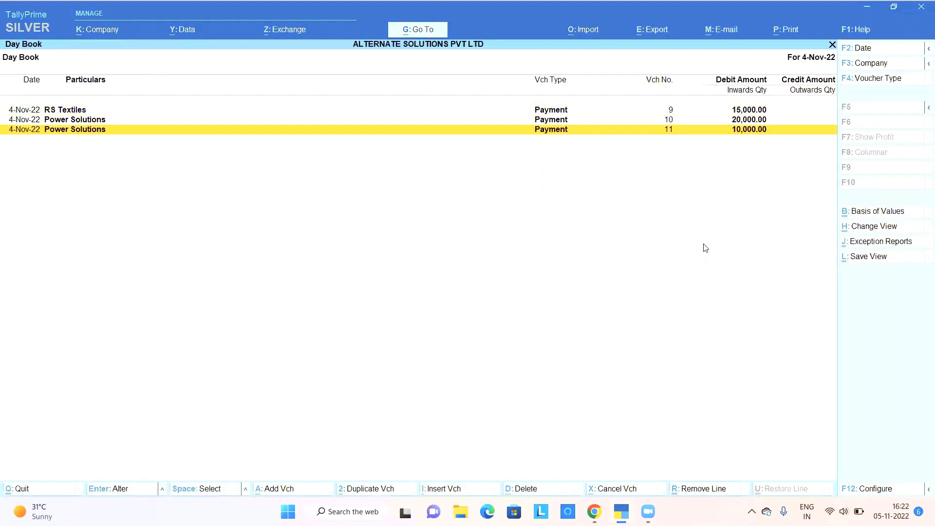
{"action": "key", "text": "Return"}
{"action": "key", "text": "Return"}
Preview the current payment voucher's printout at full size and exit voucher printing
{"action": "key", "text": "alt+p"}
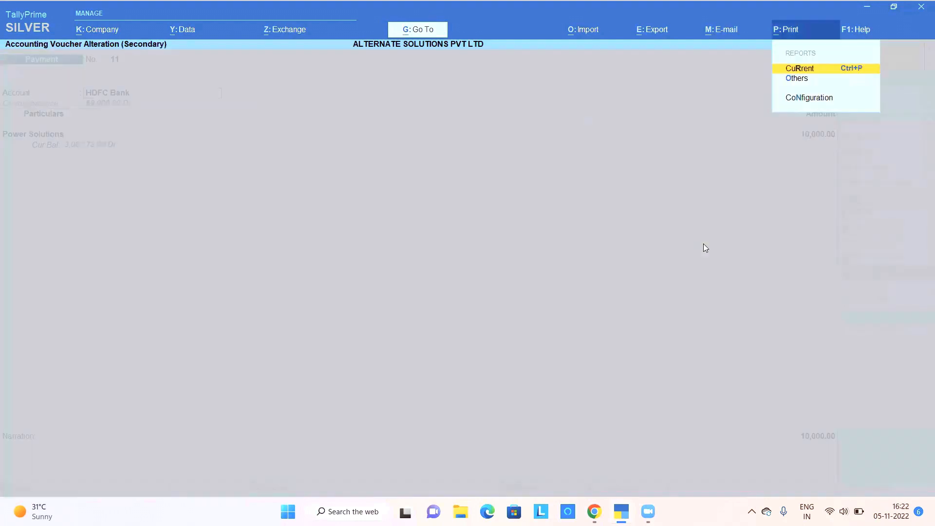
{"action": "key", "text": "Return"}
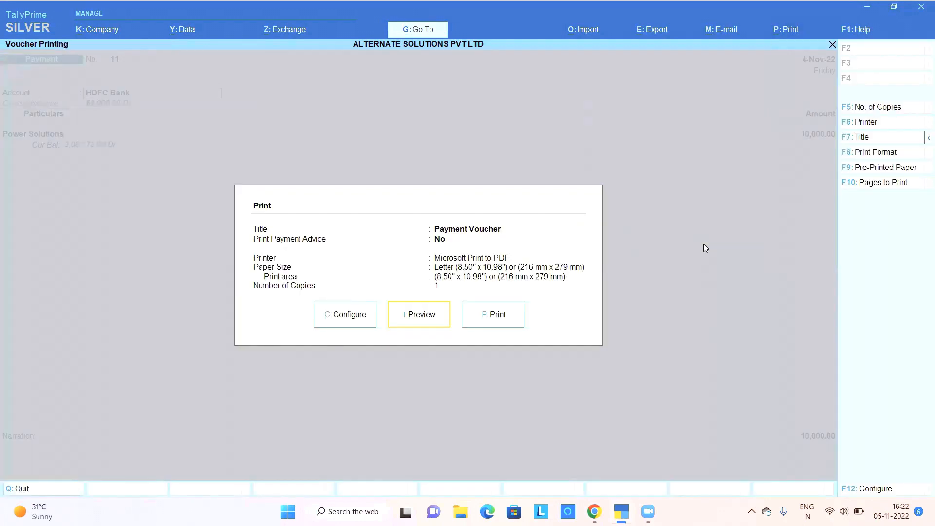
{"action": "key", "text": "Return"}
{"action": "key", "text": "Return"}
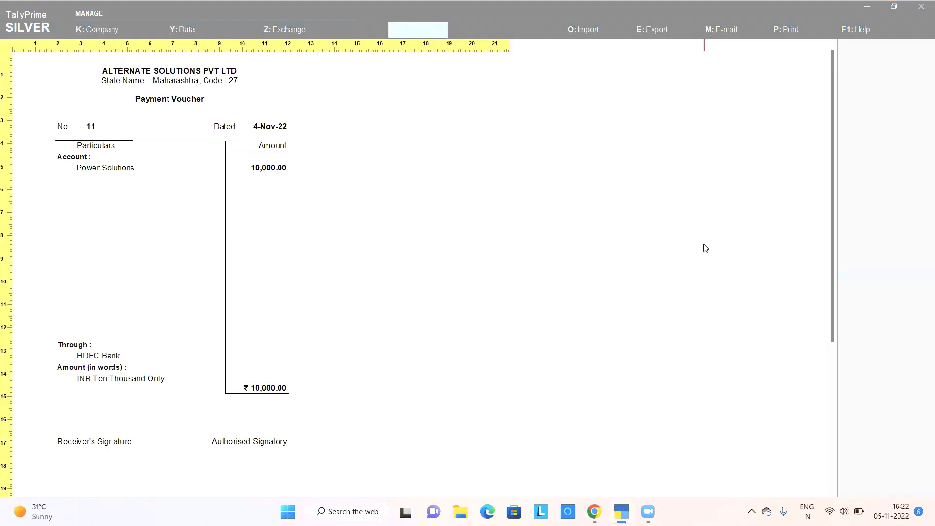
{"action": "key", "text": "Escape"}
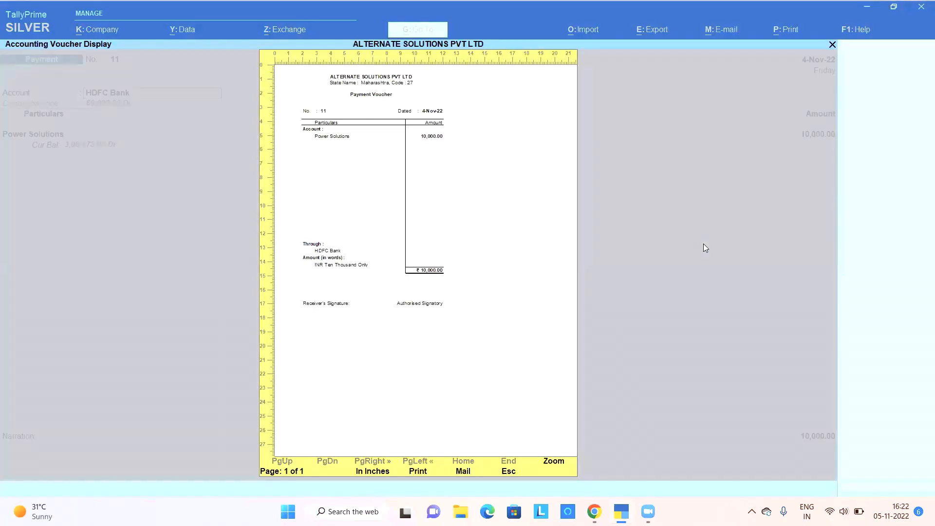
{"action": "key", "text": "Escape"}
{"action": "key", "text": "Escape"}
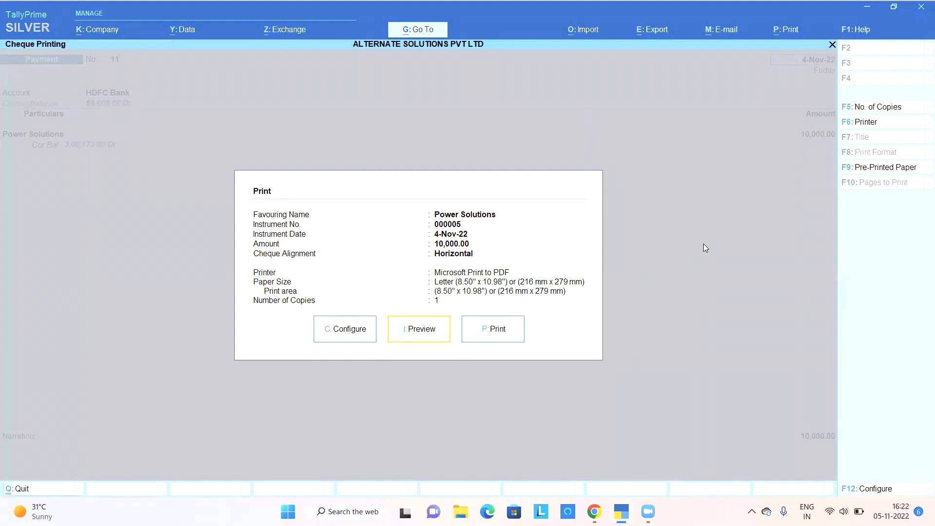
Preview the cheque belonging to payment voucher 11 and return to the voucher without printing
{"action": "key", "text": "i"}
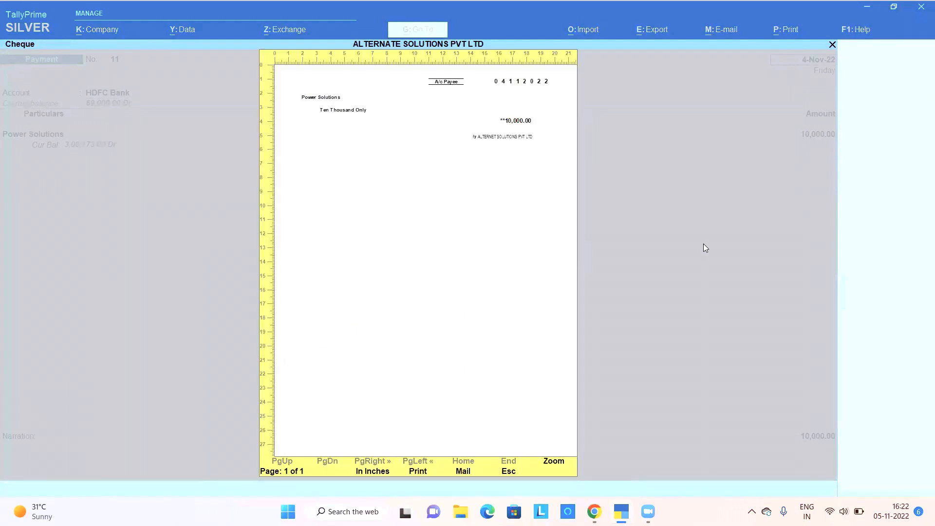
{"action": "key", "text": "Escape"}
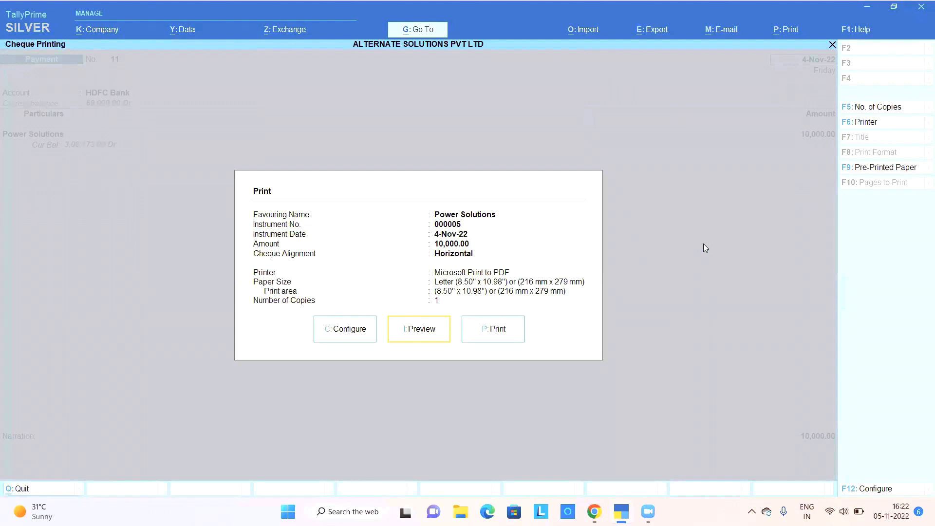
{"action": "key", "text": "Escape"}
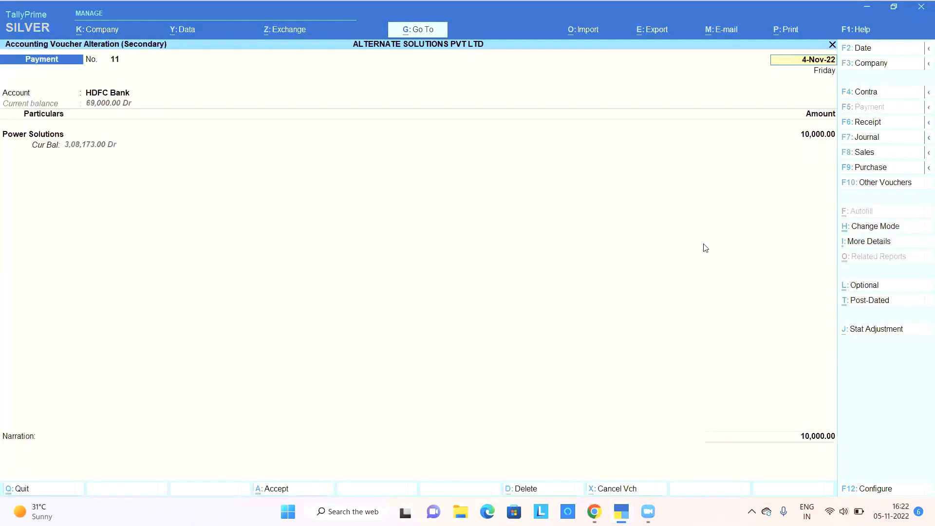
Review the voucher configuration and print options without changes, and return to the Gateway of Tally
{"action": "key", "text": "F12"}
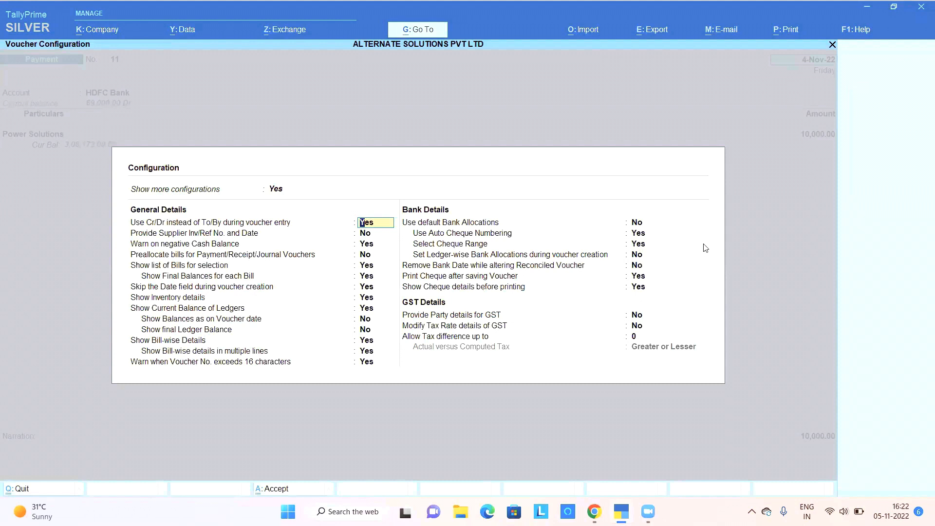
{"action": "key", "text": "Escape"}
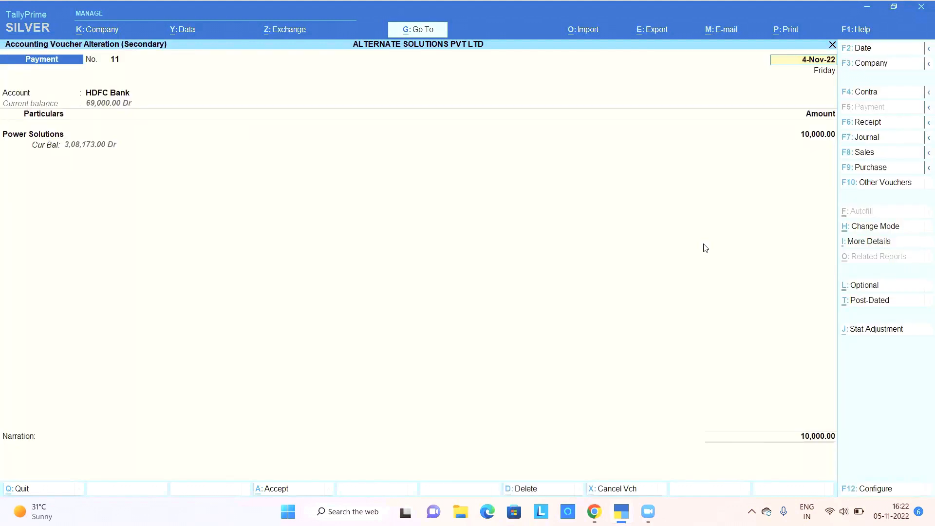
{"action": "key", "text": "alt"}
{"action": "key", "text": "alt+p"}
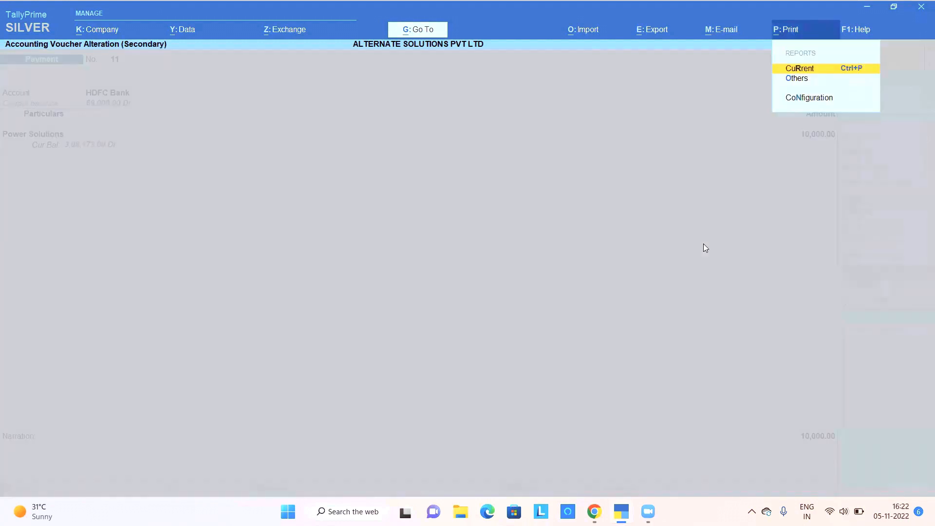
{"action": "key", "text": "Escape"}
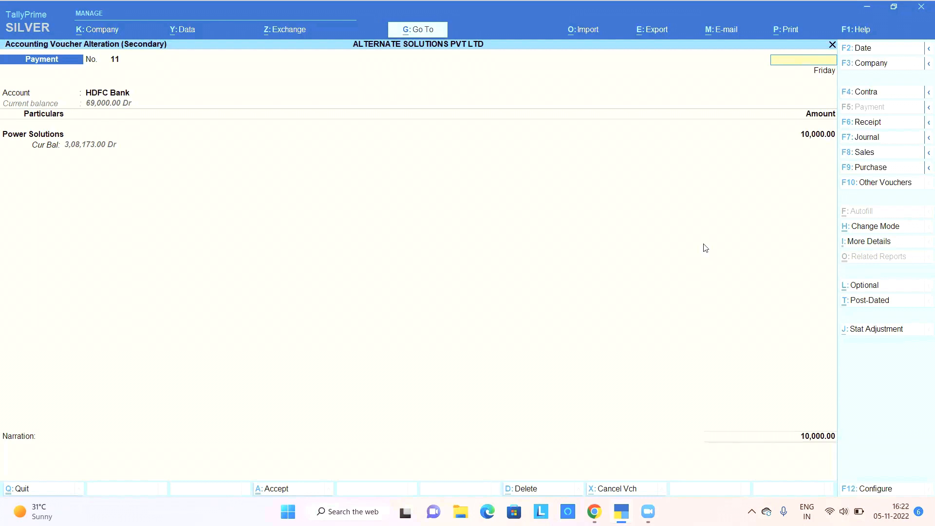
{"action": "key", "text": "Escape"}
{"action": "key", "text": "Escape"}
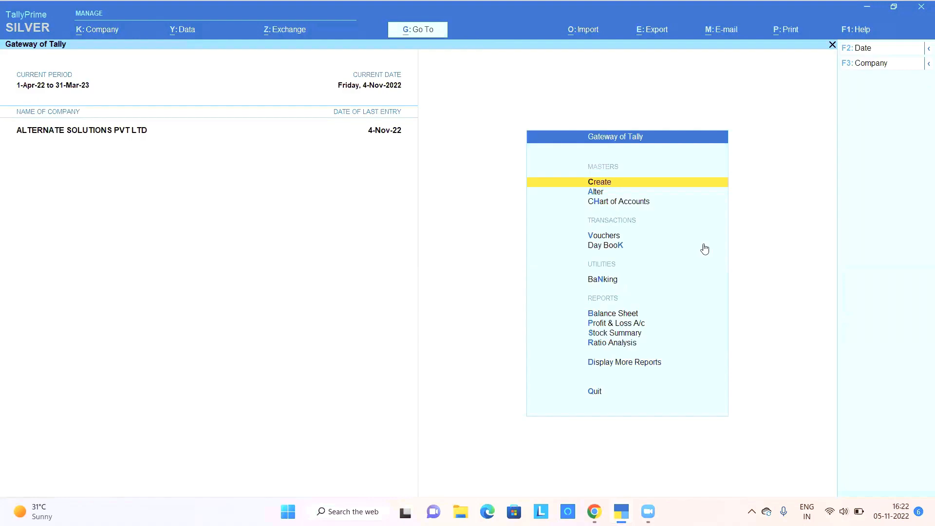
Start a new payment voucher with HDFC Bank as the paying account
{"action": "key", "text": "v"}
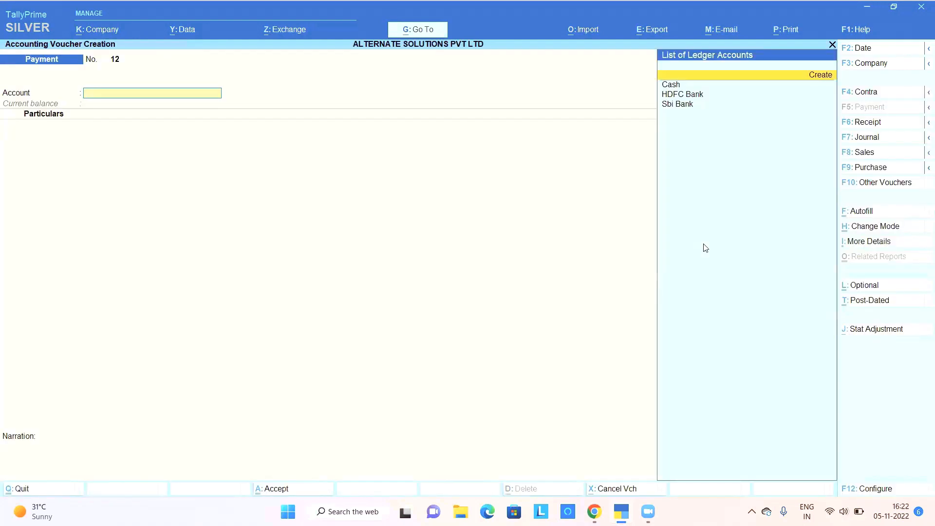
{"action": "key", "text": "Down"}
{"action": "key", "text": "Down"}
{"action": "key", "text": "Return"}
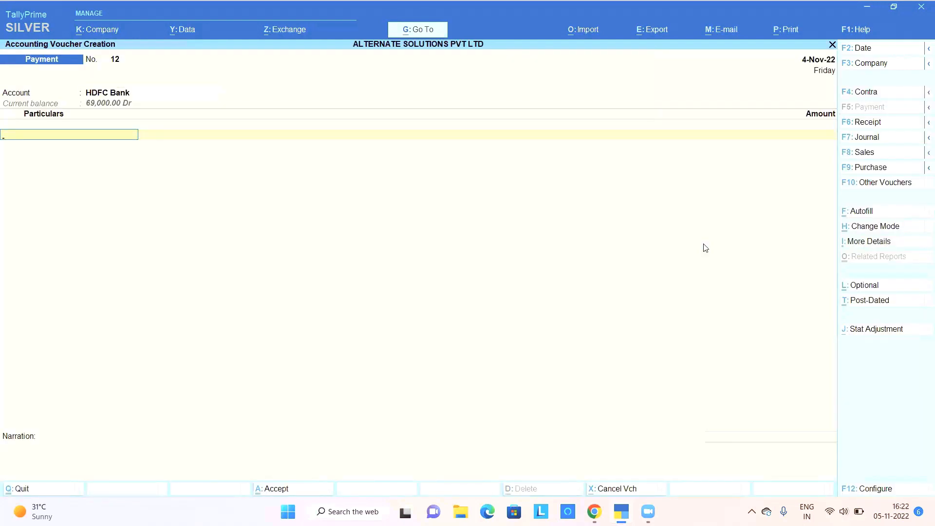
Add Super Traders to the payment voucher's particulars with an amount of 5,000 and proceed to the bank allocations
{"action": "key", "text": "Down"}
{"action": "key", "text": "Down"}
{"action": "key", "text": "Down"}
{"action": "key", "text": "Down"}
{"action": "key", "text": "Down"}
{"action": "key", "text": "Down"}
{"action": "key", "text": "Down"}
{"action": "key", "text": "Down"}
{"action": "key", "text": "Down"}
{"action": "key", "text": "Down"}
{"action": "key", "text": "Down"}
{"action": "key", "text": "Return"}
{"action": "type", "text": "5000"}
{"action": "key", "text": "Return"}
{"action": "key", "text": "Return"}
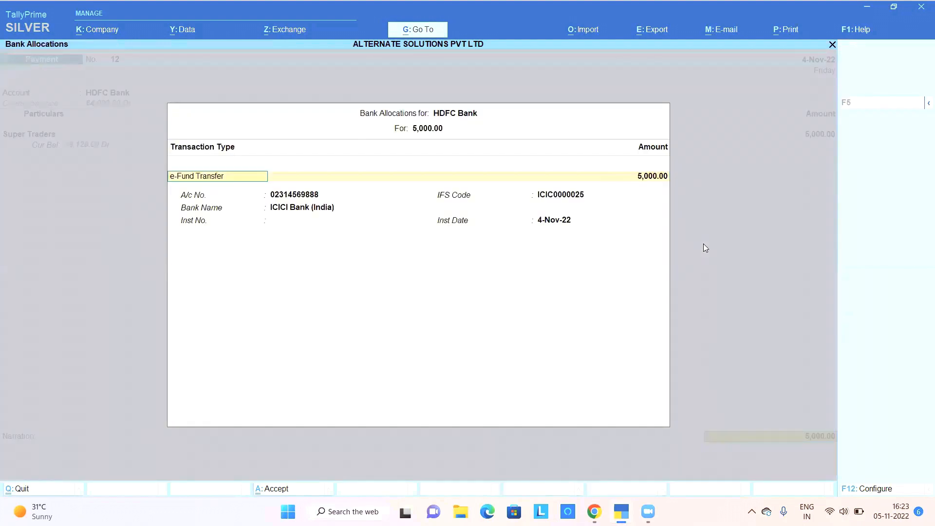
{"action": "key", "text": "BackSpace"}
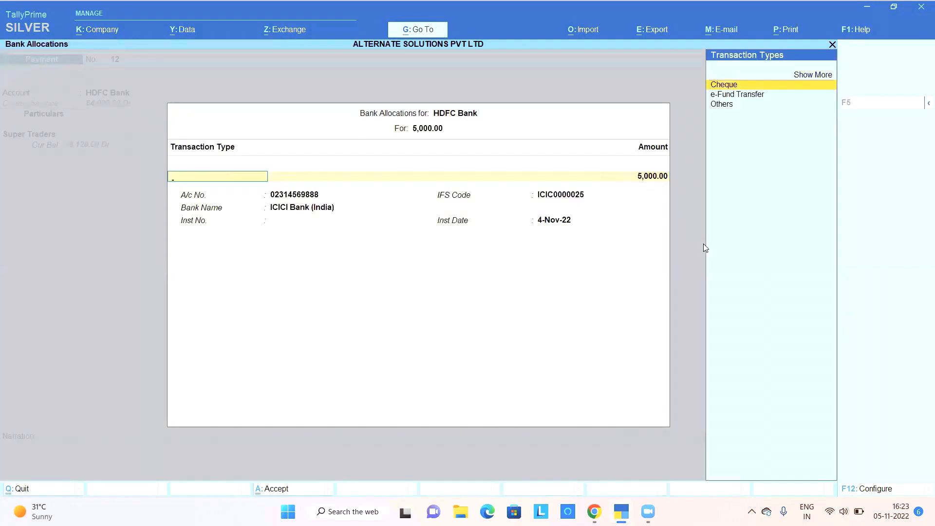
{"action": "key", "text": "Return"}
{"action": "key", "text": "Return"}
{"action": "key", "text": "BackSpace"}
{"action": "key", "text": "Down"}
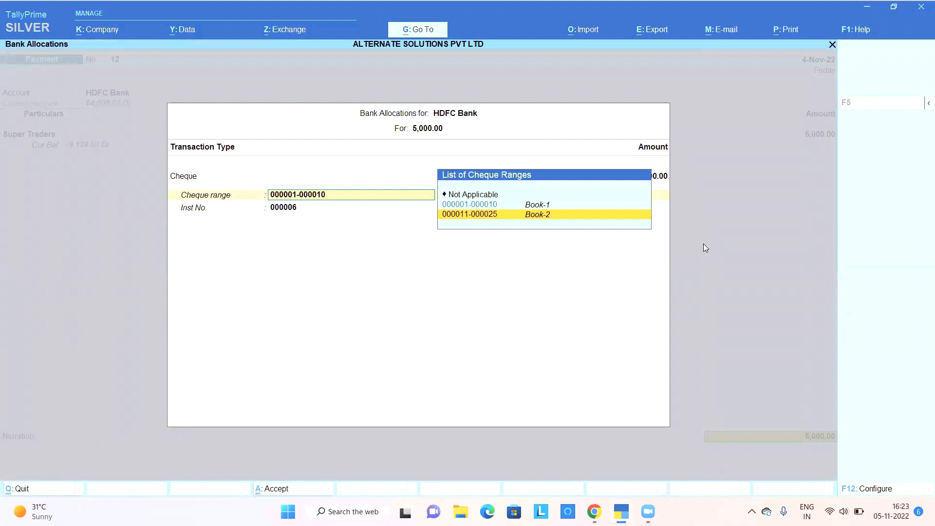
{"action": "key", "text": "Return"}
{"action": "key", "text": "Return"}
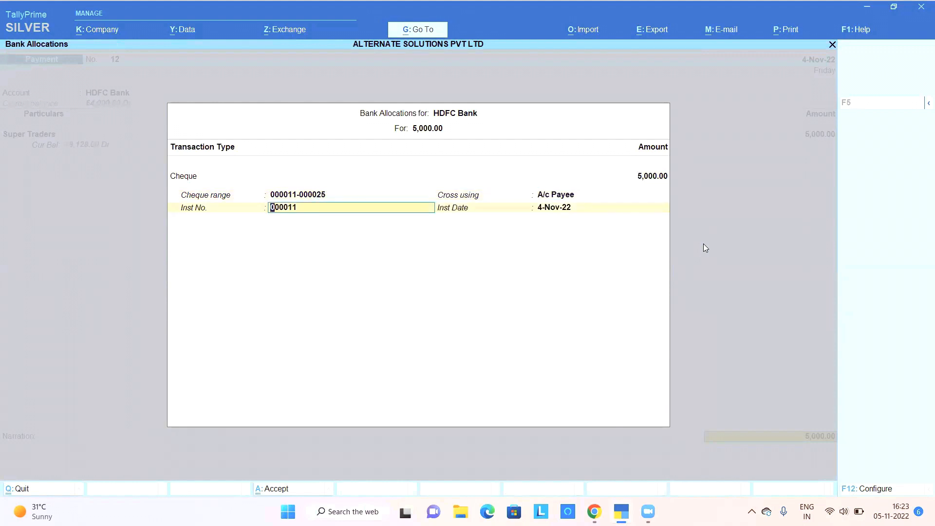
Complete the bank allocation with instrument number 000011, A/c Payee crossing and instrument date 4-Nov-22
{"action": "key", "text": "Return"}
{"action": "key", "text": "Return"}
{"action": "key", "text": "BackSpace"}
{"action": "key", "text": "Return"}
{"action": "key", "text": "Return"}
{"action": "key", "text": "Return"}
{"action": "key", "text": "Return"}
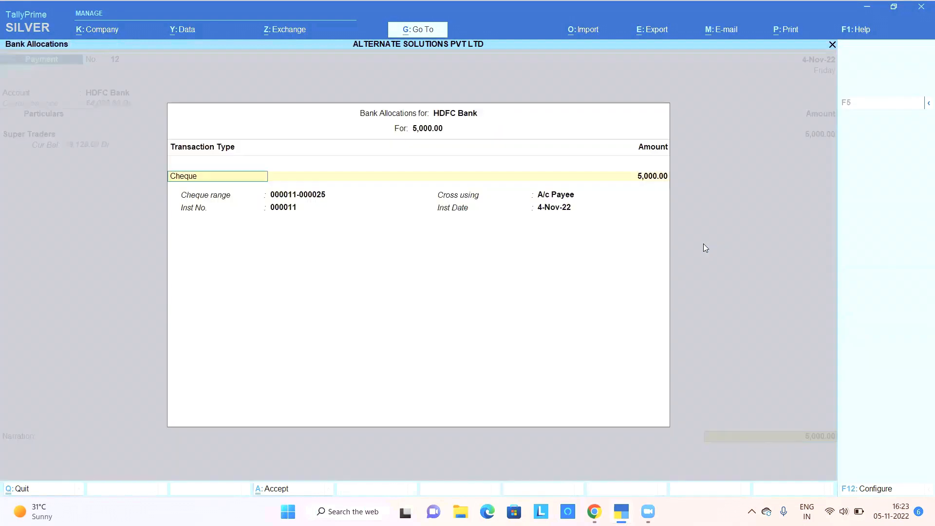
{"action": "key", "text": "Return"}
{"action": "key", "text": "Return"}
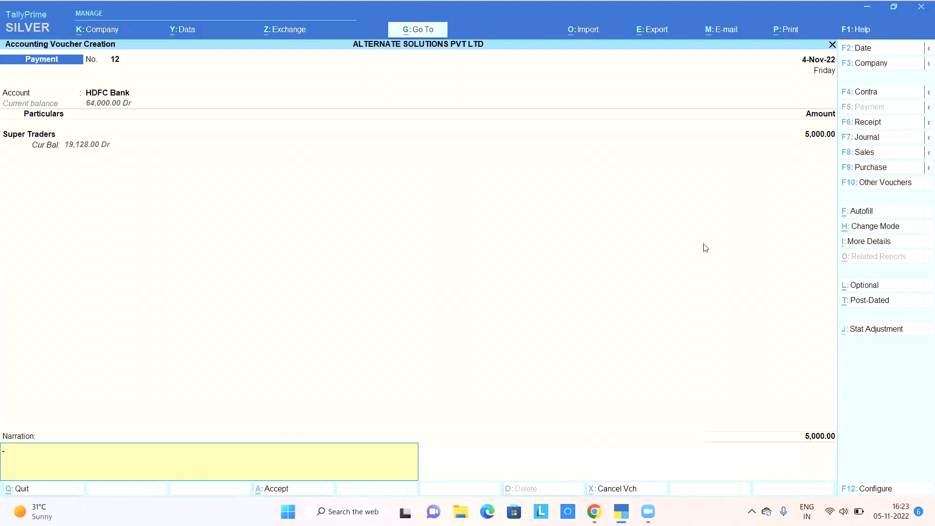
Save the Super Traders payment voucher without a narration, dismiss its cheque printing, and leave voucher creation
{"action": "key", "text": "Return"}
{"action": "key", "text": "Return"}
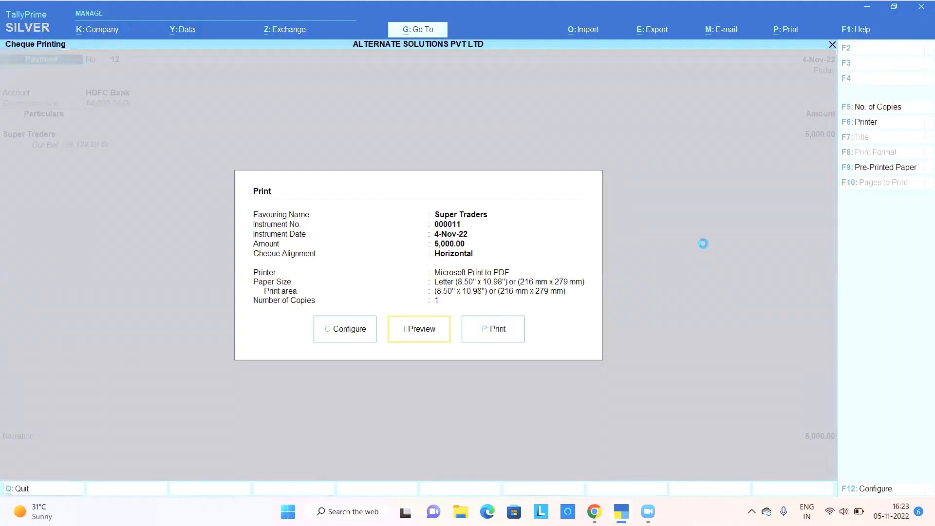
{"action": "key", "text": "Escape"}
{"action": "key", "text": "Escape"}
{"action": "key", "text": "Return"}
{"action": "key", "text": "Return"}
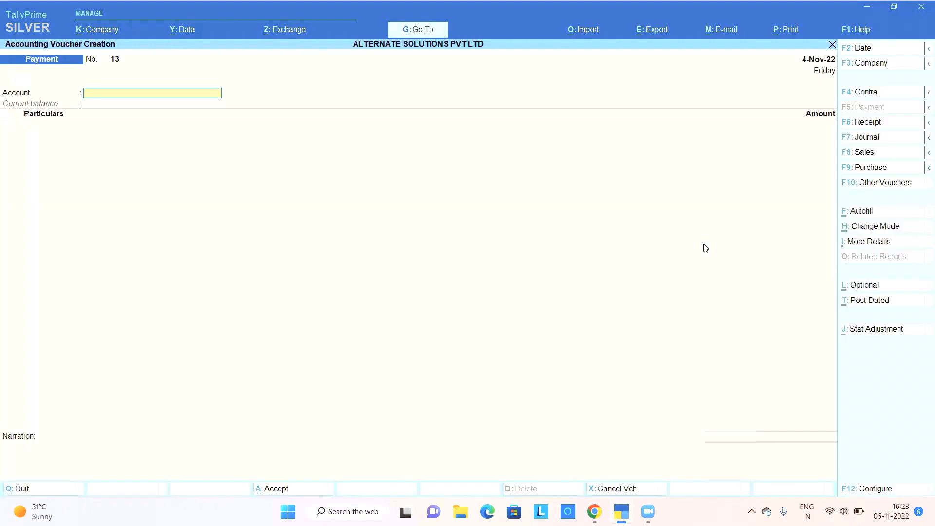
{"action": "key", "text": "Escape"}
Open the Super Traders payment voucher 12 from the Day Book
{"action": "key", "text": "d"}
{"action": "key", "text": "d"}
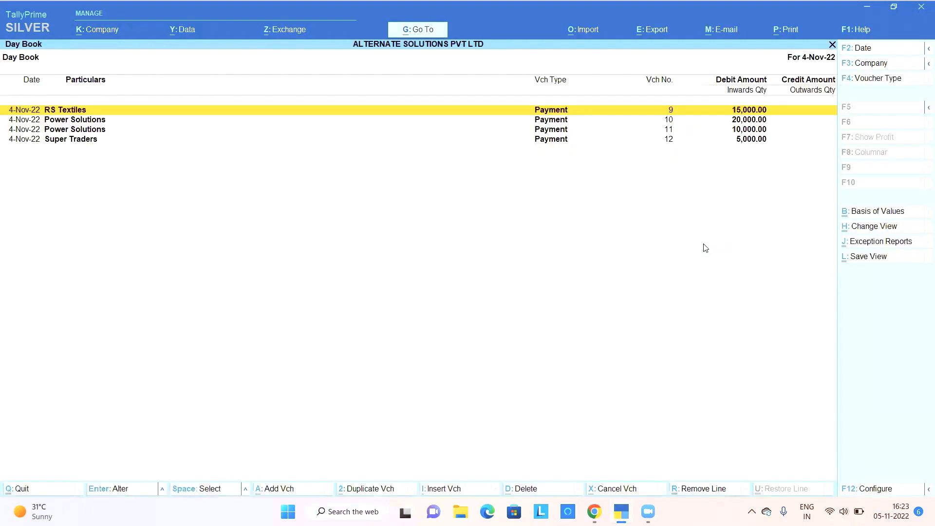
{"action": "key", "text": "Down"}
{"action": "key", "text": "Down"}
{"action": "key", "text": "Down"}
{"action": "key", "text": "Return"}
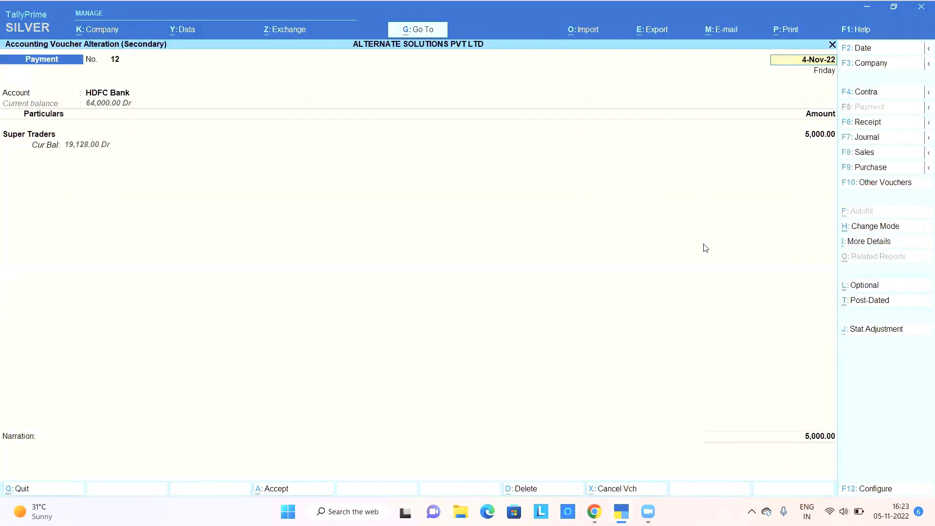
Preview the printout of payment voucher 12 and return to the voucher without printing
{"action": "key", "text": "alt+p"}
{"action": "key", "text": "Return"}
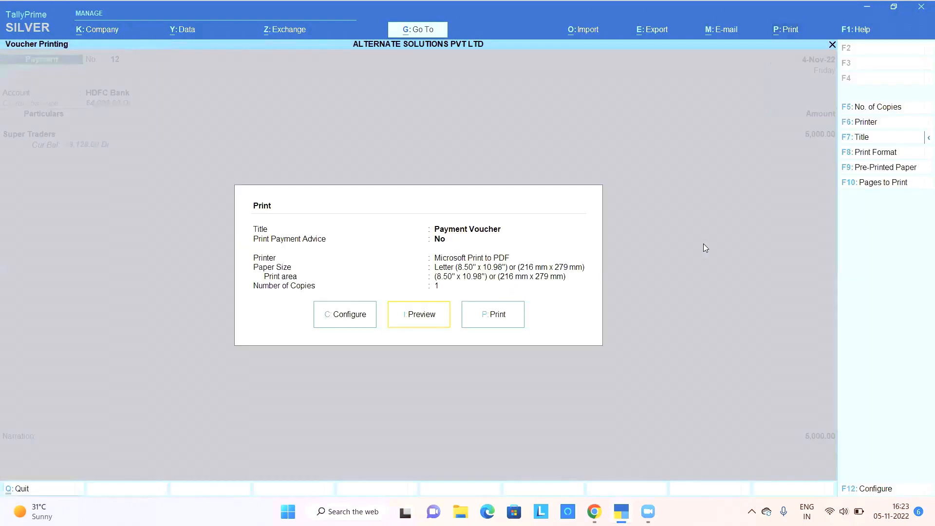
{"action": "key", "text": "i"}
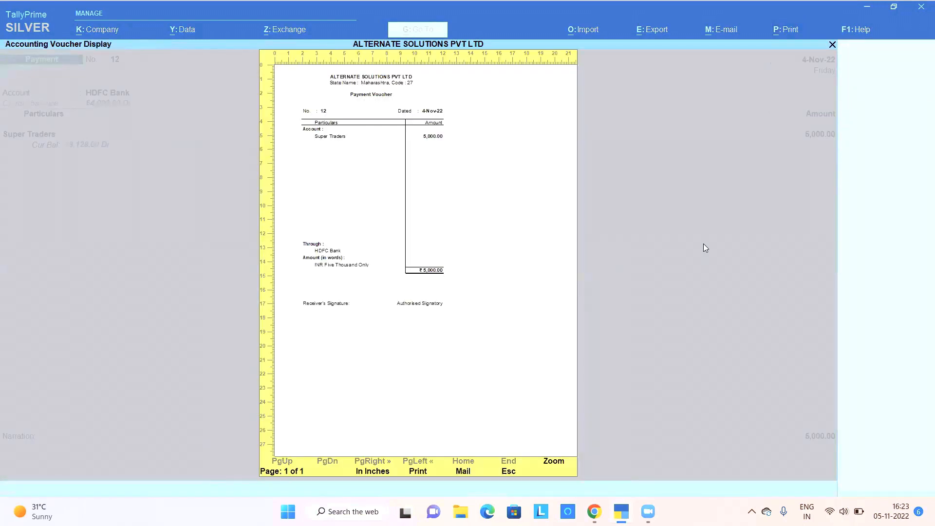
{"action": "key", "text": "Escape"}
{"action": "key", "text": "Escape"}
{"action": "key", "text": "Escape"}
Accept payment voucher 12 without changes, dismiss its cheque printing, and leave the Day Book
{"action": "key", "text": "Return"}
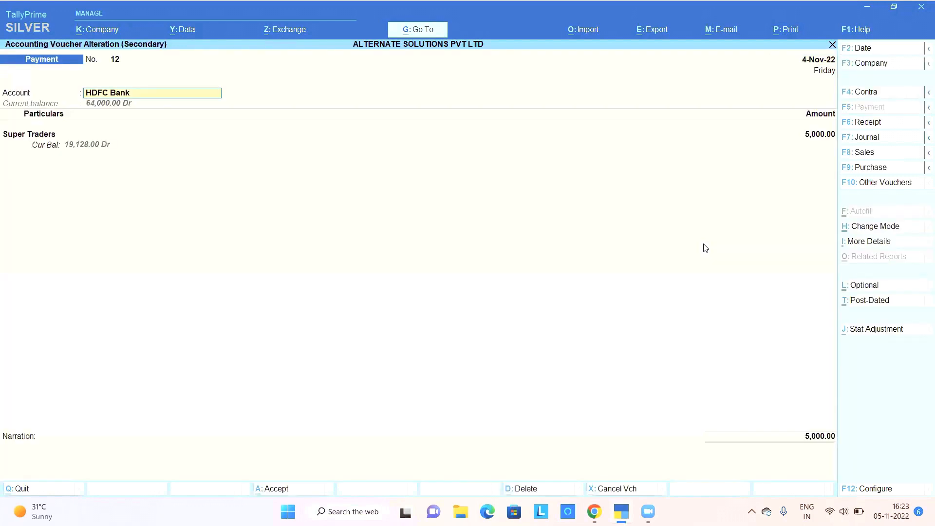
{"action": "key", "text": "Return"}
{"action": "key", "text": "Return"}
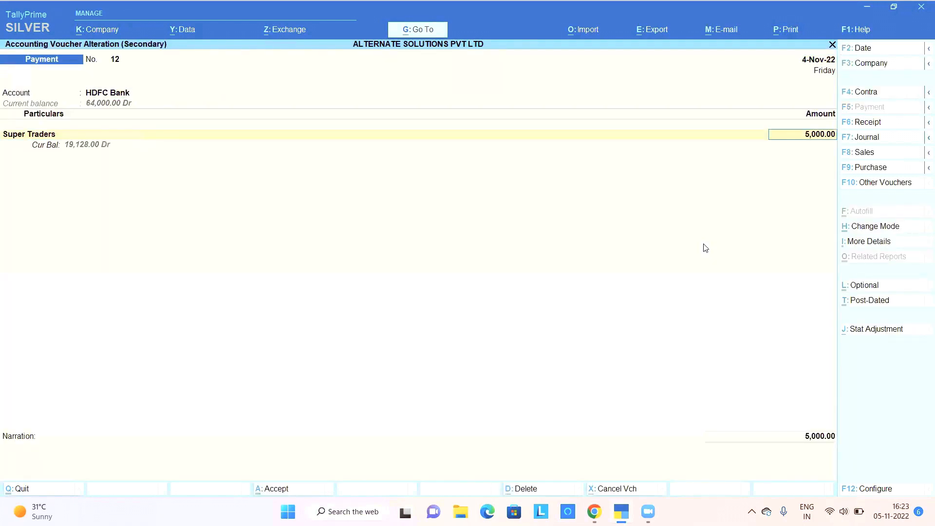
{"action": "key", "text": "ctrl+a"}
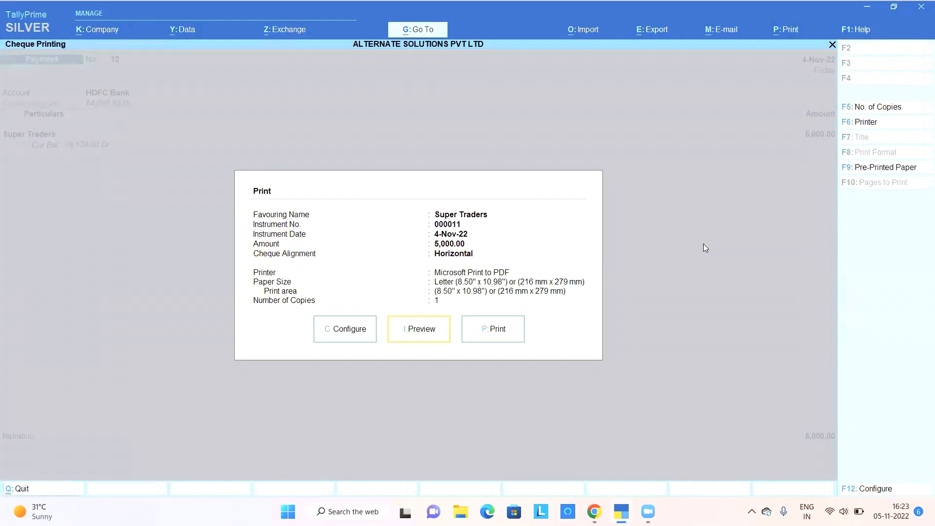
{"action": "key", "text": "Escape"}
{"action": "key", "text": "Escape"}
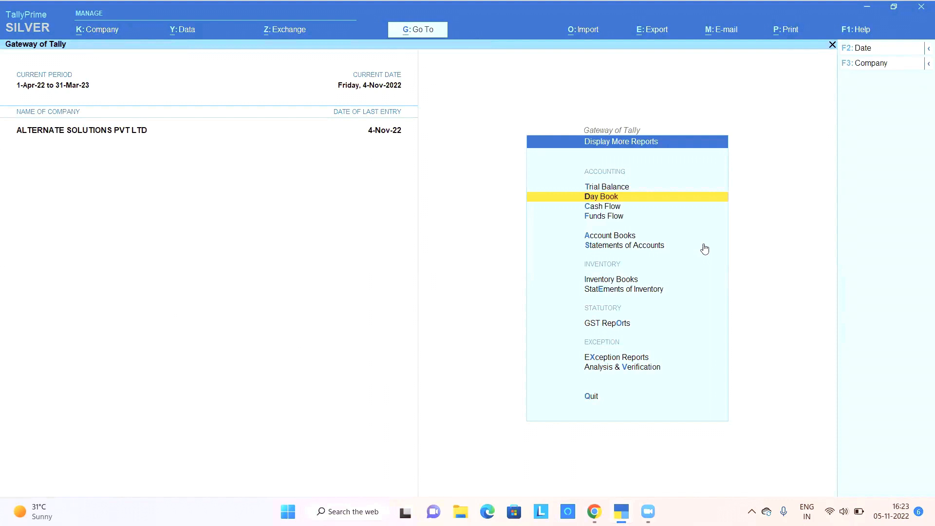
Open the Cheque Register from the Banking utilities
{"action": "key", "text": "Escape"}
{"action": "key", "text": "Escape"}
{"action": "key", "text": "n"}
{"action": "key", "text": "Down"}
{"action": "key", "text": "Down"}
{"action": "key", "text": "Down"}
{"action": "key", "text": "Down"}
{"action": "key", "text": "Down"}
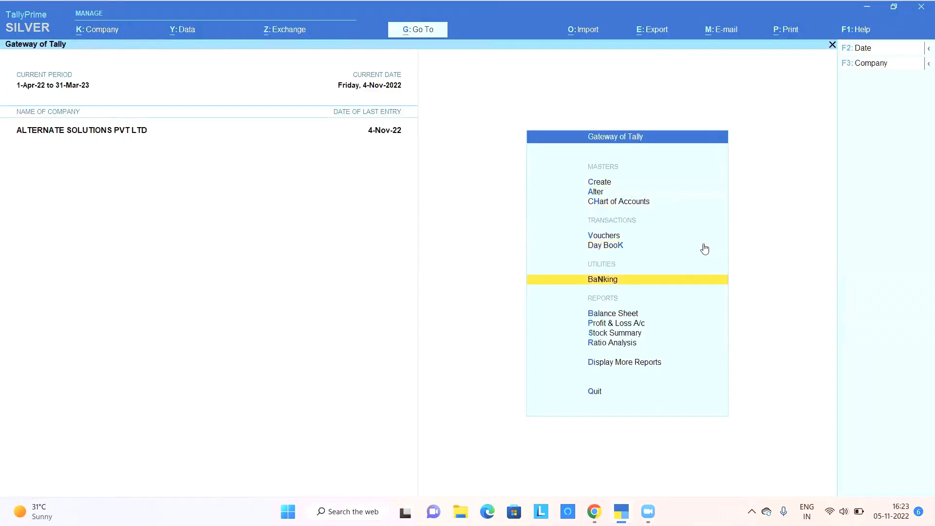
{"action": "key", "text": "Return"}
{"action": "key", "text": "Down"}
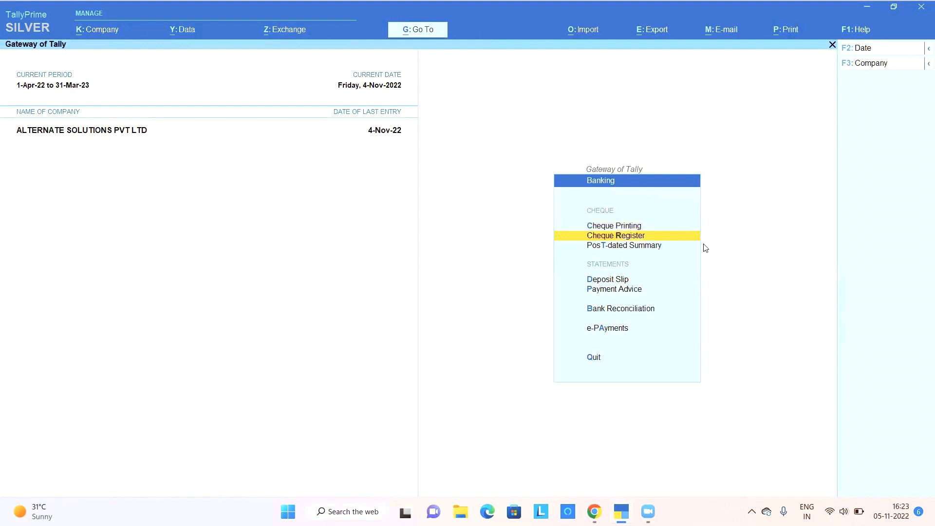
{"action": "key", "text": "Return"}
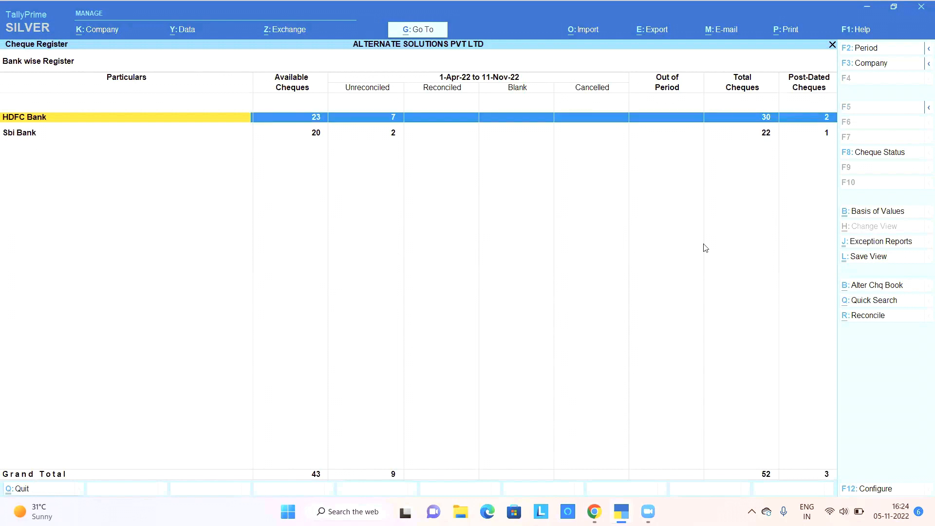
Drill down into HDFC Bank's available cheques to list its cheque ranges
{"action": "key", "text": "Down"}
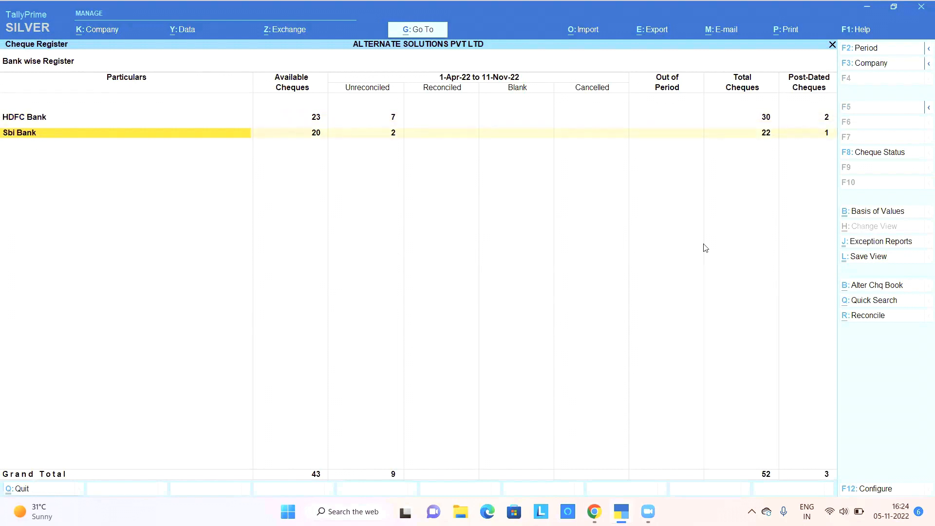
{"action": "key", "text": "Up"}
{"action": "key", "text": "Right"}
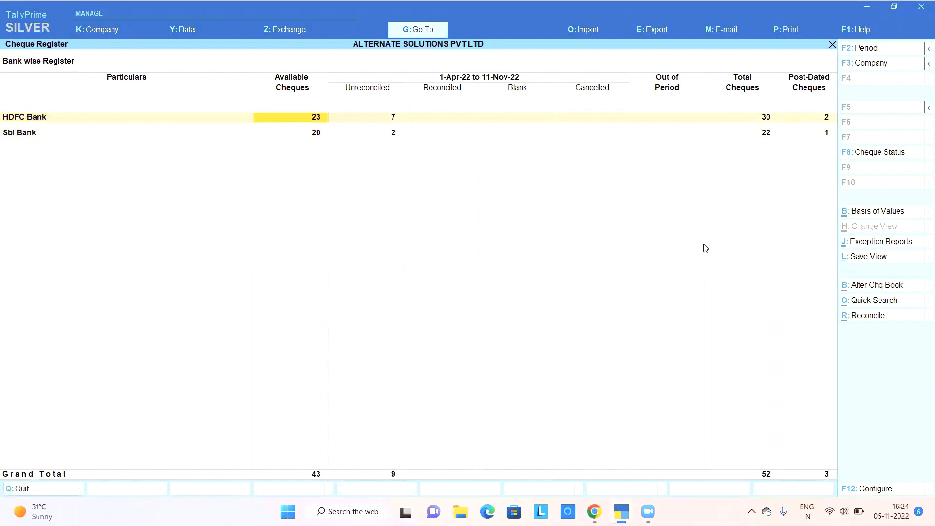
{"action": "key", "text": "Return"}
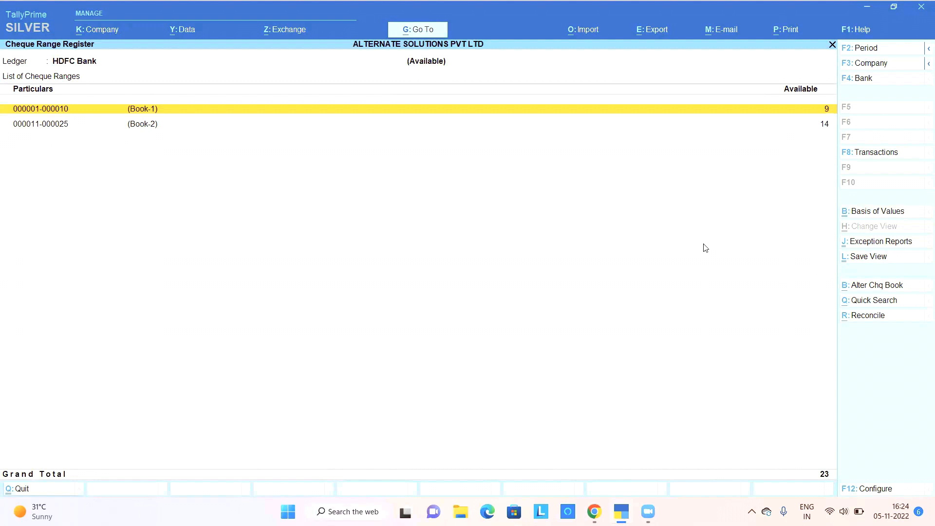
Examine the available cheques in HDFC Bank's Book-1, selecting and deselecting cheque 000004
{"action": "key", "text": "Return"}
{"action": "key", "text": "Down"}
{"action": "key", "text": "Down"}
{"action": "key", "text": "Down"}
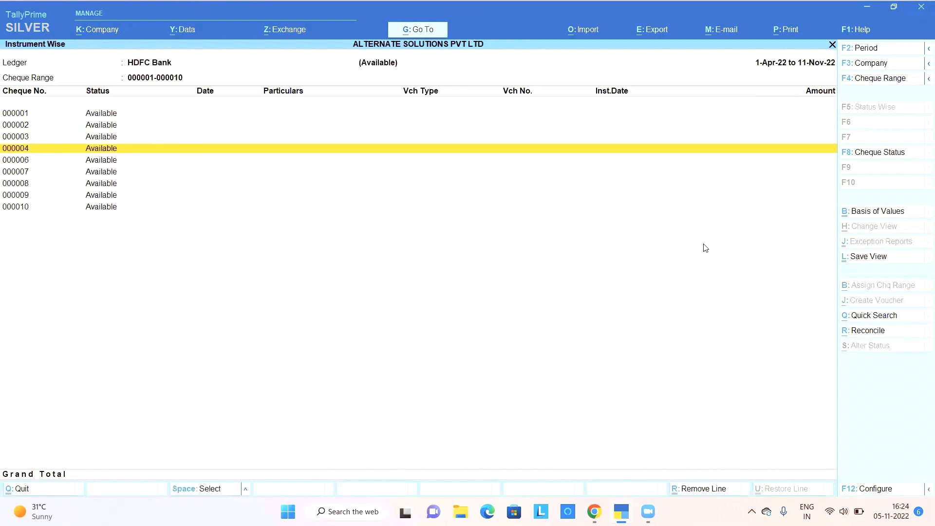
{"action": "key", "text": "space"}
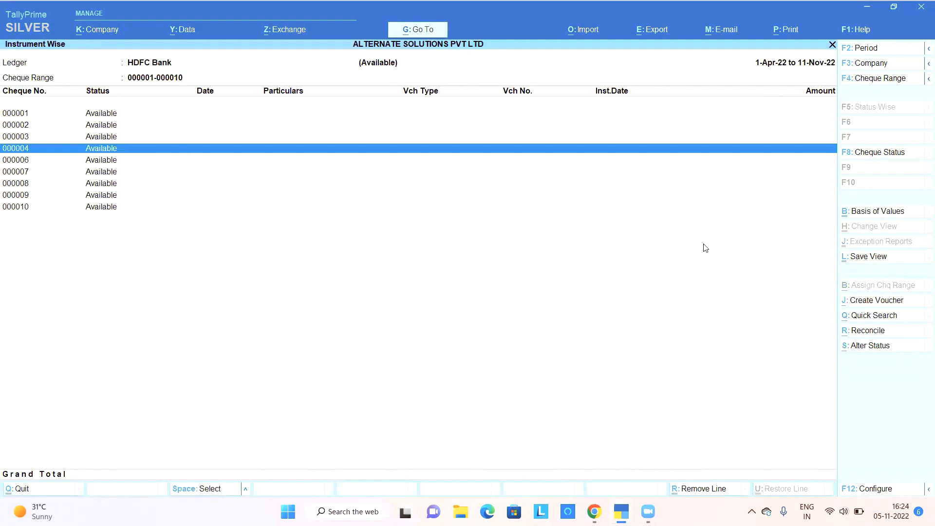
{"action": "key", "text": "space"}
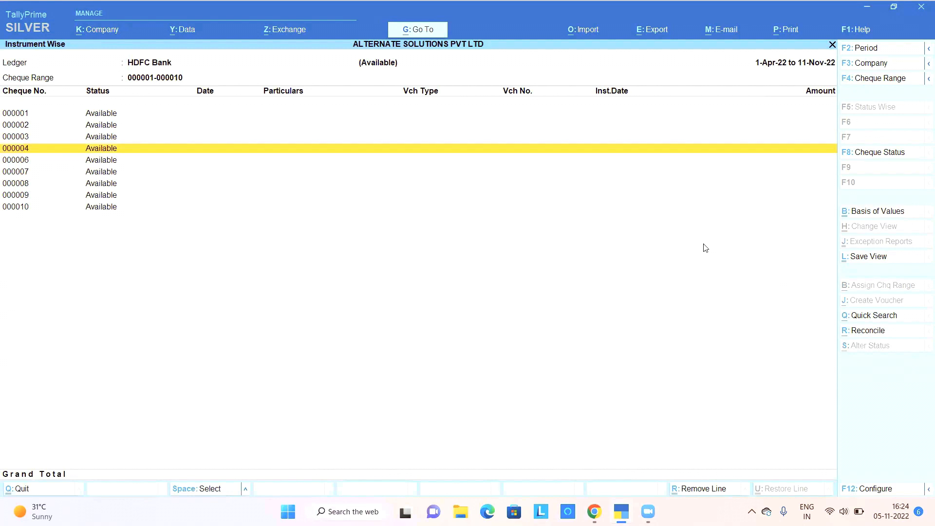
Examine the available cheques in HDFC Bank's Book-2 and return to the list of cheque ranges
{"action": "key", "text": "Escape"}
{"action": "key", "text": "Down"}
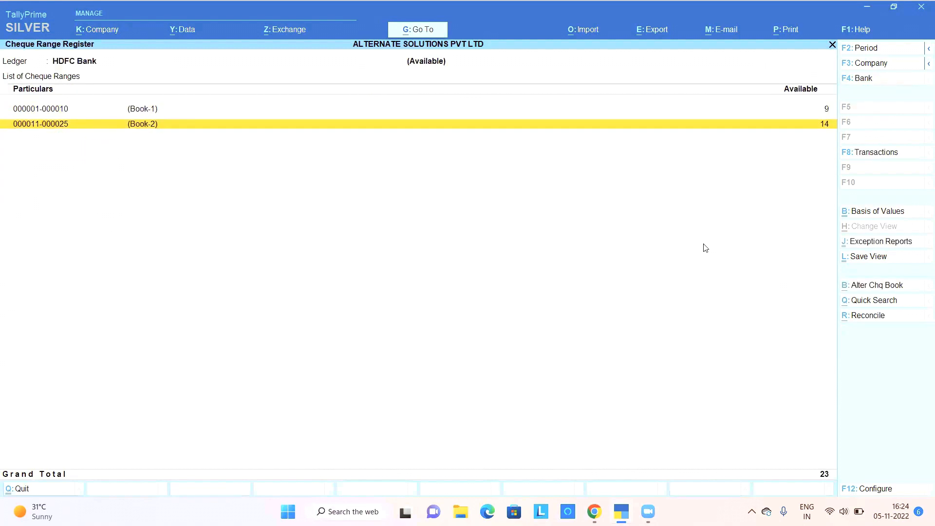
{"action": "key", "text": "Return"}
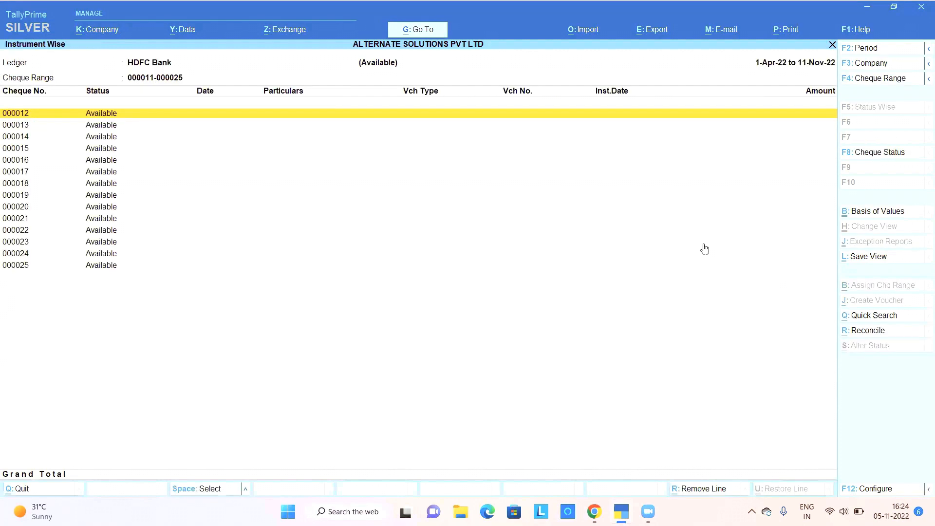
{"action": "key", "text": "Down"}
{"action": "key", "text": "Down"}
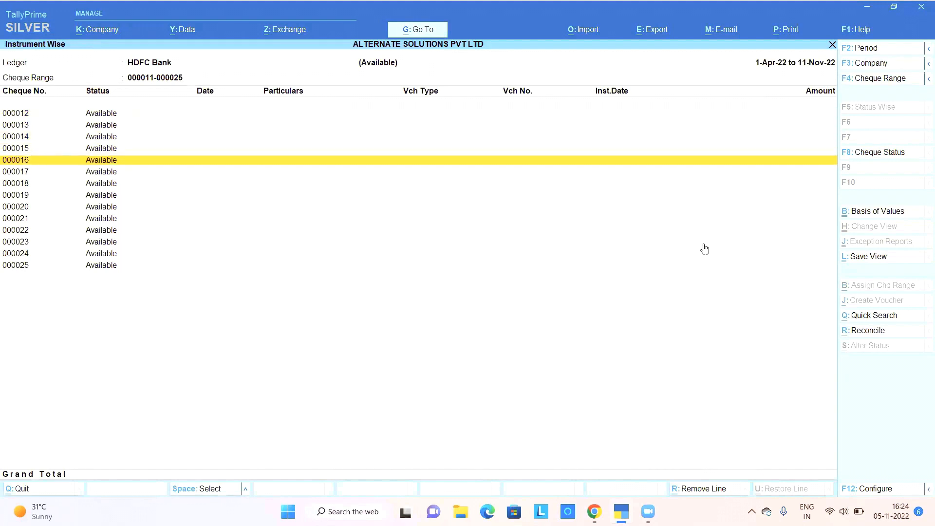
{"action": "key", "text": "Up"}
{"action": "key", "text": "Up"}
{"action": "key", "text": "Up"}
{"action": "key", "text": "Up"}
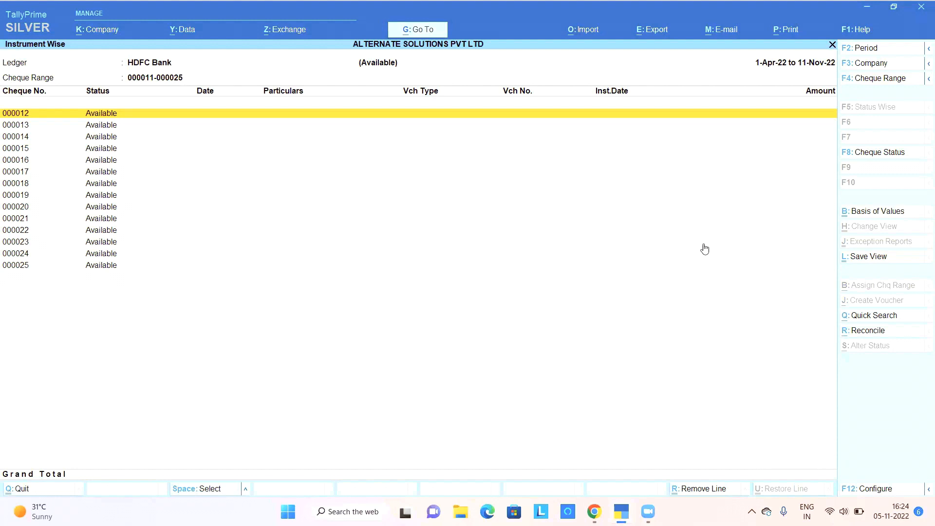
{"action": "key", "text": "Escape"}
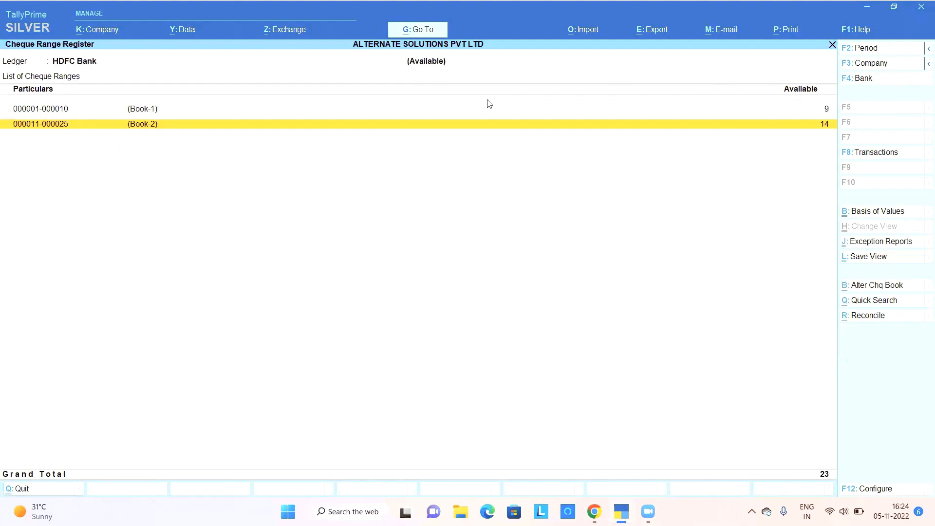
Review HDFC Bank's cheque books in Cheque Book Management and quit without adding a range
{"action": "left_click", "coordinate": [878, 287]}
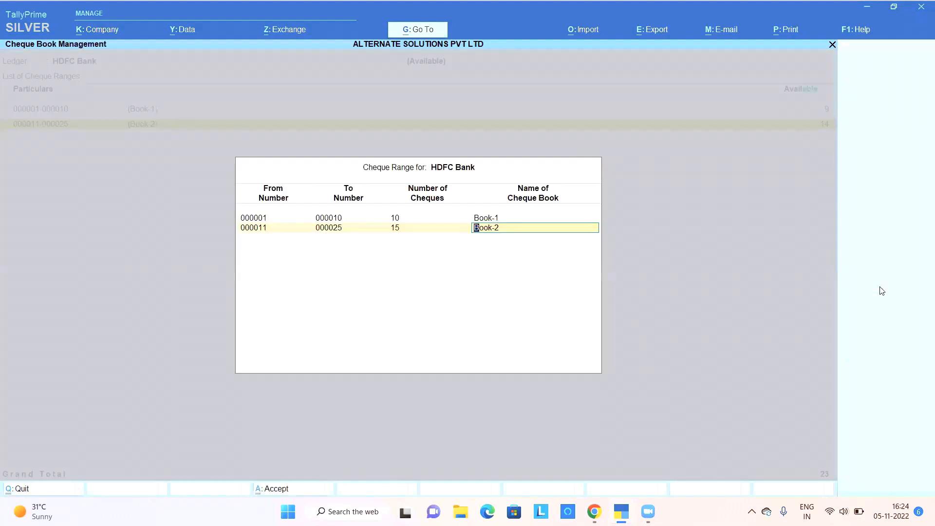
{"action": "key", "text": "Up"}
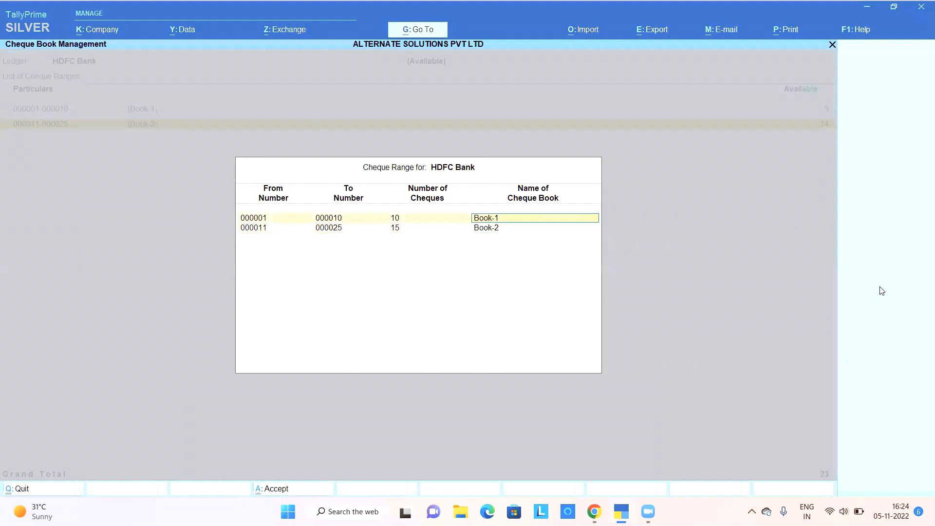
{"action": "key", "text": "Down"}
{"action": "key", "text": "Return"}
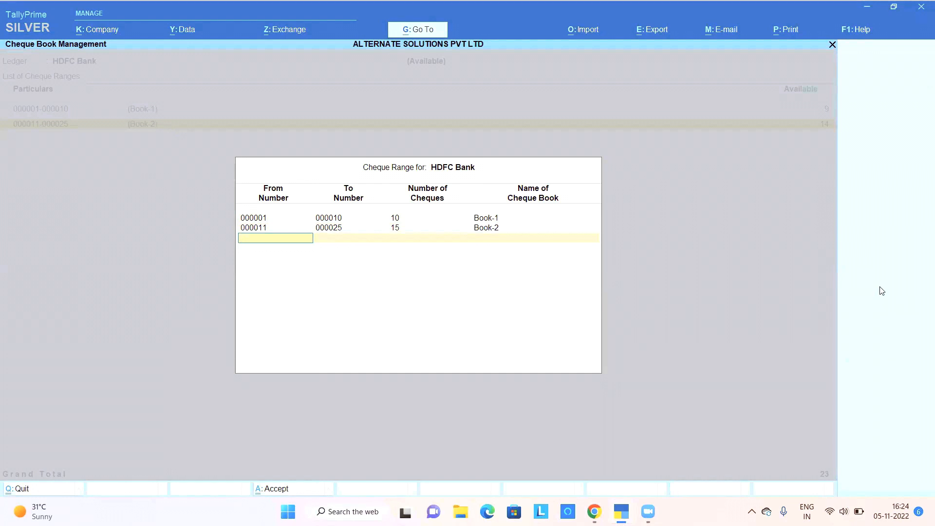
{"action": "key", "text": "Escape"}
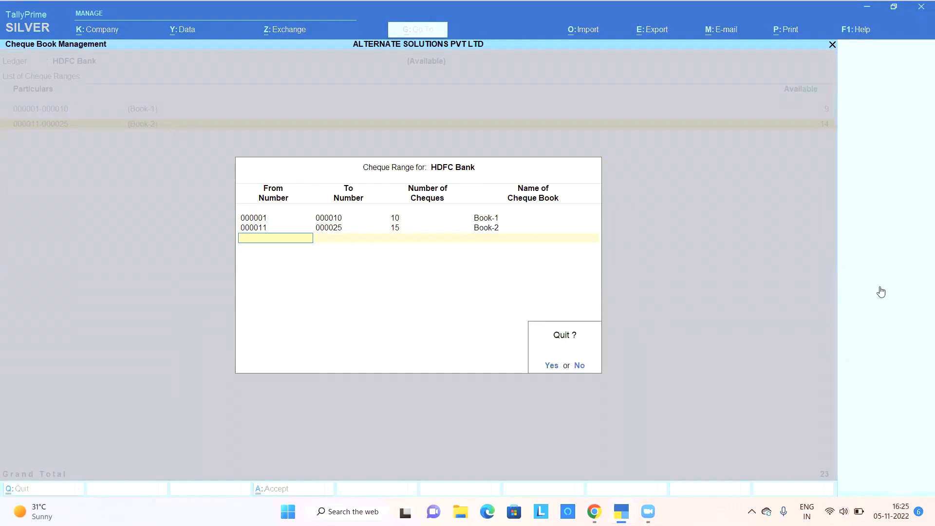
{"action": "key", "text": "Return"}
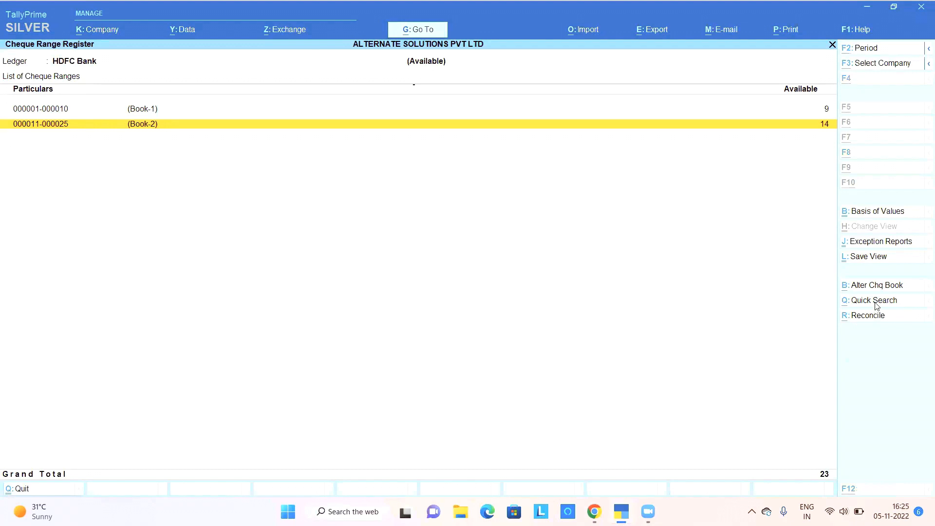
Quick-search HDFC Bank's cheque numbers, examine their status list, and return to the bank-wise Cheque Register
{"action": "left_click", "coordinate": [875, 301]}
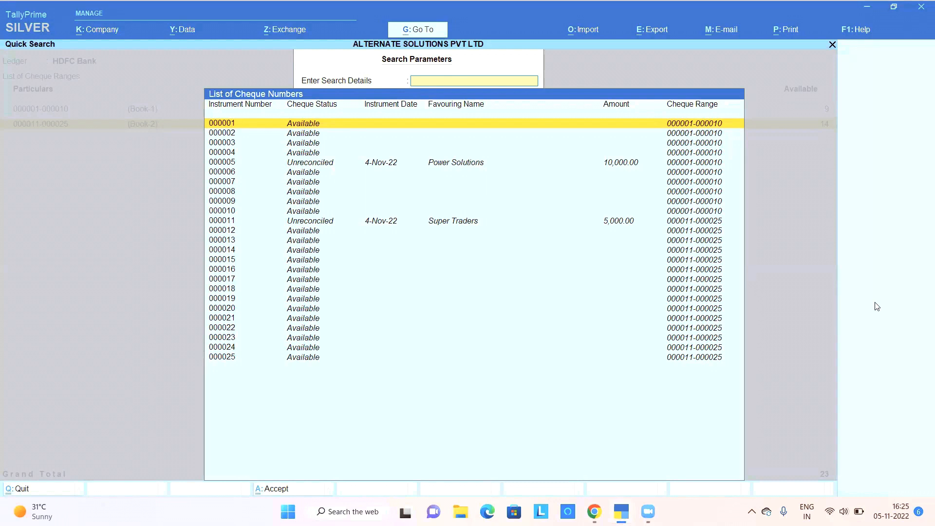
{"action": "key", "text": "Down"}
{"action": "key", "text": "Down"}
{"action": "key", "text": "Down"}
{"action": "key", "text": "Down"}
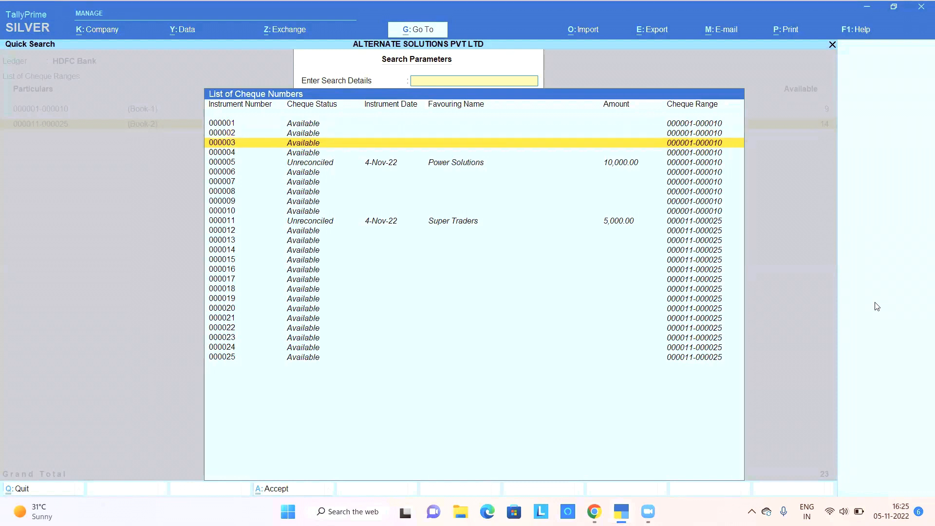
{"action": "key", "text": "Home"}
{"action": "key", "text": "Down"}
{"action": "key", "text": "Down"}
{"action": "key", "text": "Down"}
{"action": "key", "text": "Down"}
{"action": "key", "text": "Down"}
{"action": "key", "text": "Down"}
{"action": "key", "text": "Down"}
{"action": "key", "text": "Down"}
{"action": "key", "text": "Down"}
{"action": "key", "text": "Down"}
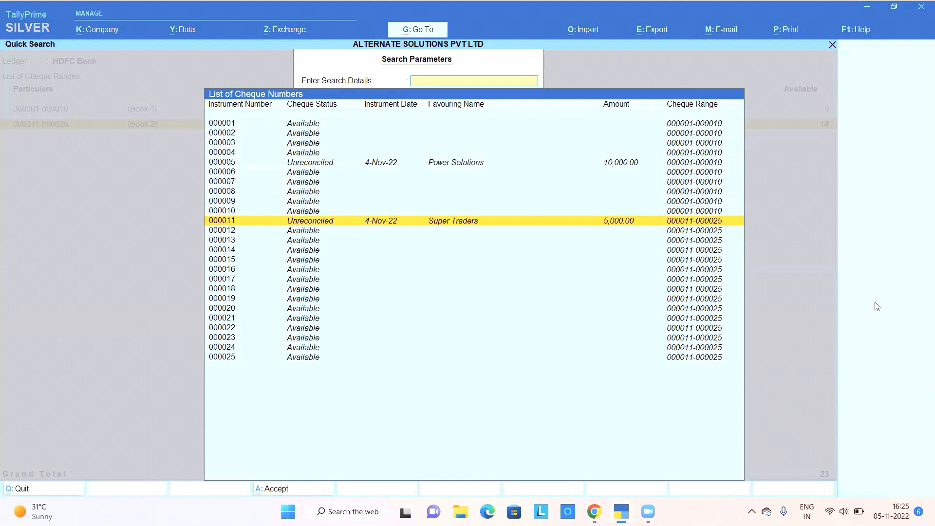
{"action": "key", "text": "Up"}
{"action": "key", "text": "Down"}
{"action": "key", "text": "Home"}
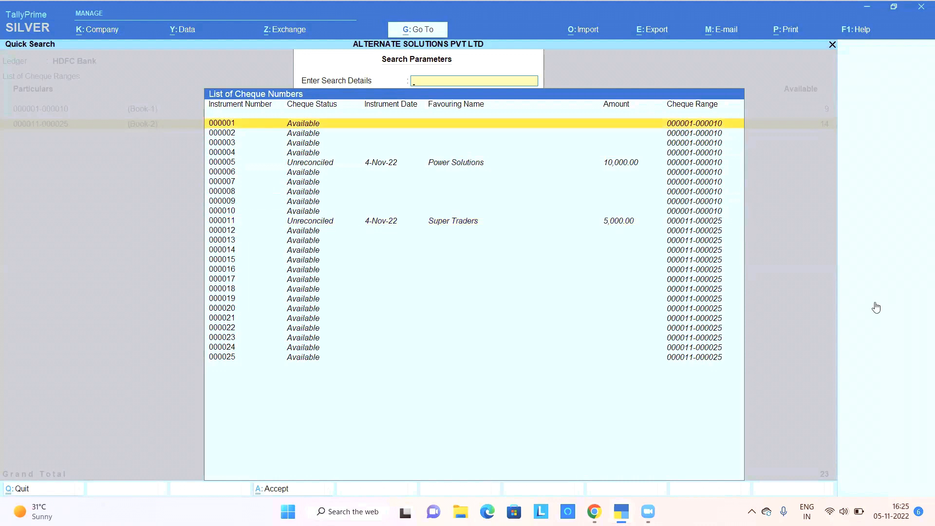
{"action": "key", "text": "Escape"}
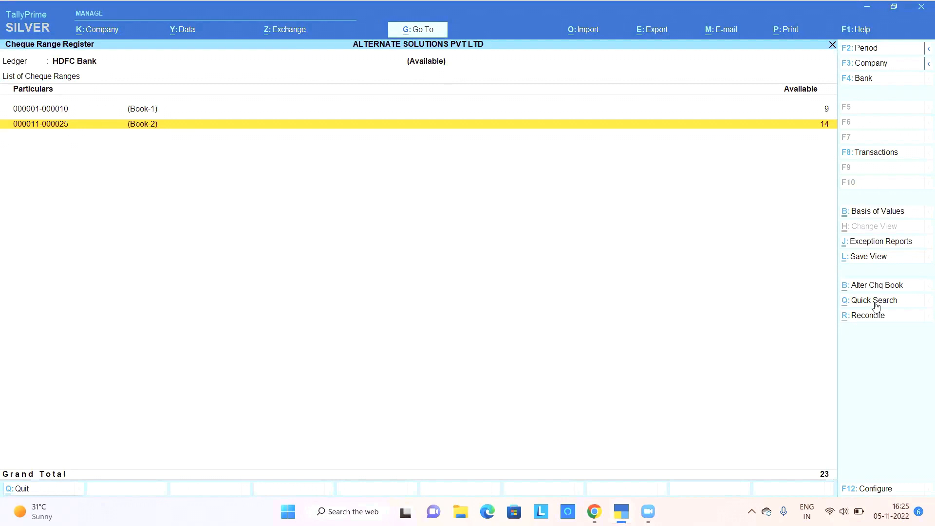
{"action": "key", "text": "Escape"}
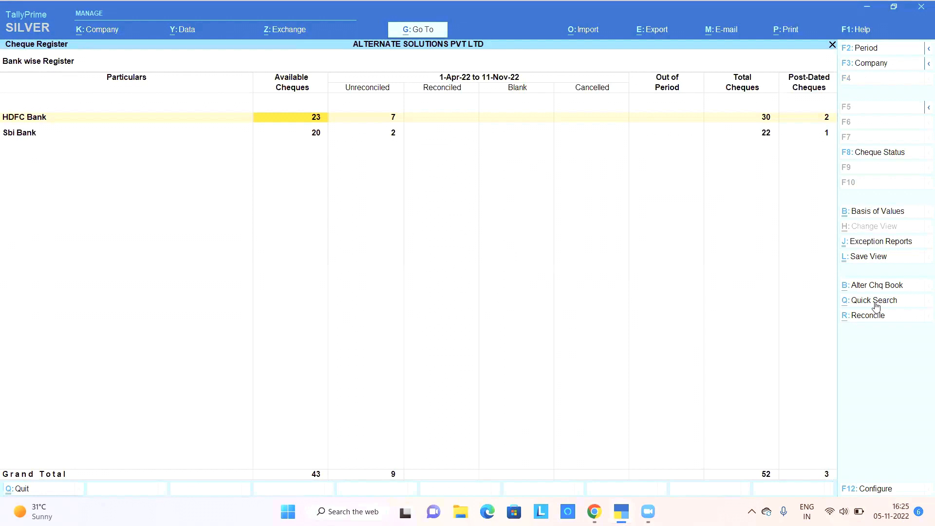
Drill down into HDFC Bank's unreconciled cheques in Book-1, select cheque 000005, and return to the cheque ranges
{"action": "key", "text": "Right"}
{"action": "key", "text": "Return"}
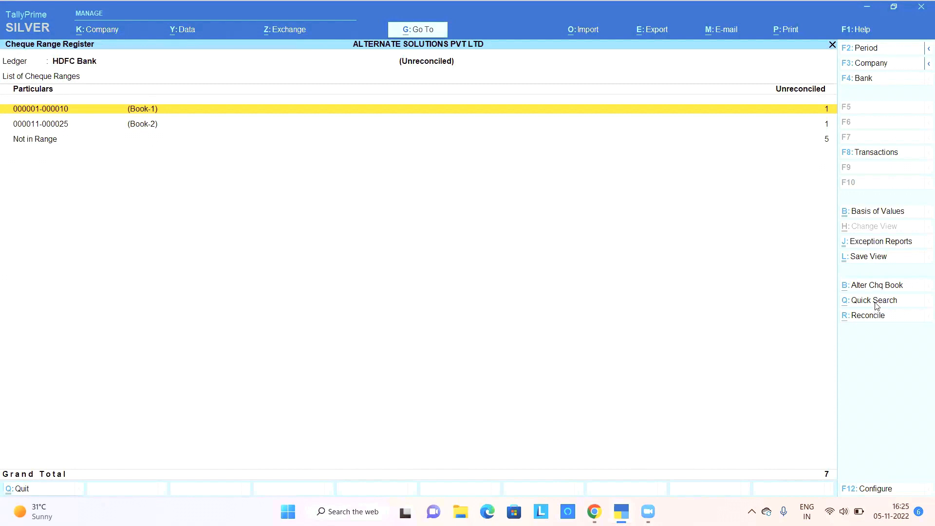
{"action": "key", "text": "Return"}
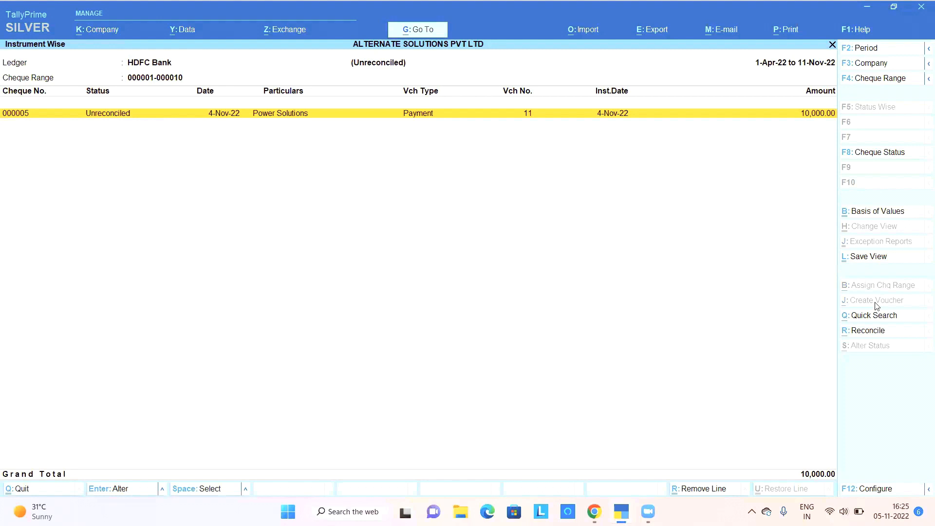
{"action": "key", "text": "space"}
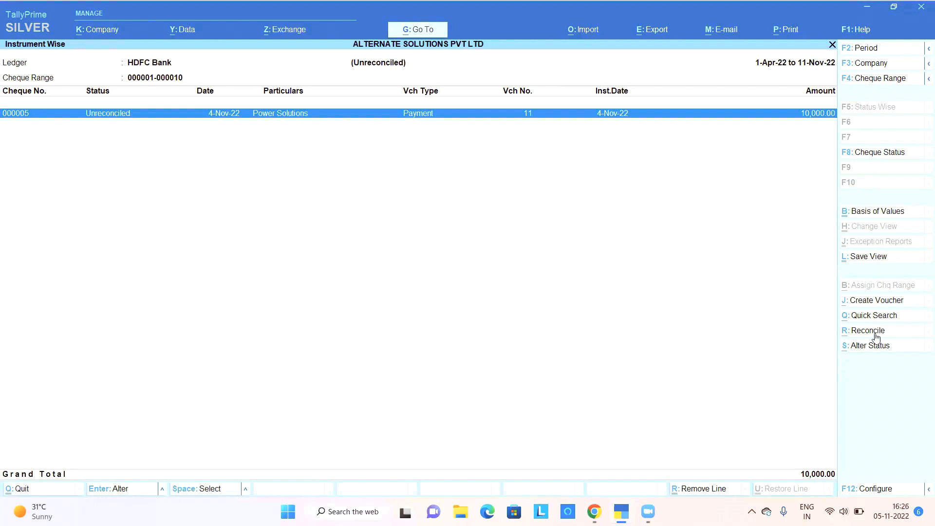
{"action": "key", "text": "Escape"}
View HDFC Bank's unreconciled cheques that are Not in Range and return to the bank-wise register
{"action": "key", "text": "Down"}
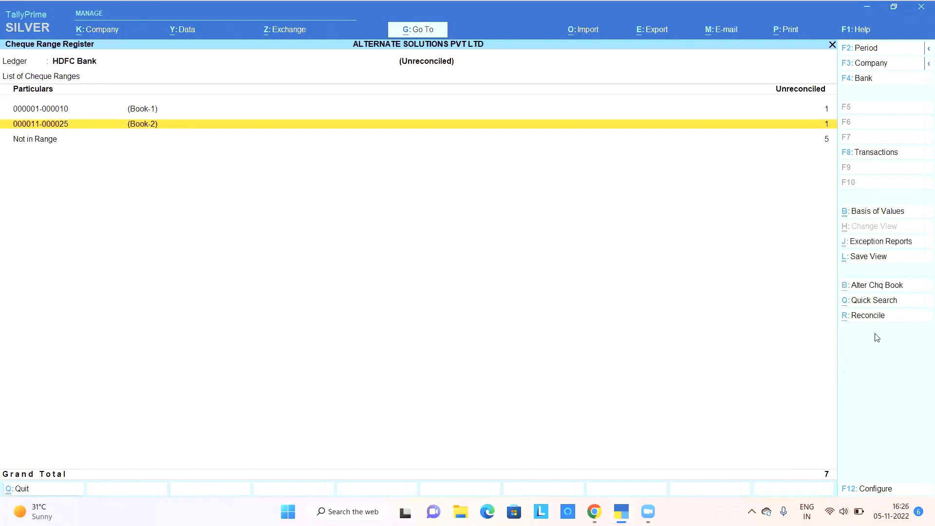
{"action": "key", "text": "Down"}
{"action": "key", "text": "Return"}
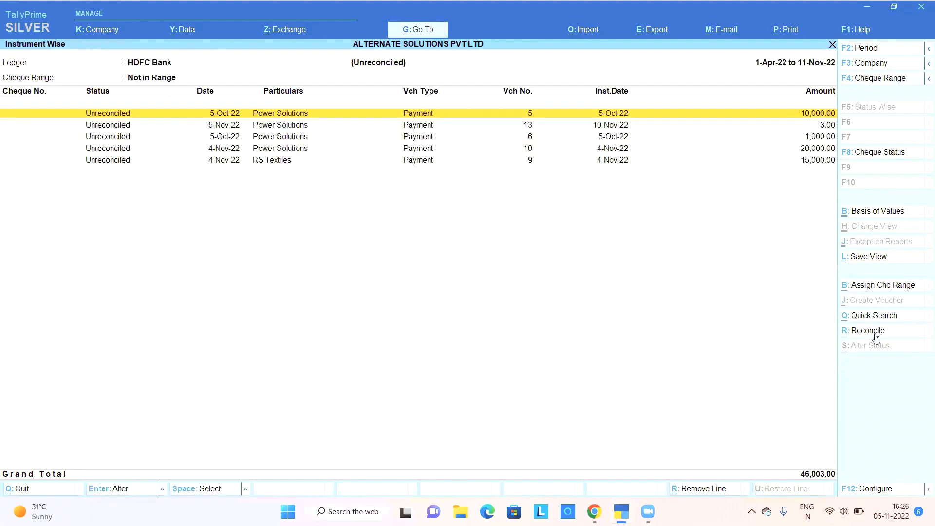
{"action": "key", "text": "Escape"}
{"action": "key", "text": "Escape"}
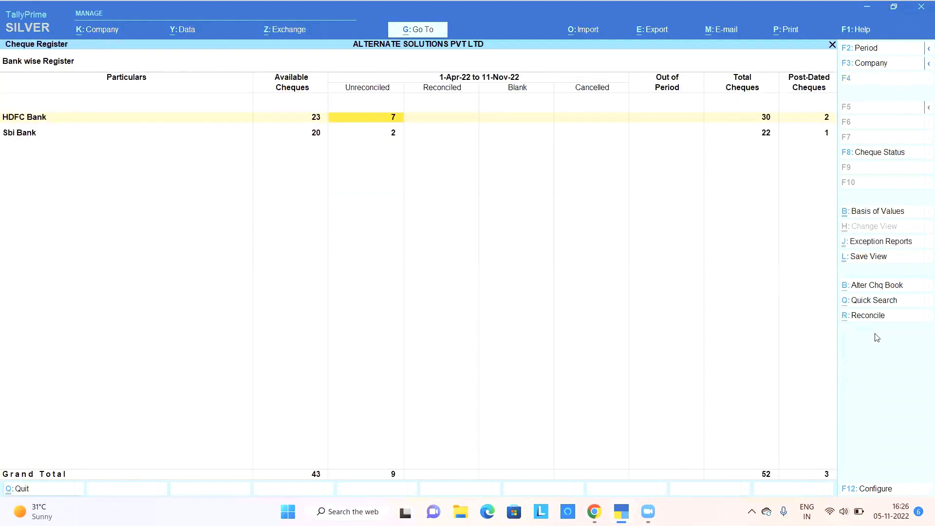
View Sbi Bank's available and unreconciled cheque ranges, and leave the Cheque Register
{"action": "key", "text": "Down"}
{"action": "key", "text": "Left"}
{"action": "key", "text": "Return"}
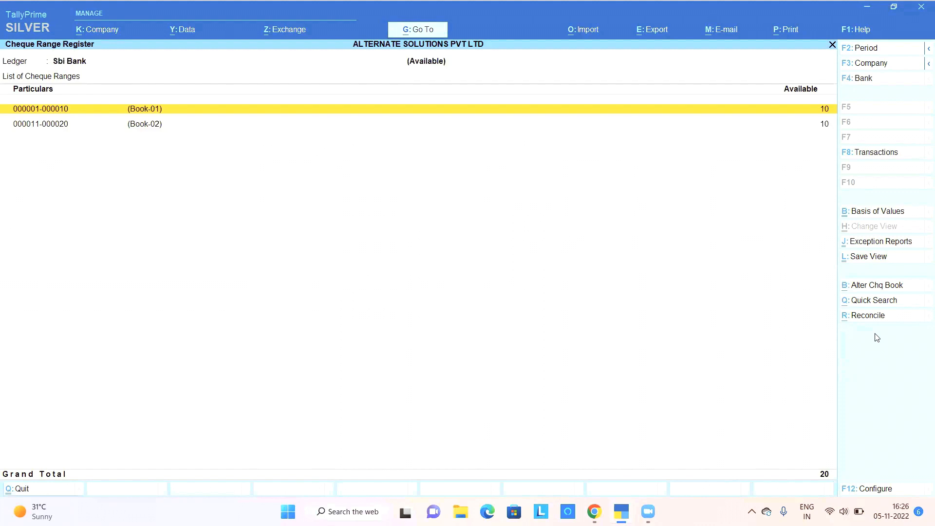
{"action": "key", "text": "Escape"}
{"action": "key", "text": "Right"}
{"action": "key", "text": "Return"}
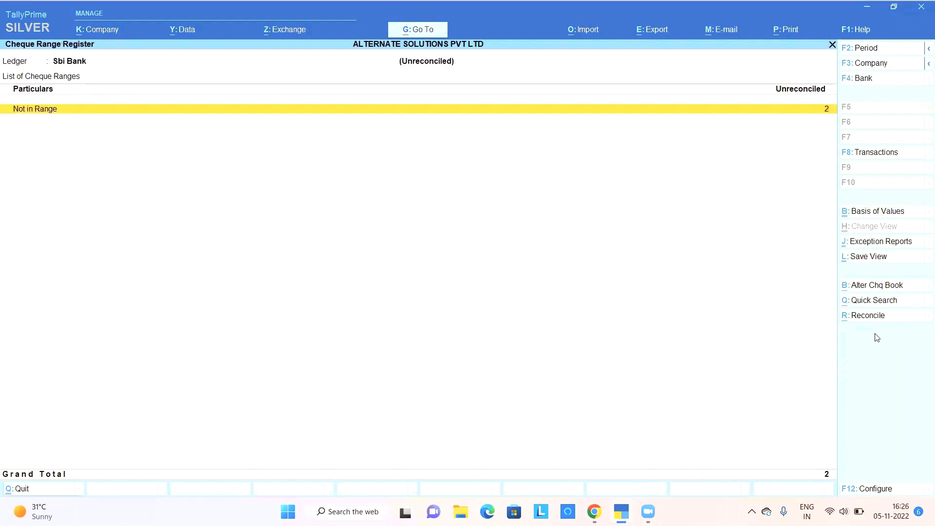
{"action": "key", "text": "Escape"}
{"action": "key", "text": "Escape"}
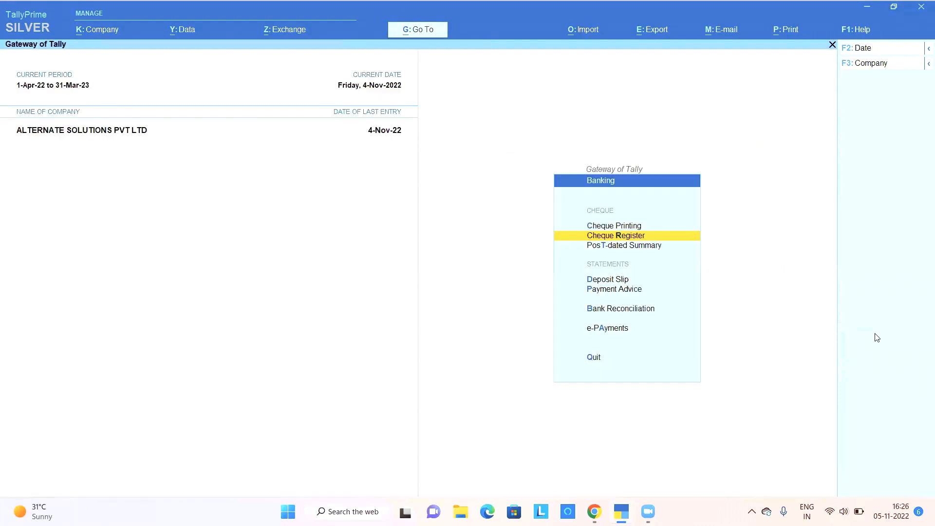
Open HDFC Bank's pending cheques in the Cheque Printing report
{"action": "key", "text": "Escape"}
{"action": "key", "text": "Escape"}
{"action": "key", "text": "Escape"}
{"action": "key", "text": "Down"}
{"action": "key", "text": "Down"}
{"action": "key", "text": "Down"}
{"action": "key", "text": "Down"}
{"action": "key", "text": "Down"}
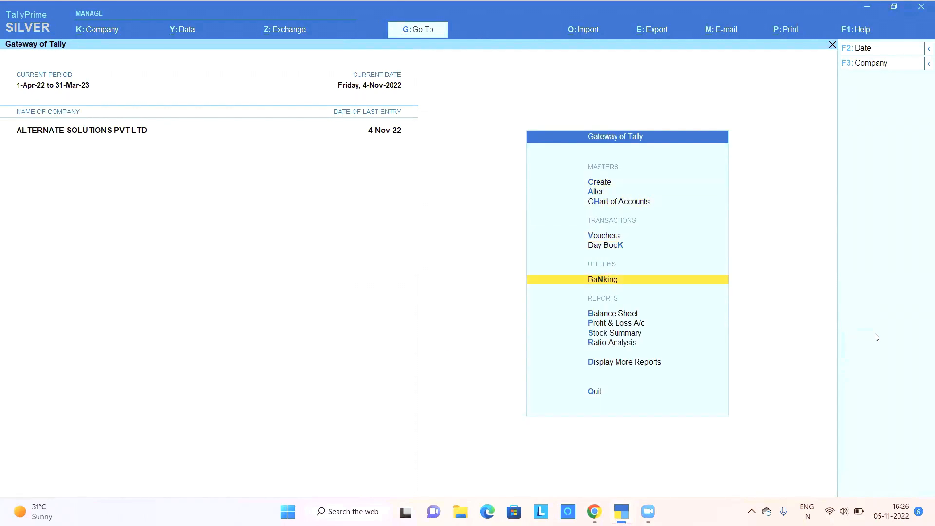
{"action": "key", "text": "Return"}
{"action": "key", "text": "Down"}
{"action": "key", "text": "Up"}
{"action": "key", "text": "Escape"}
{"action": "key", "text": "Return"}
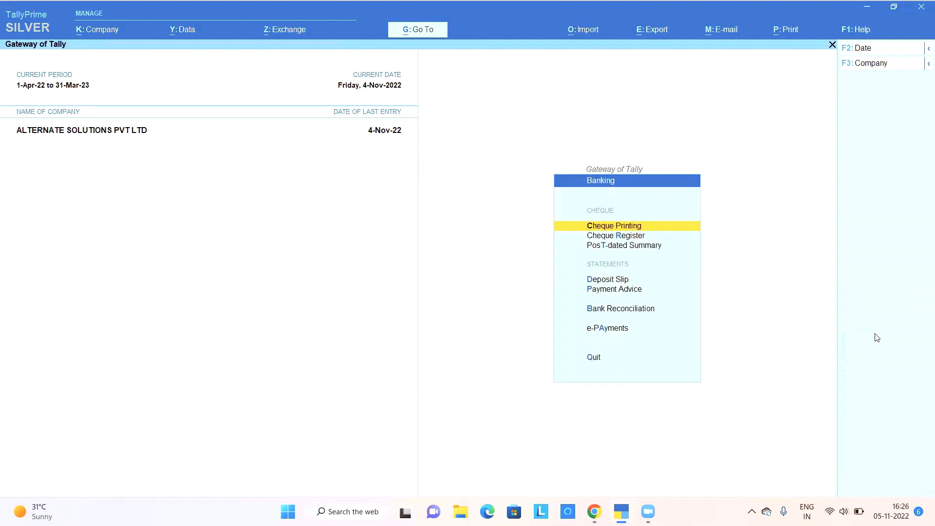
{"action": "key", "text": "Return"}
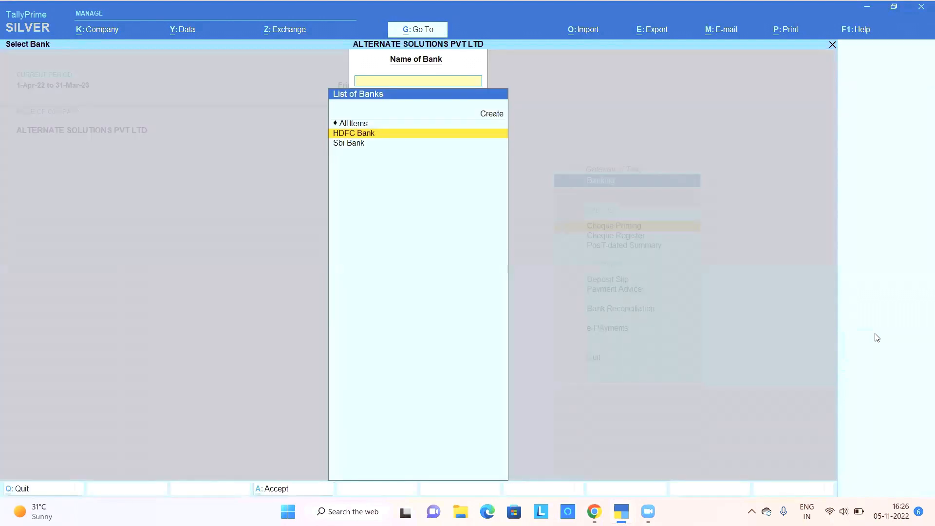
{"action": "key", "text": "Return"}
Browse the pending cheques, selecting and deselecting cheques 000005 and 000011
{"action": "key", "text": "Down"}
{"action": "key", "text": "Down"}
{"action": "key", "text": "Down"}
{"action": "key", "text": "Down"}
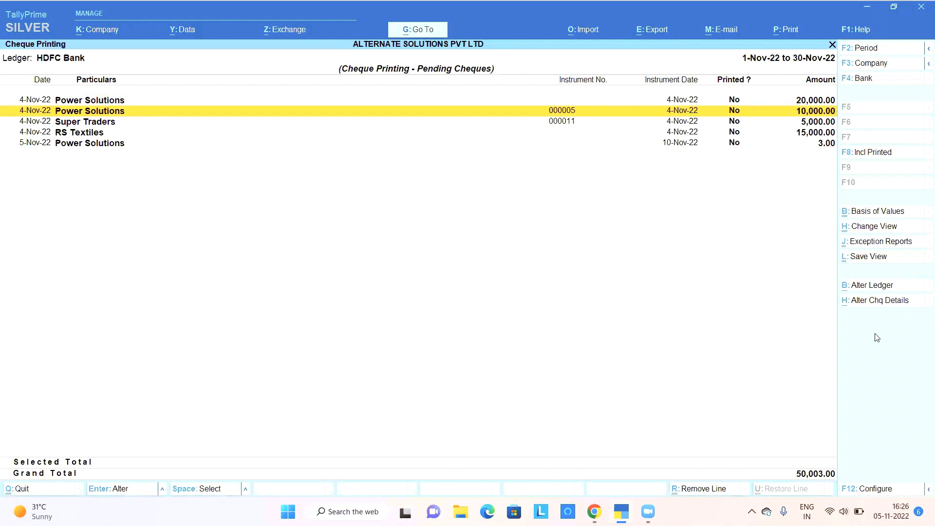
{"action": "key", "text": "Up"}
{"action": "key", "text": "Up"}
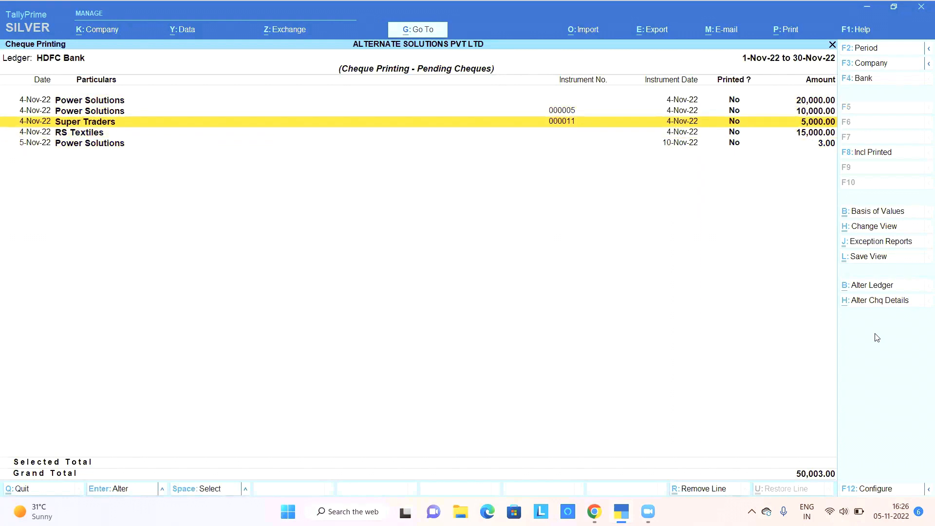
{"action": "key", "text": "Up"}
{"action": "key", "text": "space"}
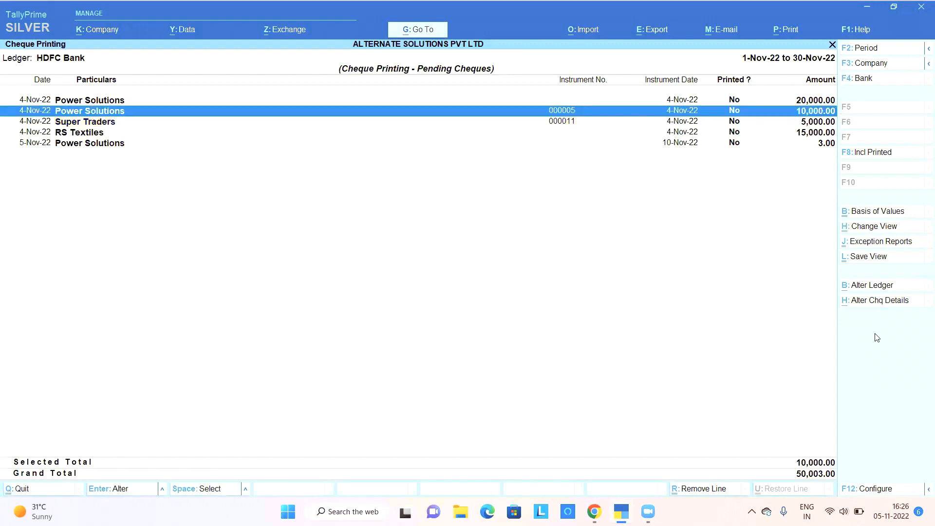
{"action": "key", "text": "Down"}
{"action": "key", "text": "space"}
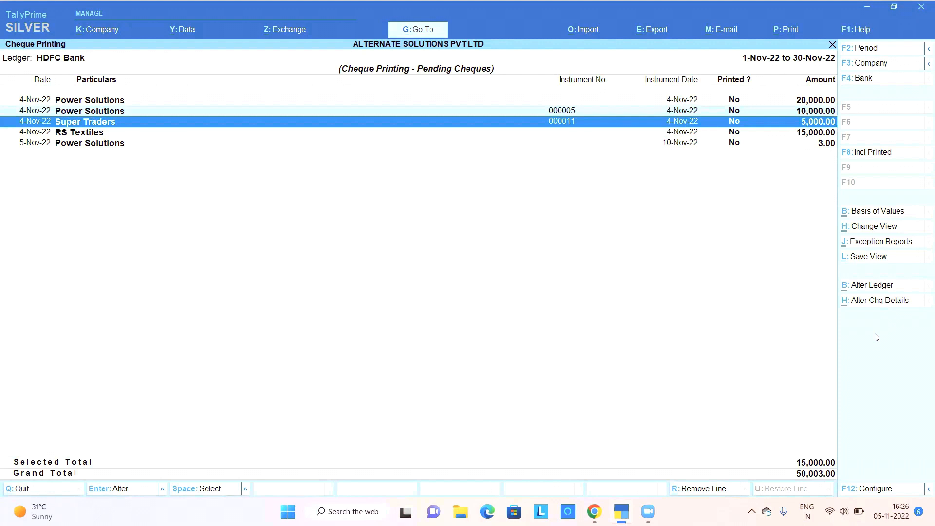
{"action": "key", "text": "space"}
{"action": "key", "text": "Up"}
{"action": "key", "text": "space"}
Open the payment voucher behind cheque 000005, quit it without changes, and return to the Gateway of Tally
{"action": "key", "text": "Return"}
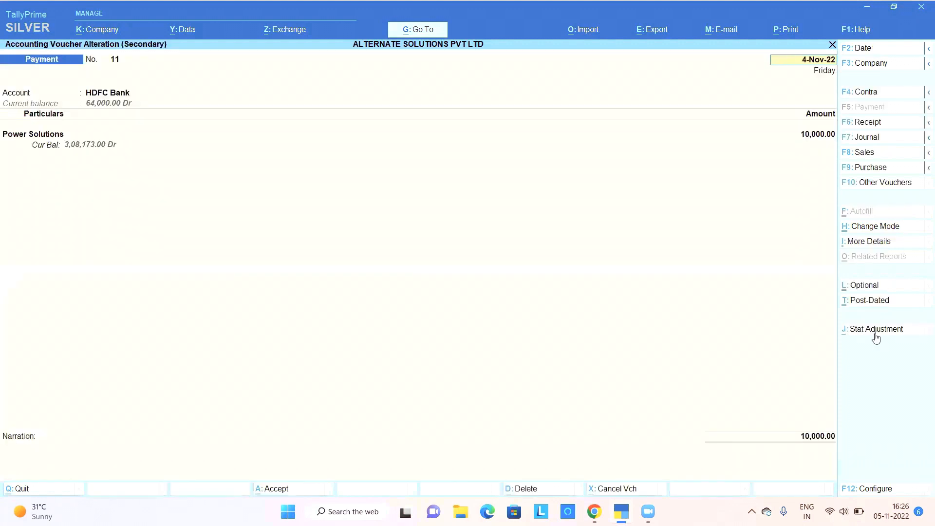
{"action": "key", "text": "Escape"}
{"action": "key", "text": "y"}
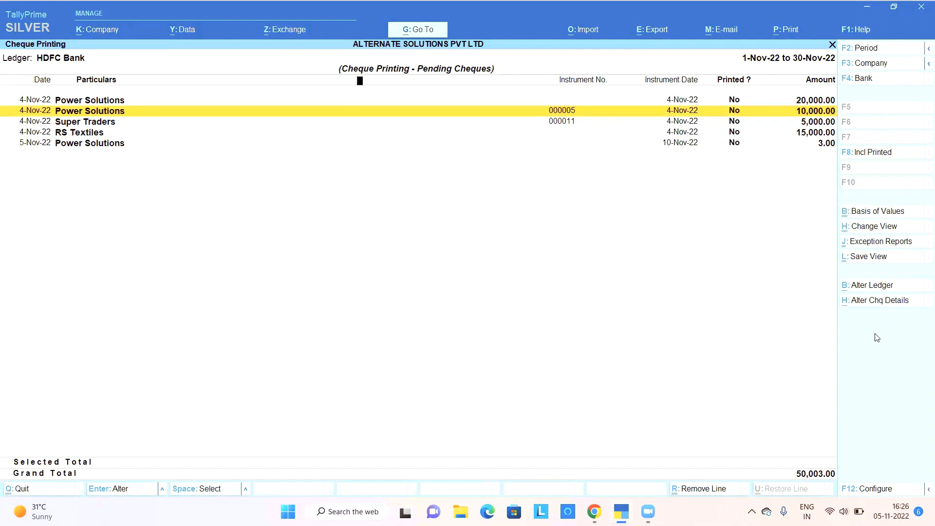
{"action": "key", "text": "Escape"}
{"action": "key", "text": "Escape"}
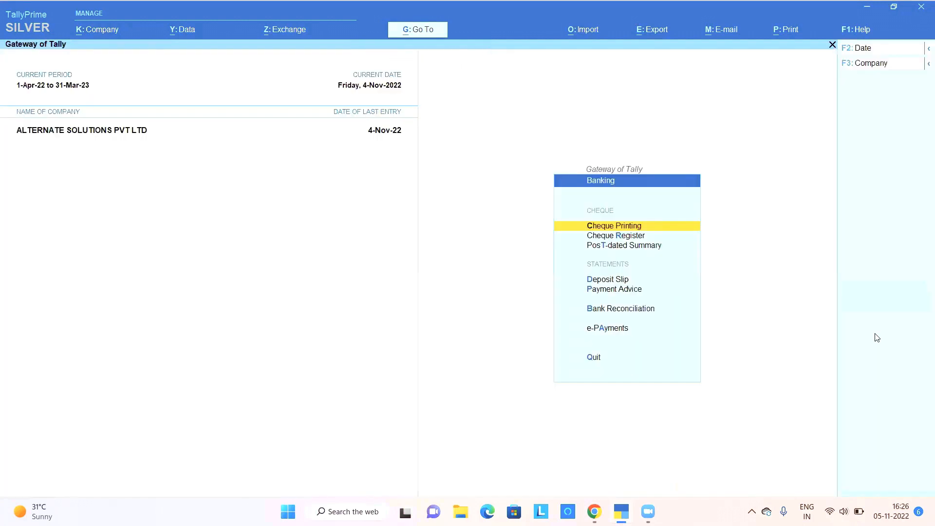
{"action": "key", "text": "Escape"}
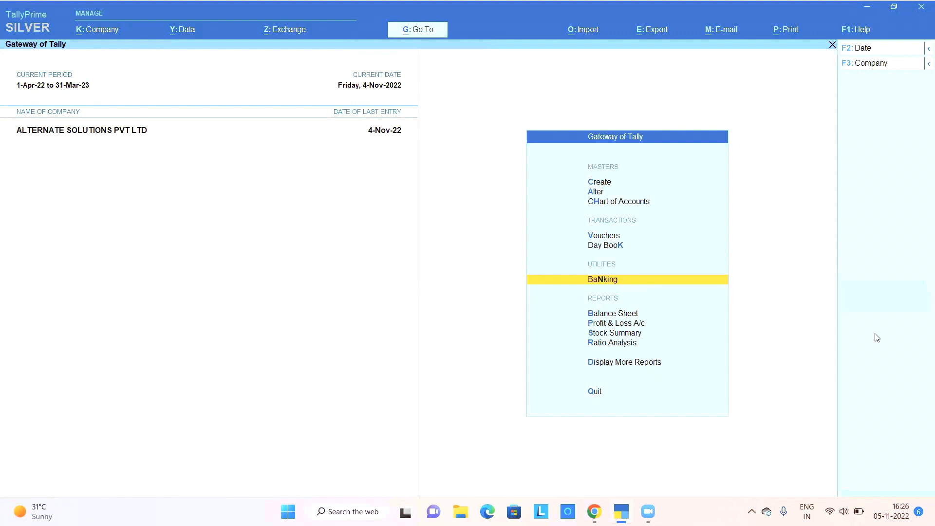
{"action": "key", "text": "Escape"}
{"action": "key", "text": "n"}
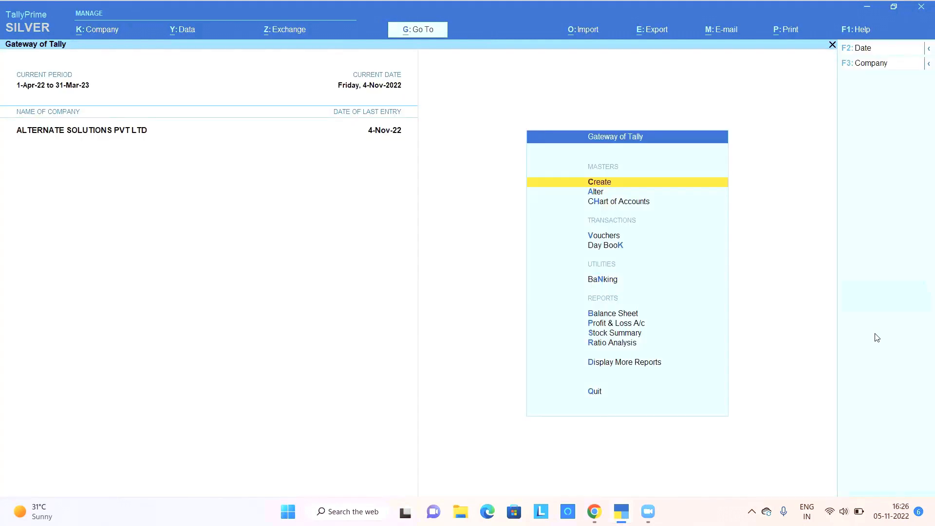
{"action": "key", "text": "Down"}
{"action": "key", "text": "Down"}
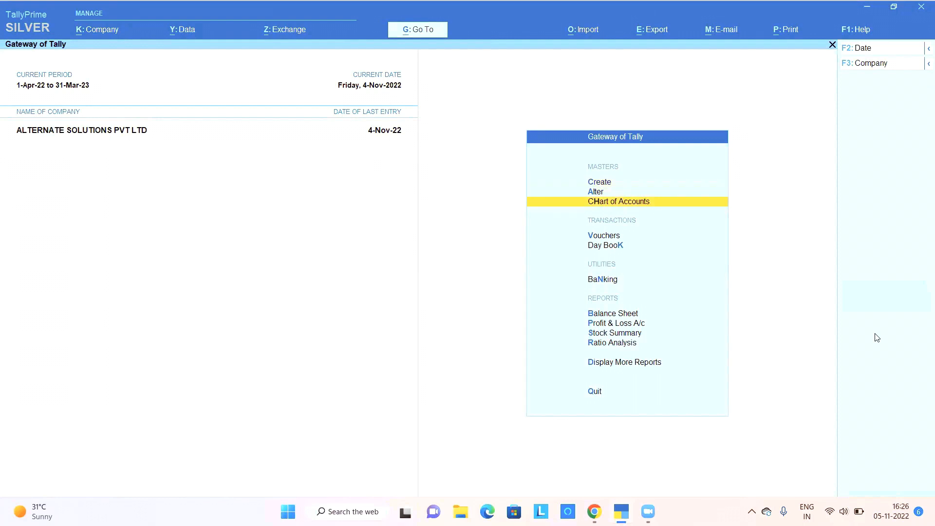
{"action": "key", "text": "Up"}
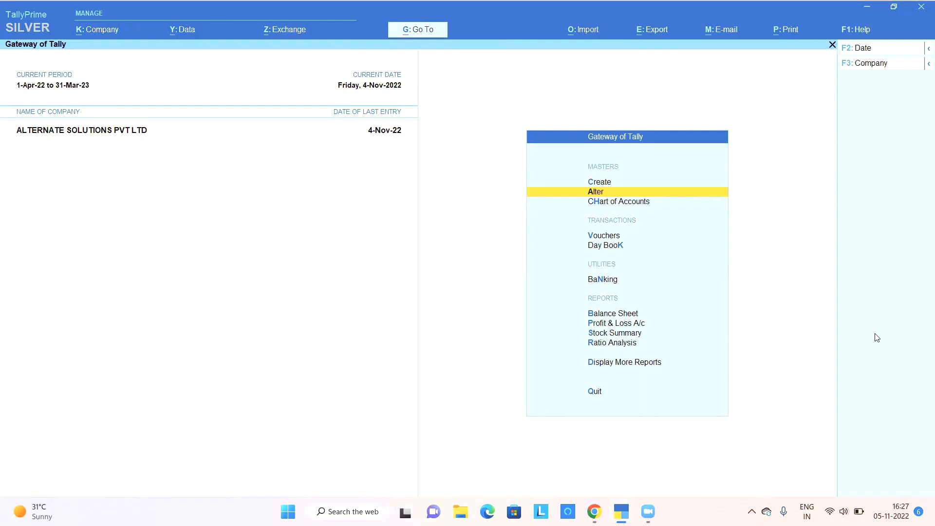
Start a post-dated payment voucher dated 10-11-2022 with HDFC Bank as the account
{"action": "key", "text": "v"}
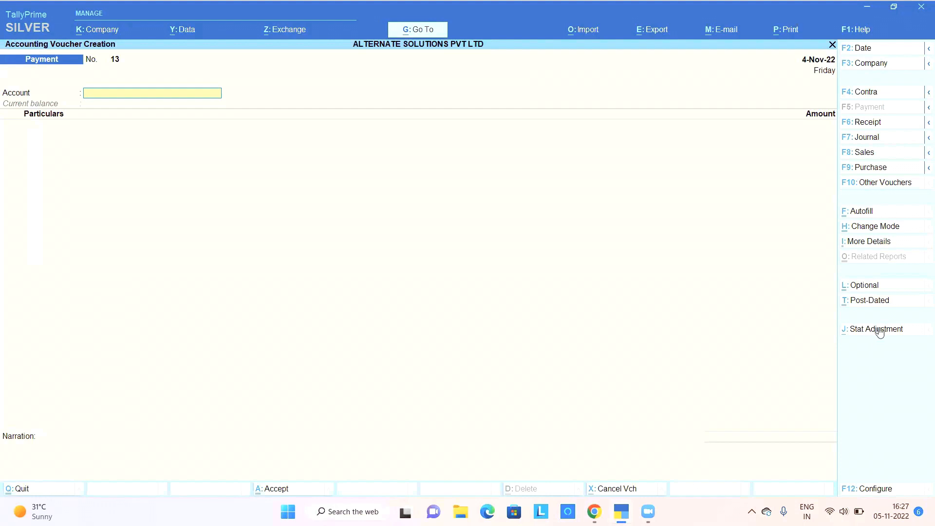
{"action": "left_click", "coordinate": [869, 300]}
{"action": "key", "text": "F2"}
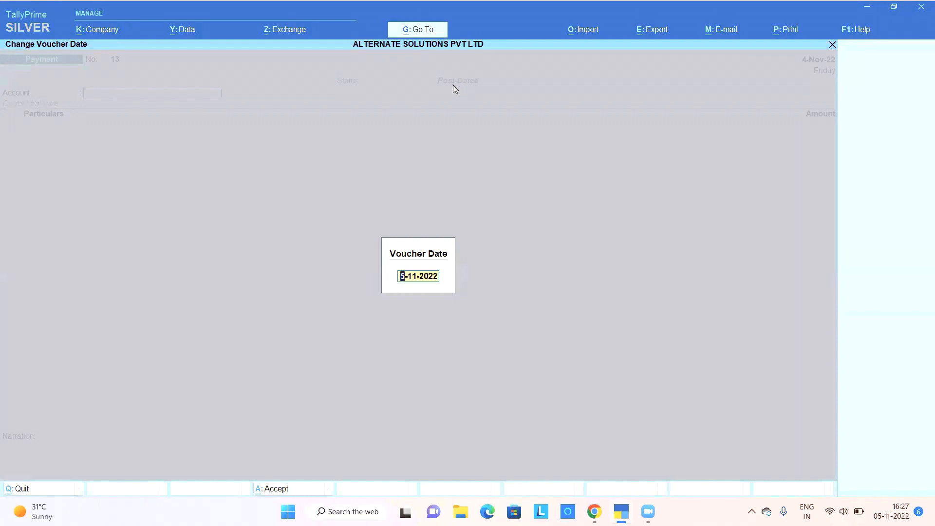
{"action": "type", "text": "10-11"}
{"action": "key", "text": "Return"}
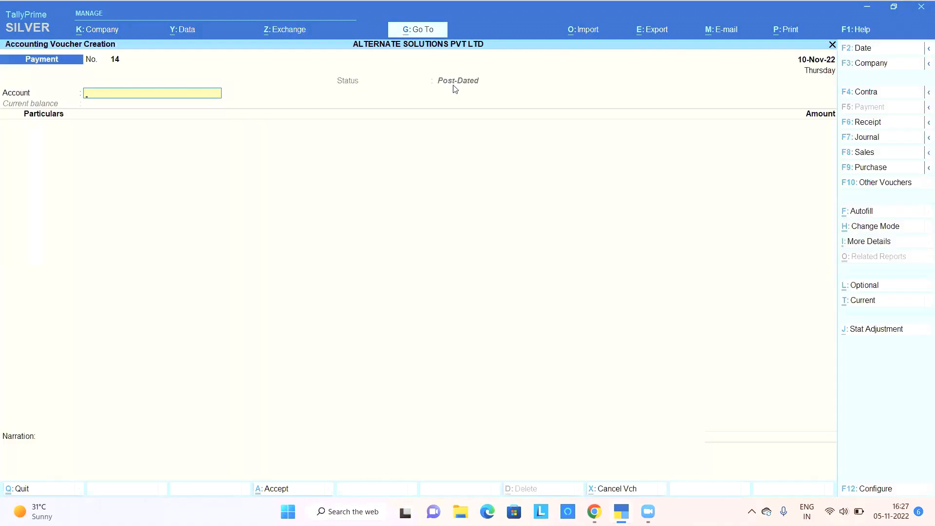
{"action": "key", "text": "Down"}
{"action": "key", "text": "Down"}
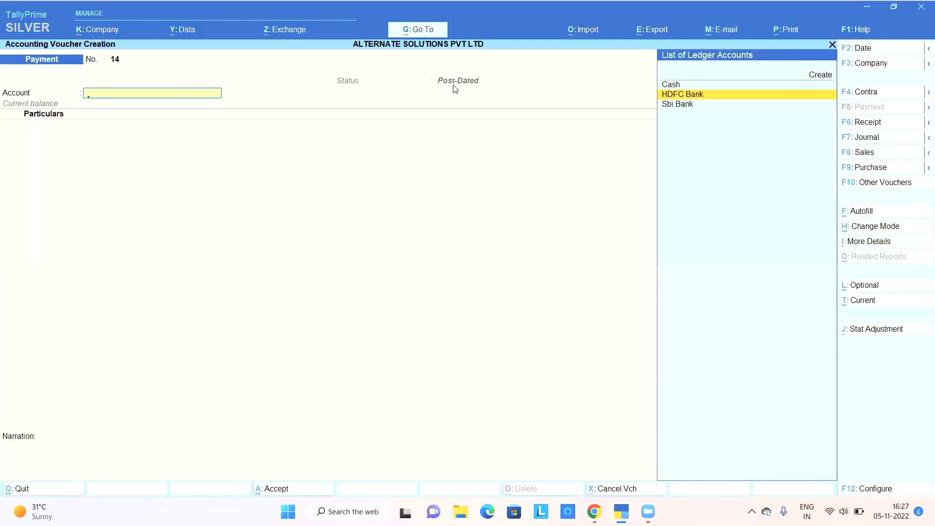
{"action": "key", "text": "Return"}
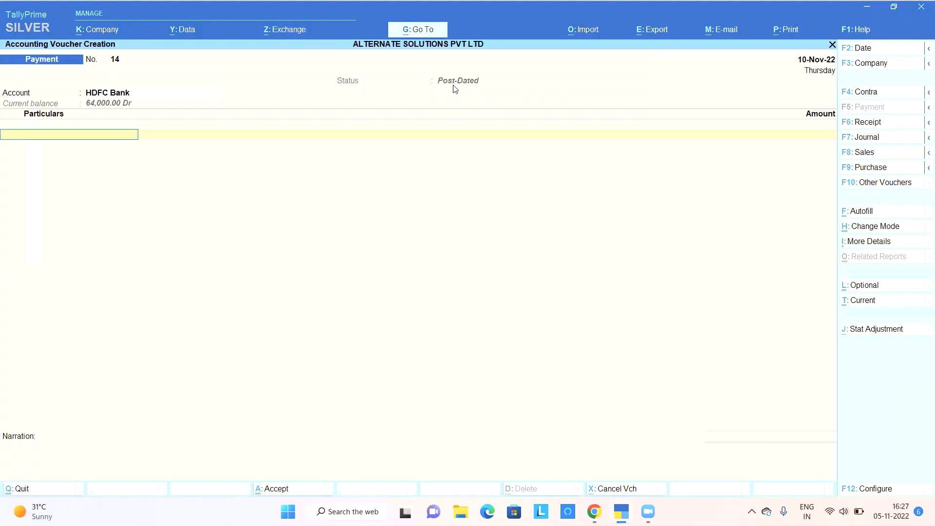
Add RS Textiles to the payment voucher with an amount of 20,000 and end the ledger entries
{"action": "key", "text": "Down"}
{"action": "key", "text": "Down"}
{"action": "key", "text": "Down"}
{"action": "key", "text": "Down"}
{"action": "key", "text": "Down"}
{"action": "key", "text": "Down"}
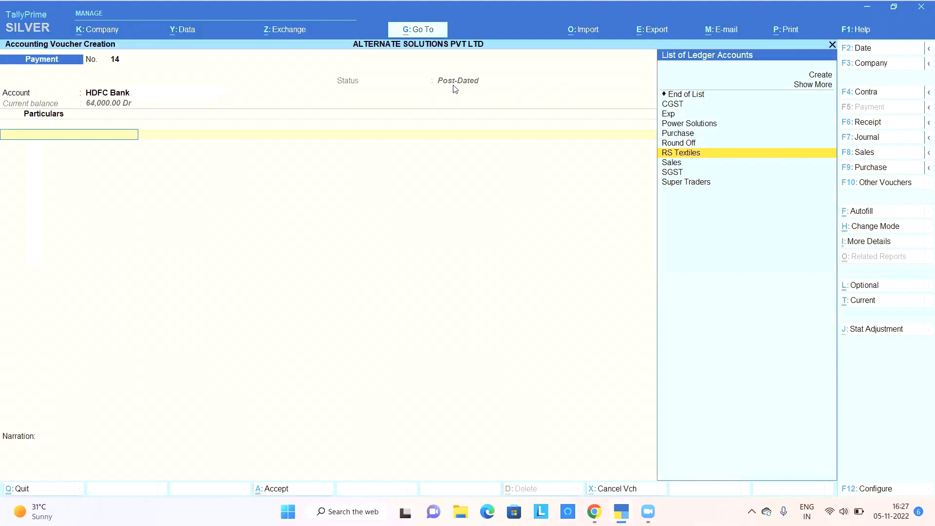
{"action": "key", "text": "Return"}
{"action": "type", "text": "20002"}
{"action": "key", "text": "BackSpace"}
{"action": "type", "text": "0"}
{"action": "key", "text": "Return"}
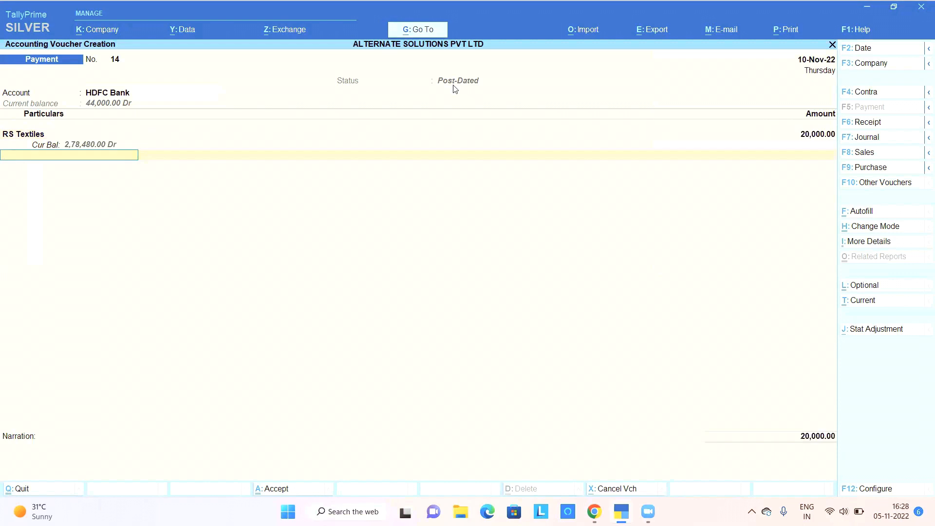
{"action": "key", "text": "Return"}
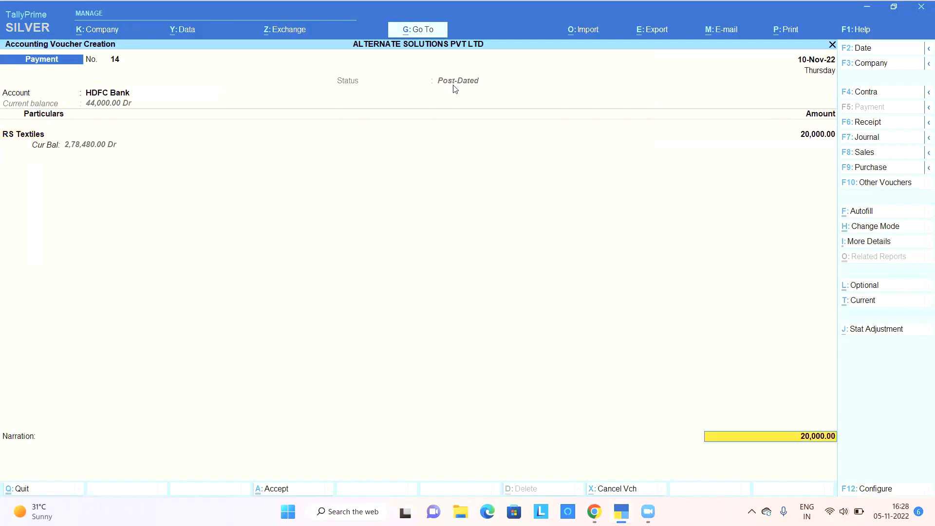
{"action": "key", "text": "Return"}
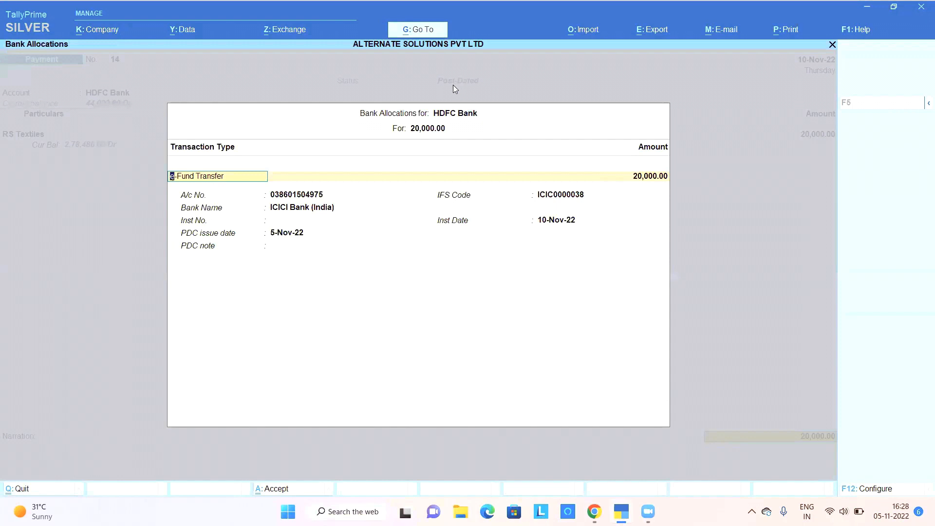
{"action": "key", "text": "BackSpace"}
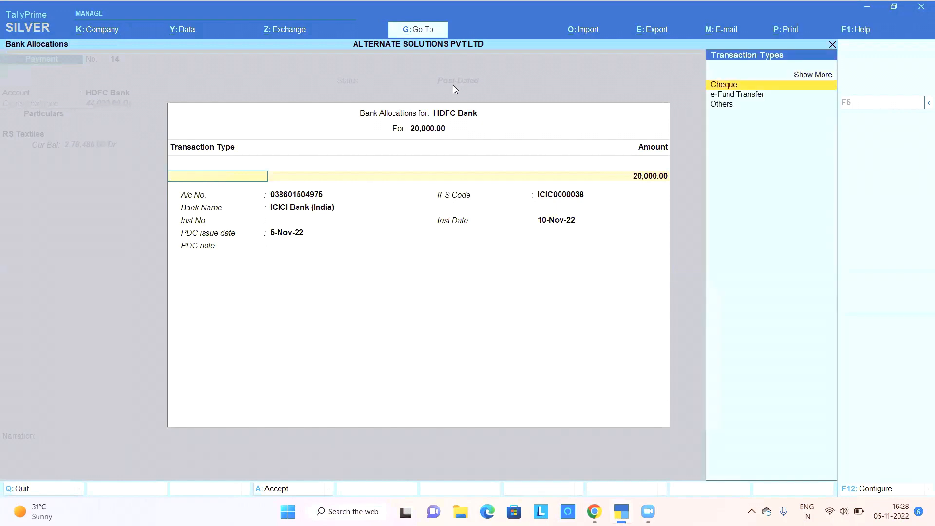
{"action": "key", "text": "Return"}
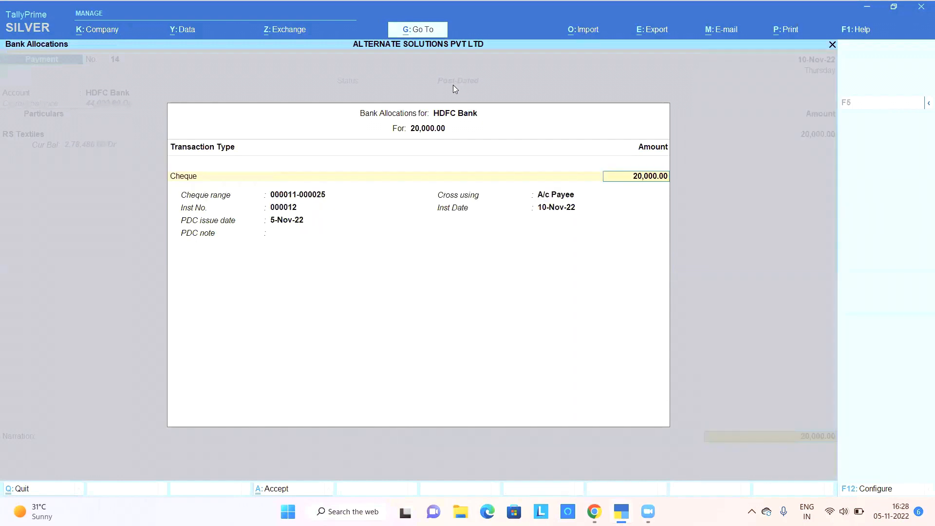
{"action": "key", "text": "Return"}
{"action": "key", "text": "Return"}
{"action": "key", "text": "BackSpace"}
{"action": "key", "text": "BackSpace"}
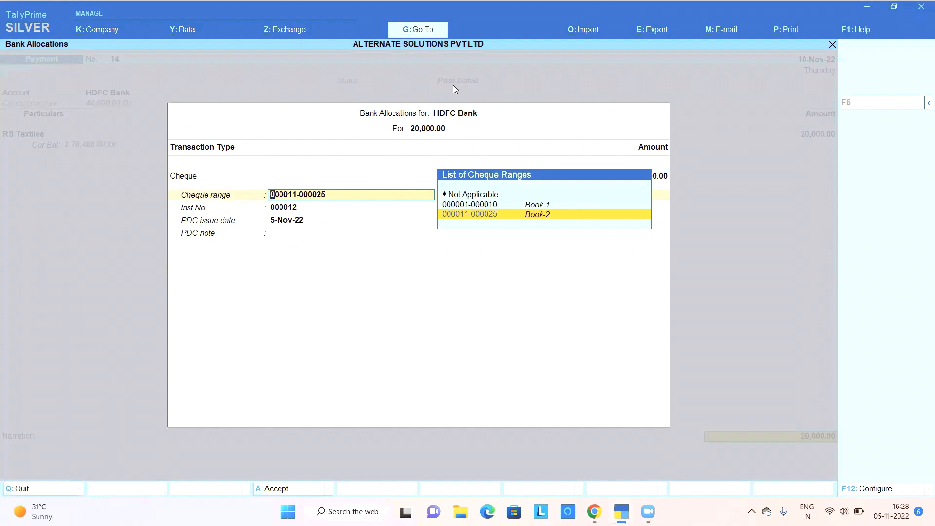
{"action": "key", "text": "Up"}
{"action": "key", "text": "Return"}
{"action": "key", "text": "Return"}
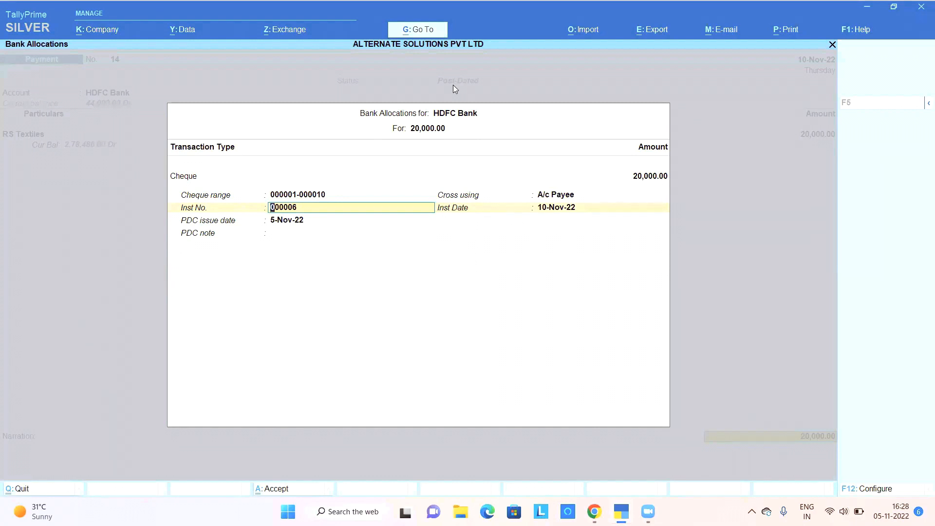
Accept cheque 000006 dated 10-Nov-22 with PDC issue date 5-Nov-22 and a blank note, and save the payment voucher
{"action": "key", "text": "Return"}
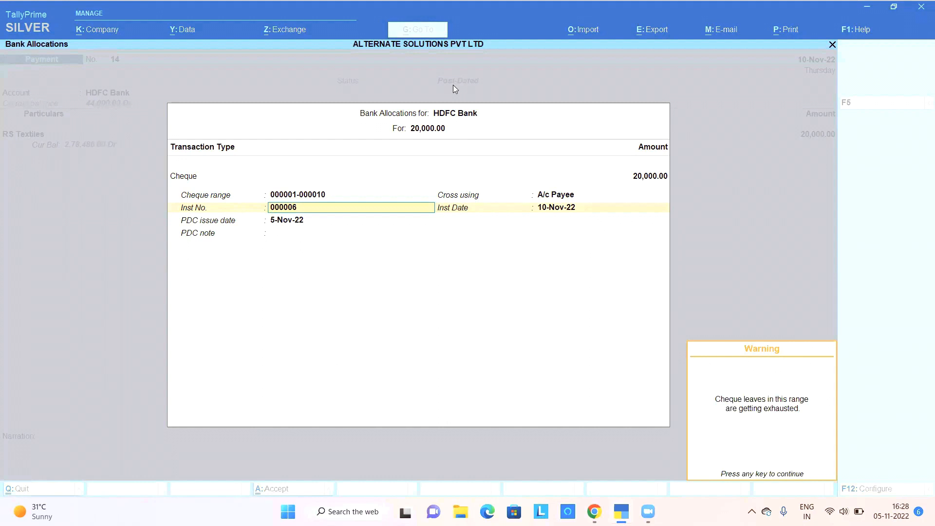
{"action": "key", "text": "Return"}
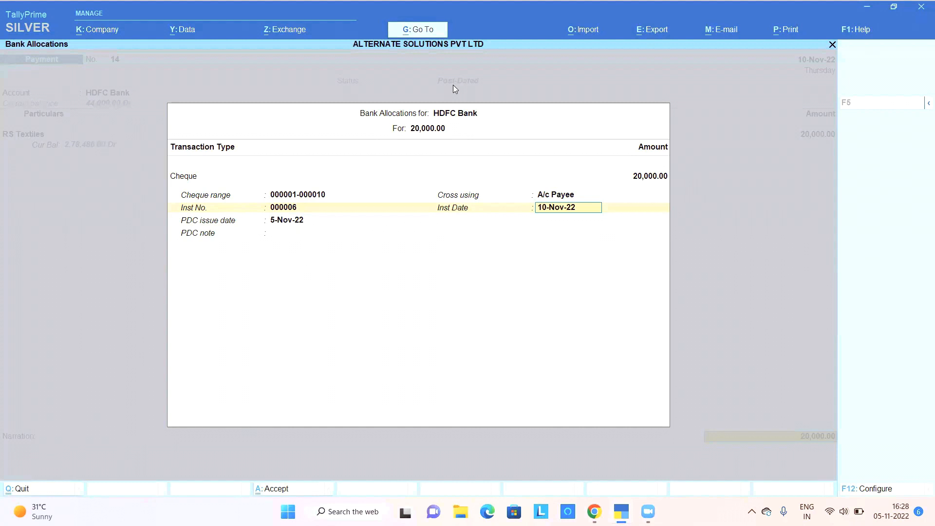
{"action": "key", "text": "Return"}
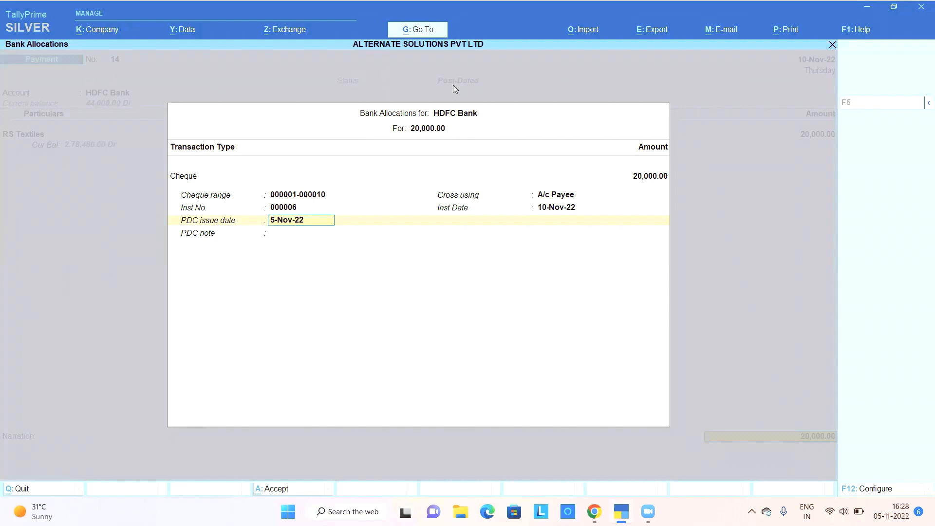
{"action": "key", "text": "Return"}
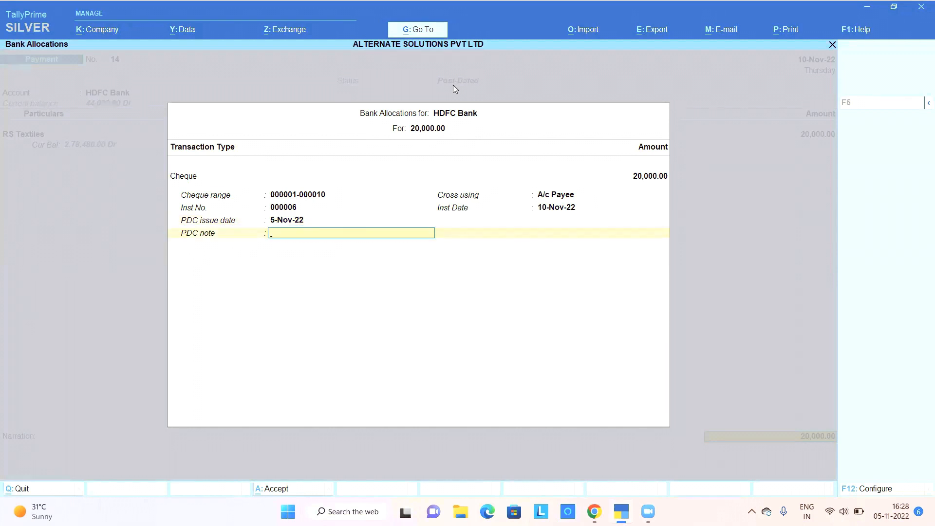
{"action": "key", "text": "Return"}
{"action": "key", "text": "BackSpace"}
{"action": "key", "text": "Return"}
{"action": "key", "text": "Return"}
{"action": "key", "text": "Return"}
{"action": "key", "text": "Return"}
{"action": "key", "text": "Return"}
{"action": "key", "text": "Return"}
{"action": "key", "text": "Return"}
{"action": "key", "text": "Return"}
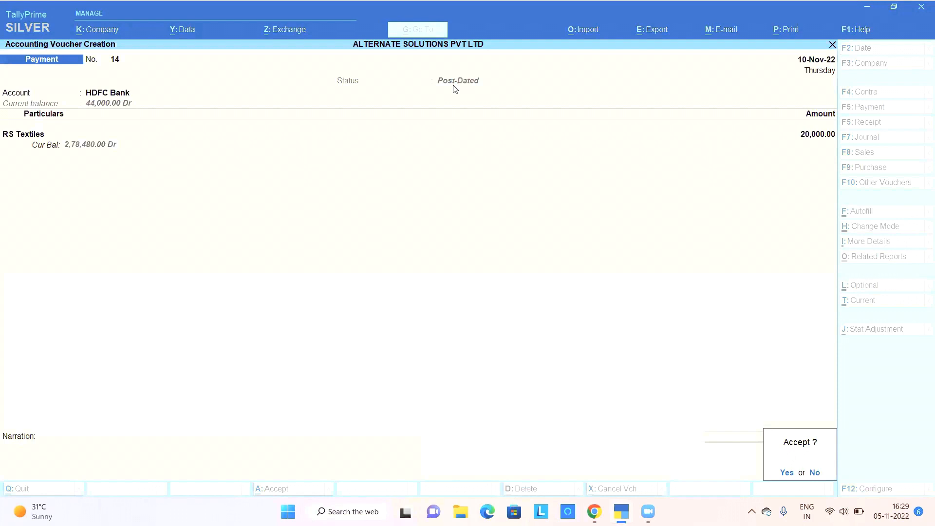
{"action": "key", "text": "Return"}
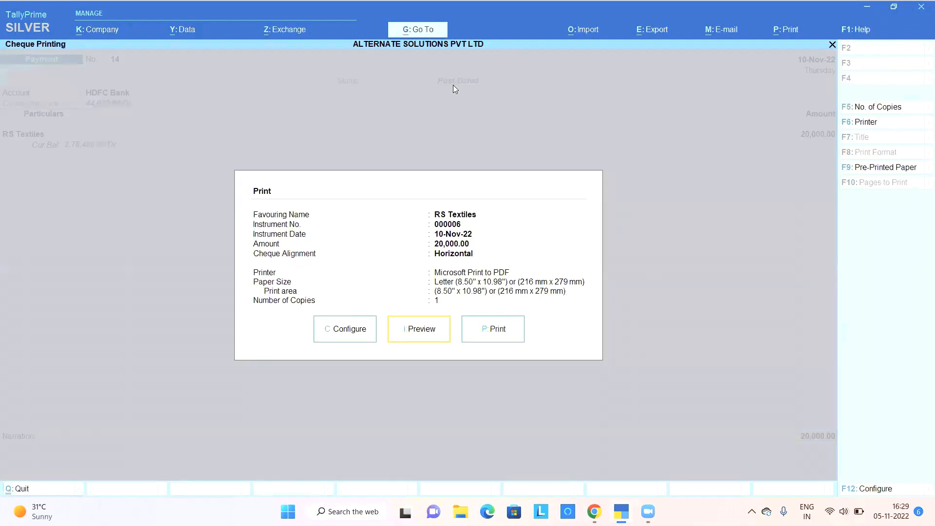
Dismiss cheque printing, quit voucher entry, and open the Banking options from the Gateway of Tally
{"action": "key", "text": "Escape"}
{"action": "key", "text": "Escape"}
{"action": "key", "text": "Return"}
{"action": "key", "text": "Up"}
{"action": "key", "text": "Up"}
{"action": "key", "text": "Up"}
{"action": "key", "text": "Down"}
{"action": "key", "text": "Down"}
{"action": "key", "text": "Down"}
{"action": "key", "text": "Down"}
{"action": "key", "text": "Down"}
{"action": "key", "text": "Down"}
{"action": "key", "text": "Up"}
{"action": "key", "text": "Return"}
Open the Post-dated Summary report for HDFC Bank
{"action": "key", "text": "Down"}
{"action": "key", "text": "Down"}
{"action": "key", "text": "Down"}
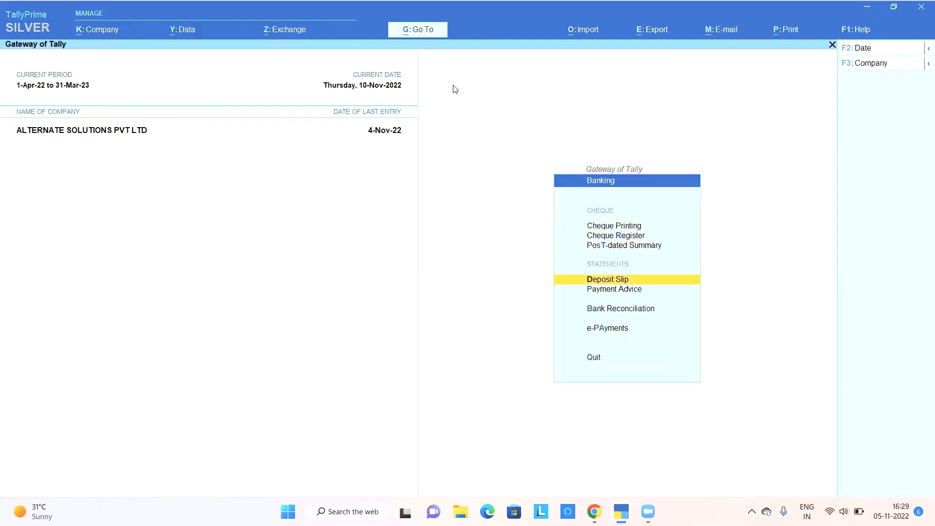
{"action": "key", "text": "Down"}
{"action": "key", "text": "Down"}
{"action": "key", "text": "Up"}
{"action": "key", "text": "Up"}
{"action": "key", "text": "Up"}
{"action": "key", "text": "Up"}
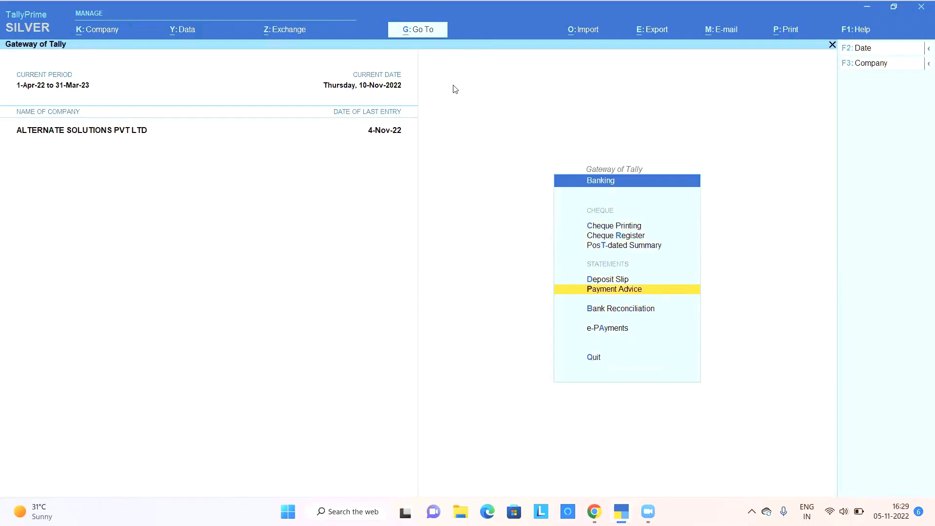
{"action": "key", "text": "Down"}
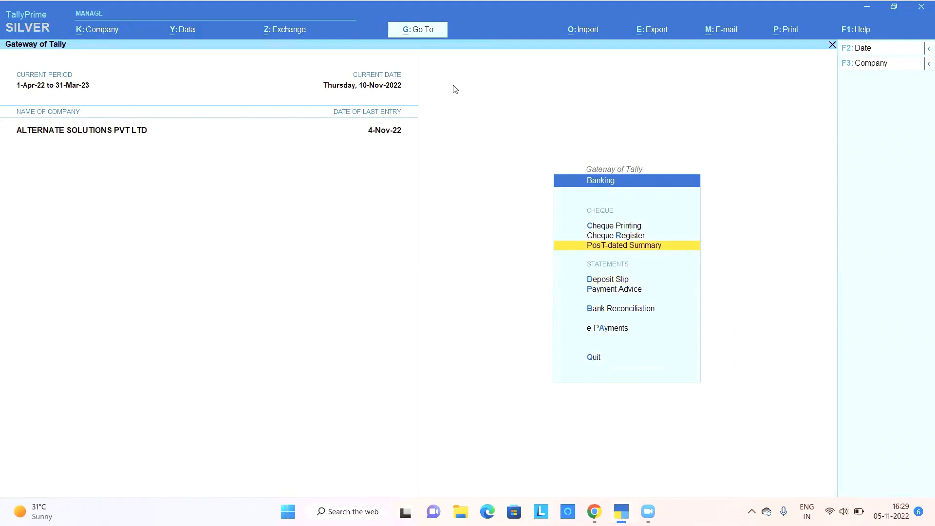
{"action": "key", "text": "Return"}
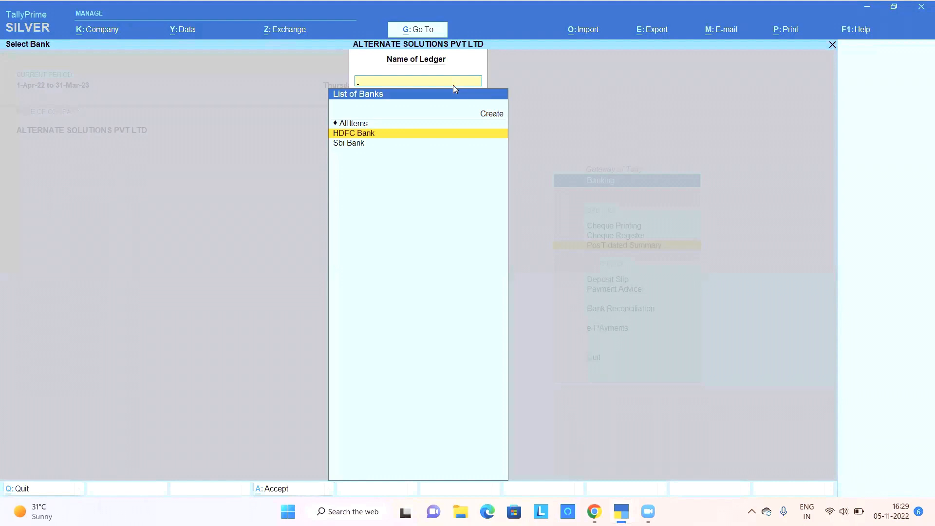
{"action": "key", "text": "Return"}
Examine November's received and issued post-dated totals, selecting and deselecting the month's row
{"action": "key", "text": "Right"}
{"action": "key", "text": "Right"}
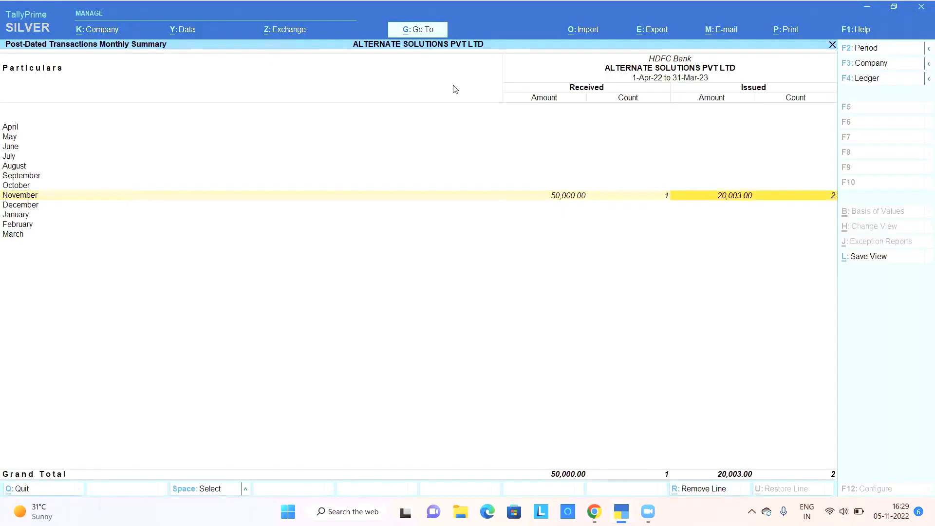
{"action": "key", "text": "space"}
{"action": "key", "text": "space"}
{"action": "key", "text": "Left"}
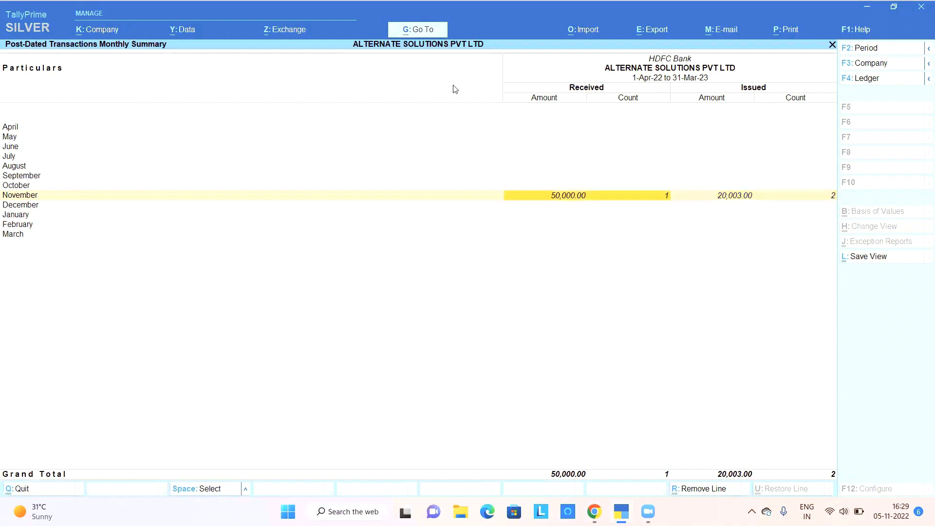
{"action": "key", "text": "space"}
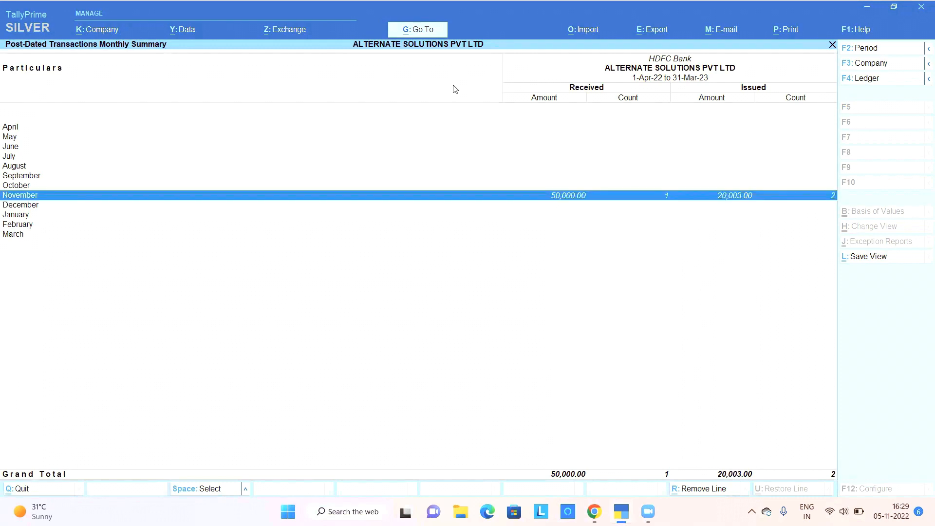
{"action": "key", "text": "space"}
{"action": "key", "text": "Right"}
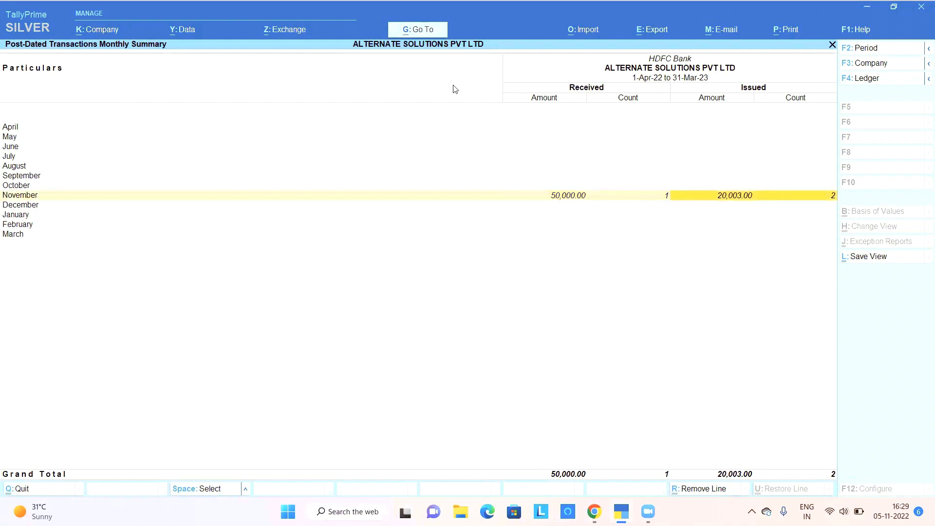
Open November's issued post-dated transactions and examine the Power Solutions and RS Textiles entries
{"action": "key", "text": "Return"}
{"action": "key", "text": "Down"}
{"action": "key", "text": "Up"}
{"action": "key", "text": "space"}
{"action": "key", "text": "space"}
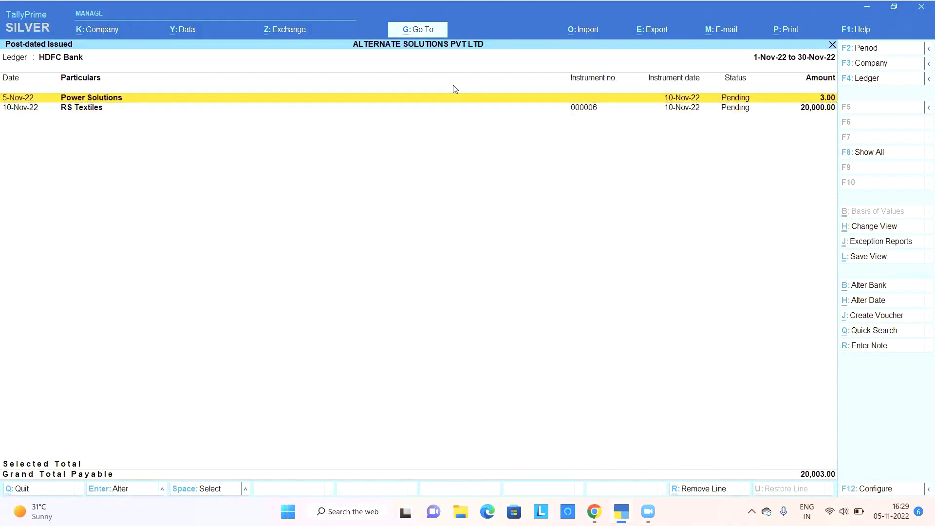
{"action": "key", "text": "space"}
{"action": "key", "text": "Down"}
{"action": "key", "text": "space"}
{"action": "key", "text": "Up"}
{"action": "key", "text": "space"}
{"action": "key", "text": "Down"}
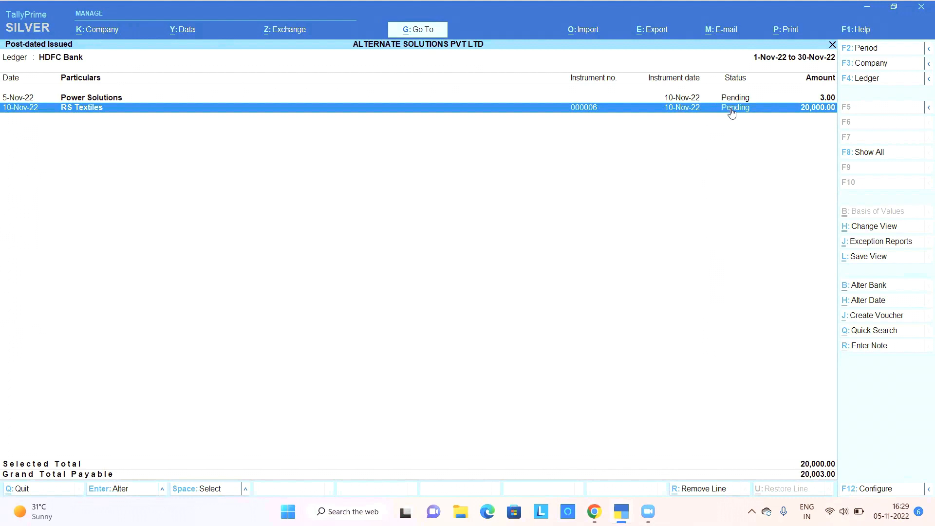
Open the RS Textiles payment voucher, quit it without changes, and return to the Gateway of Tally
{"action": "double_click", "coordinate": [766, 112]}
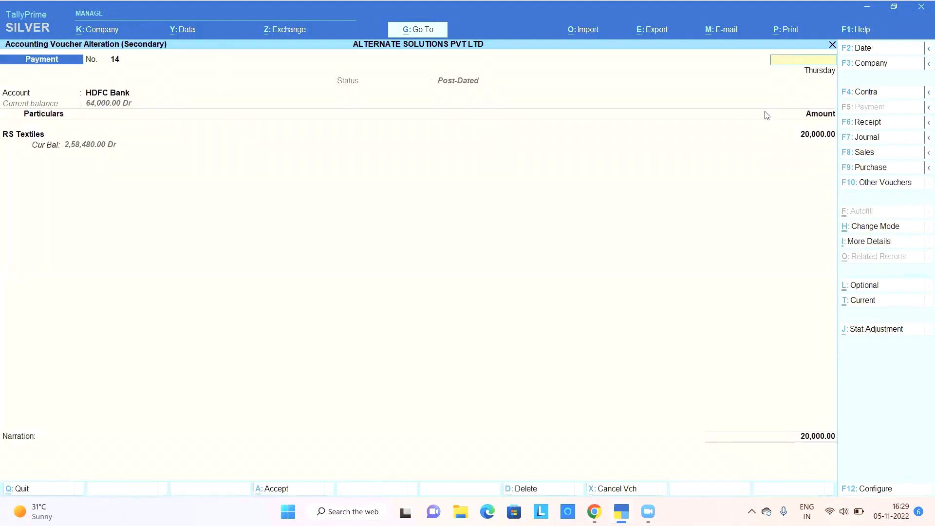
{"action": "key", "text": "Escape"}
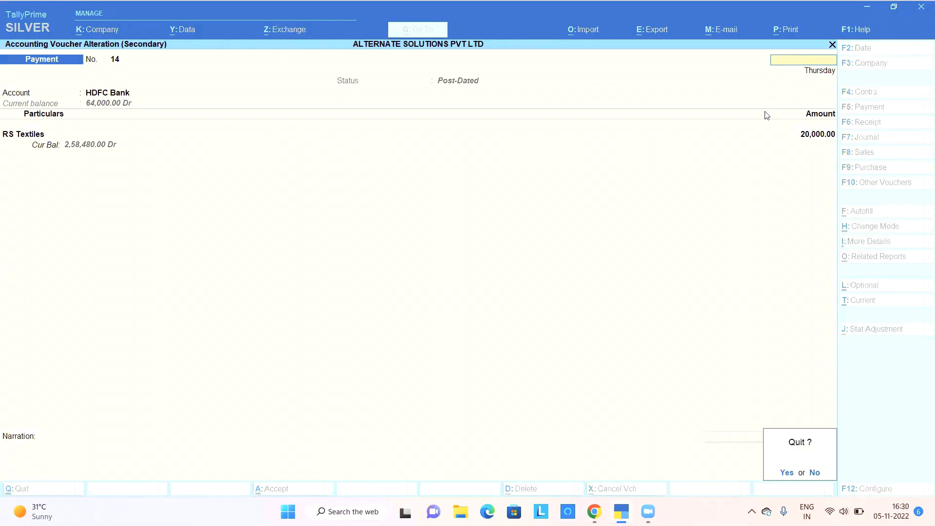
{"action": "key", "text": "y"}
{"action": "key", "text": "Escape"}
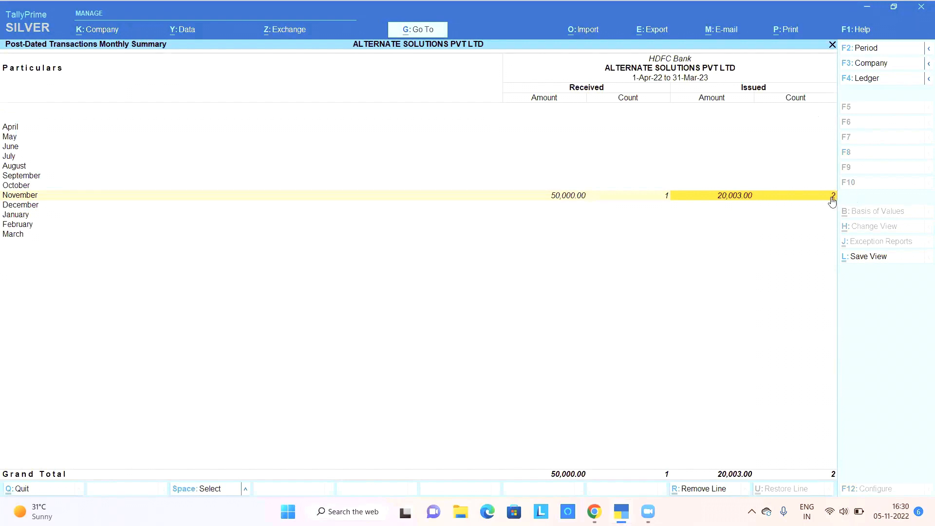
{"action": "key", "text": "Escape"}
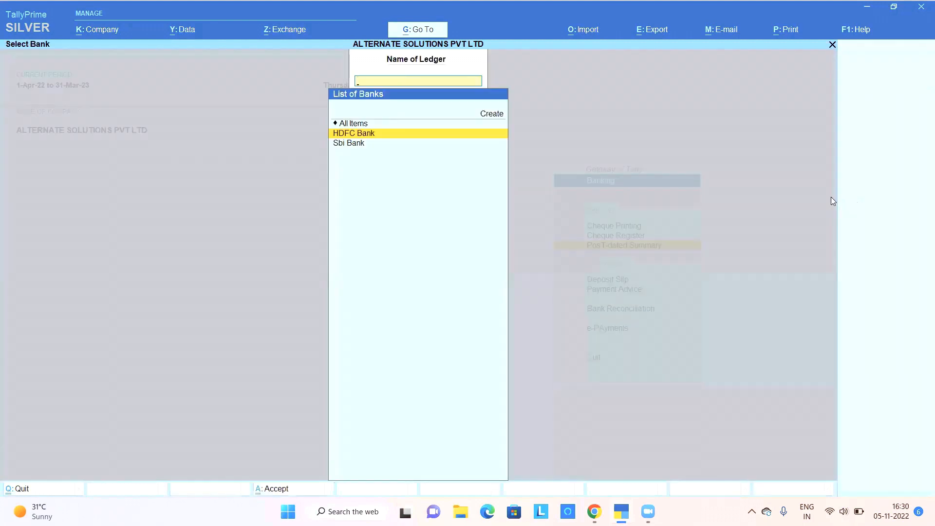
{"action": "key", "text": "Escape"}
{"action": "key", "text": "Escape"}
{"action": "key", "text": "Escape"}
{"action": "key", "text": "Escape"}
Start a receipt voucher dated 11-11-2022 with HDFC Bank as the account
{"action": "key", "text": "Down"}
{"action": "key", "text": "Down"}
{"action": "key", "text": "v"}
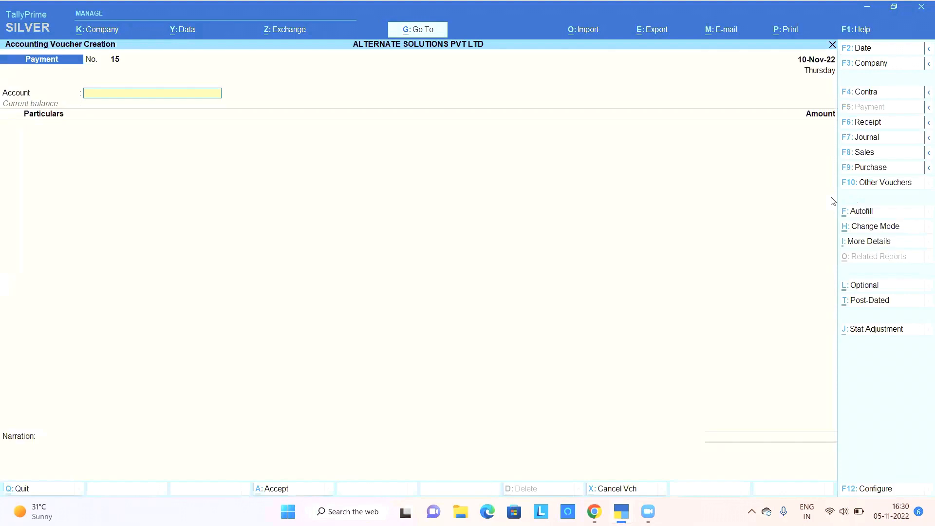
{"action": "key", "text": "F6"}
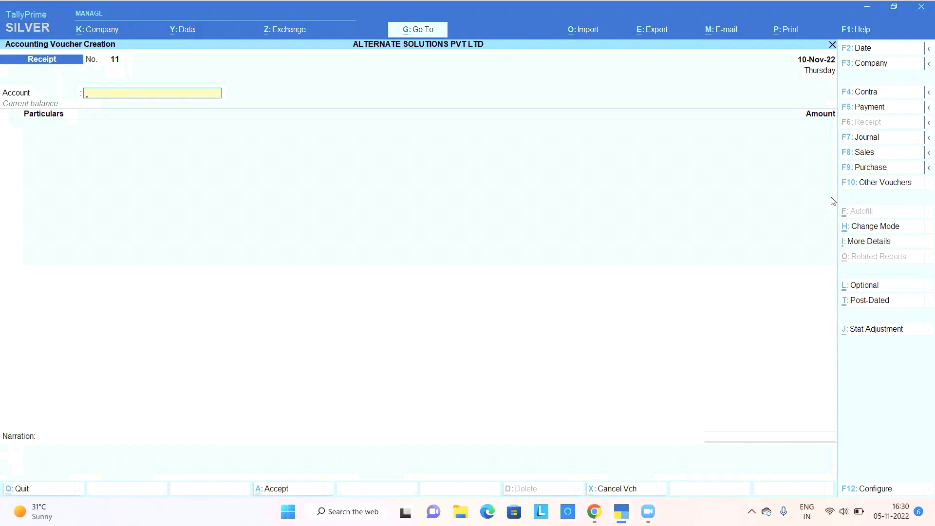
{"action": "key", "text": "F2"}
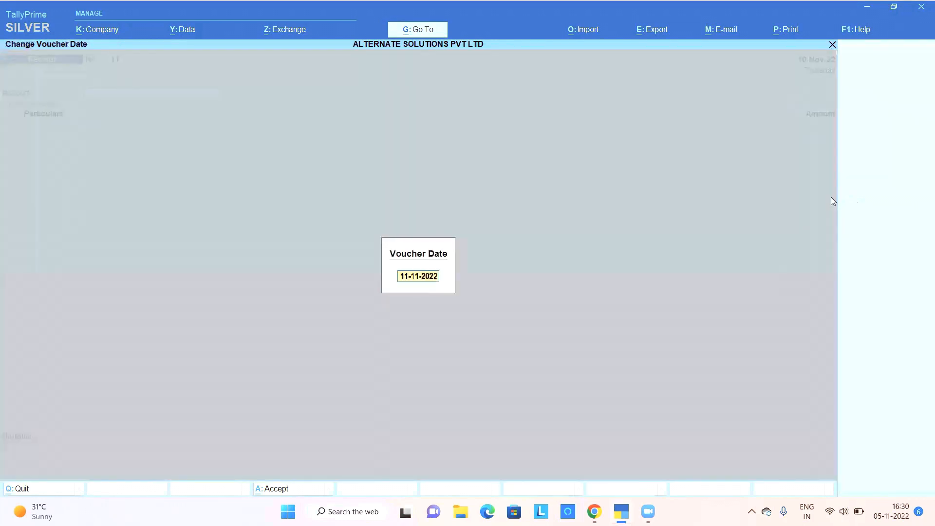
{"action": "key", "text": "Return"}
{"action": "key", "text": "Down"}
{"action": "key", "text": "Return"}
Add Super Traders to the receipt voucher with an amount of 25,000 and leave the bank allocation
{"action": "key", "text": "Down"}
{"action": "key", "text": "Down"}
{"action": "key", "text": "Down"}
{"action": "key", "text": "Down"}
{"action": "key", "text": "Down"}
{"action": "key", "text": "Down"}
{"action": "key", "text": "Down"}
{"action": "key", "text": "Down"}
{"action": "key", "text": "Down"}
{"action": "key", "text": "Down"}
{"action": "key", "text": "Down"}
{"action": "key", "text": "Down"}
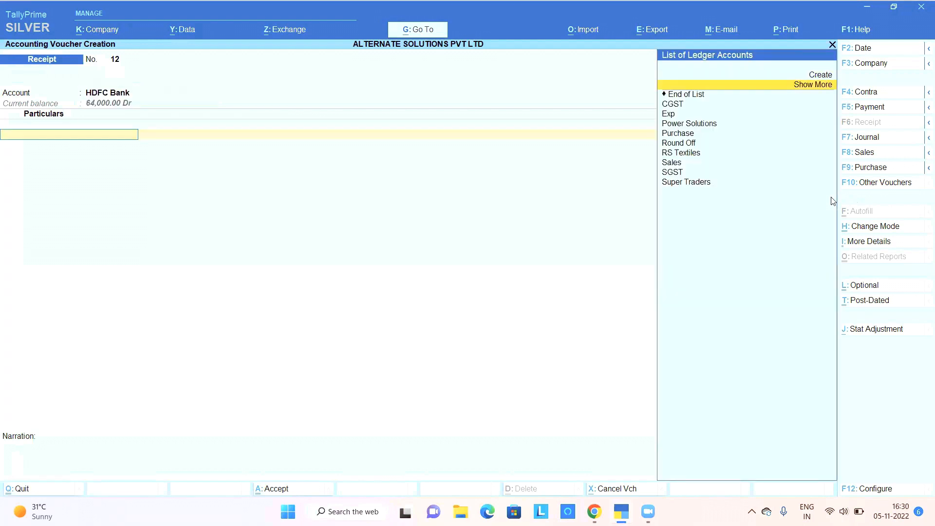
{"action": "key", "text": "Return"}
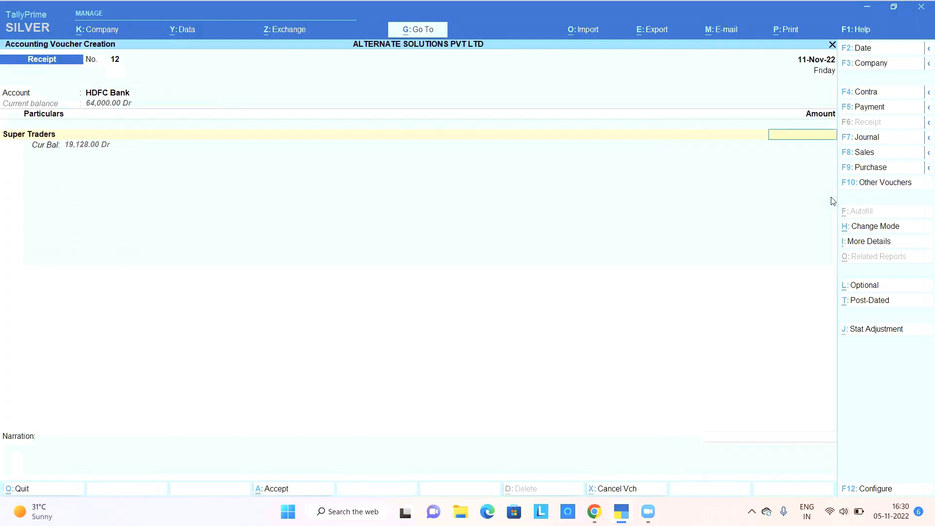
{"action": "type", "text": "25000"}
{"action": "key", "text": "Return"}
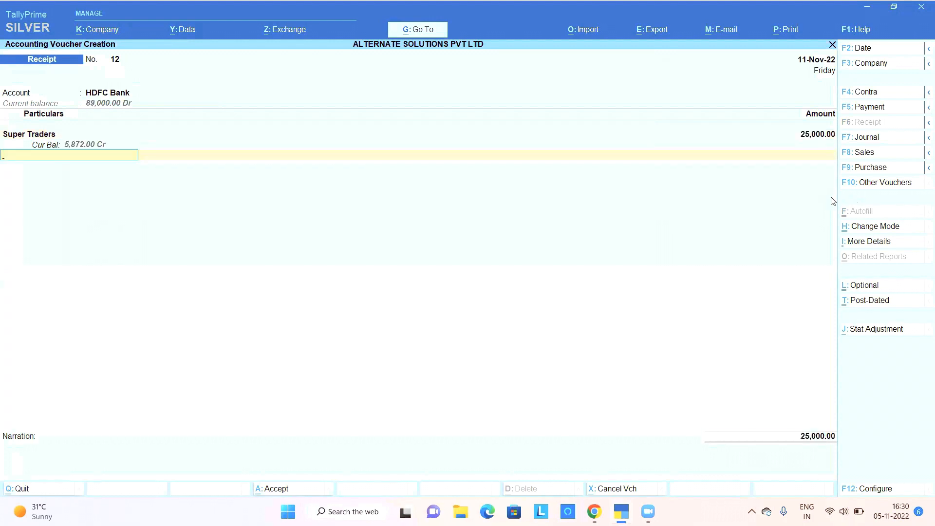
{"action": "key", "text": "Return"}
{"action": "key", "text": "Return"}
{"action": "key", "text": "Escape"}
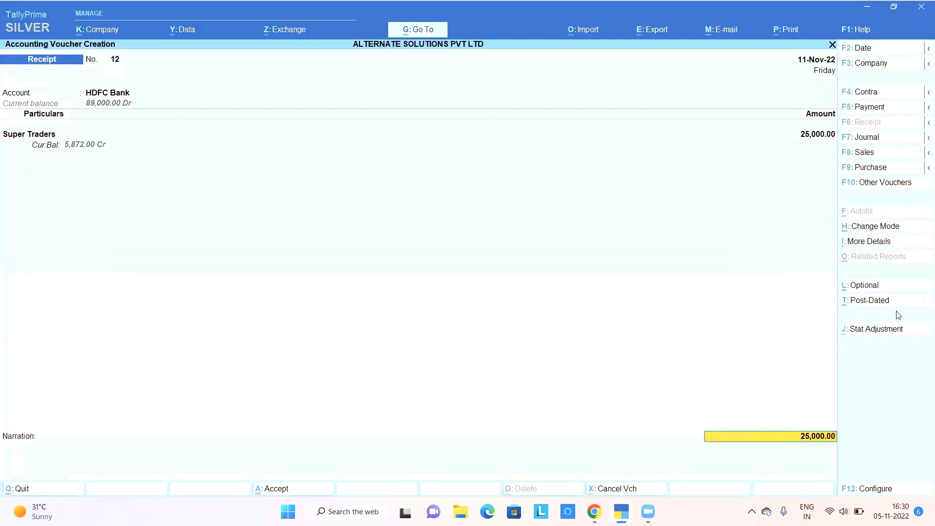
Mark the Super Traders receipt as post-dated and allocate the full 25,000 as Cheque/DD
{"action": "left_click", "coordinate": [876, 305]}
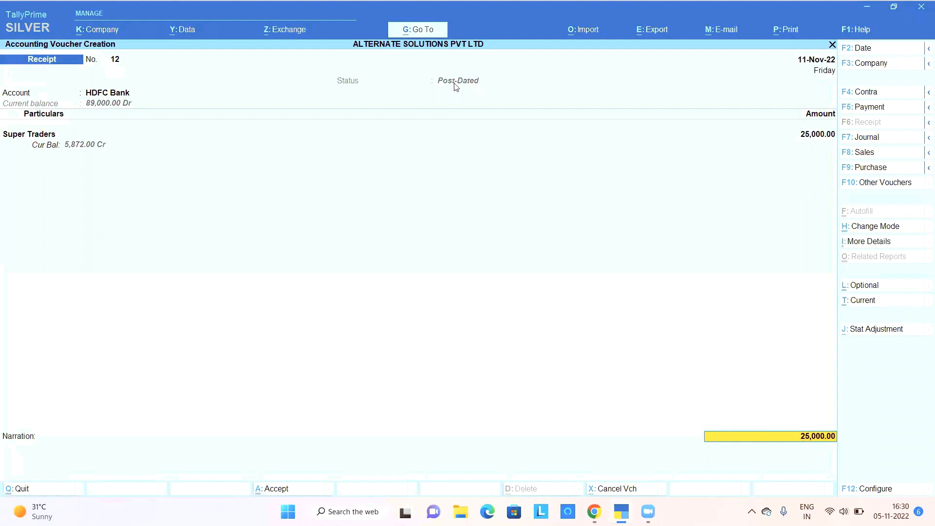
{"action": "key", "text": "Return"}
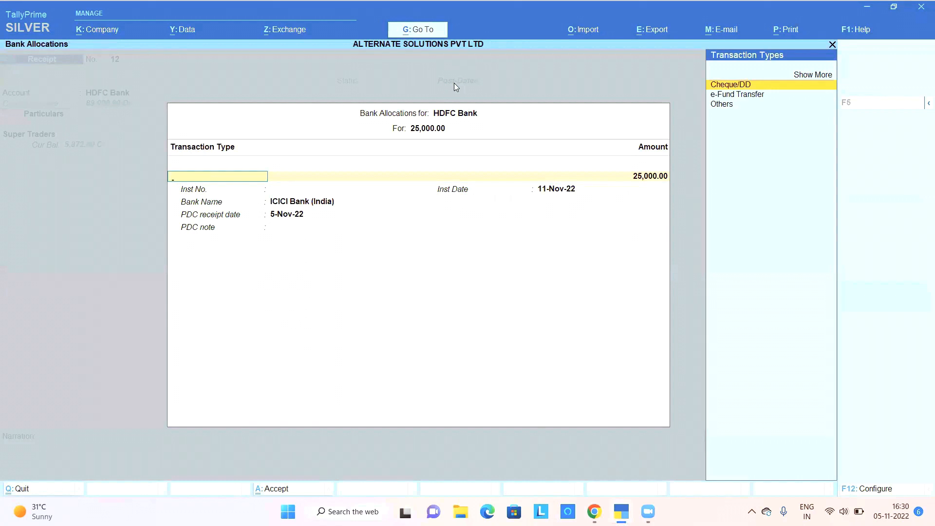
{"action": "key", "text": "Return"}
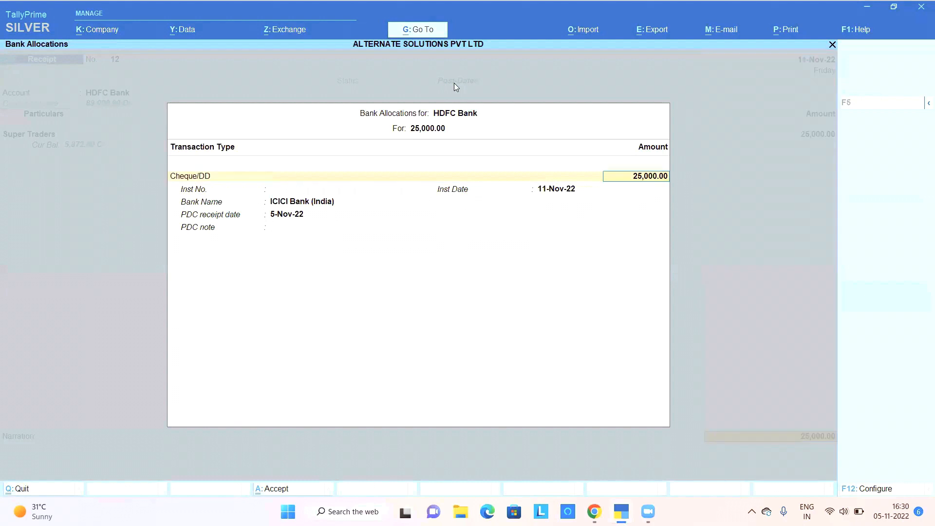
{"action": "key", "text": "Return"}
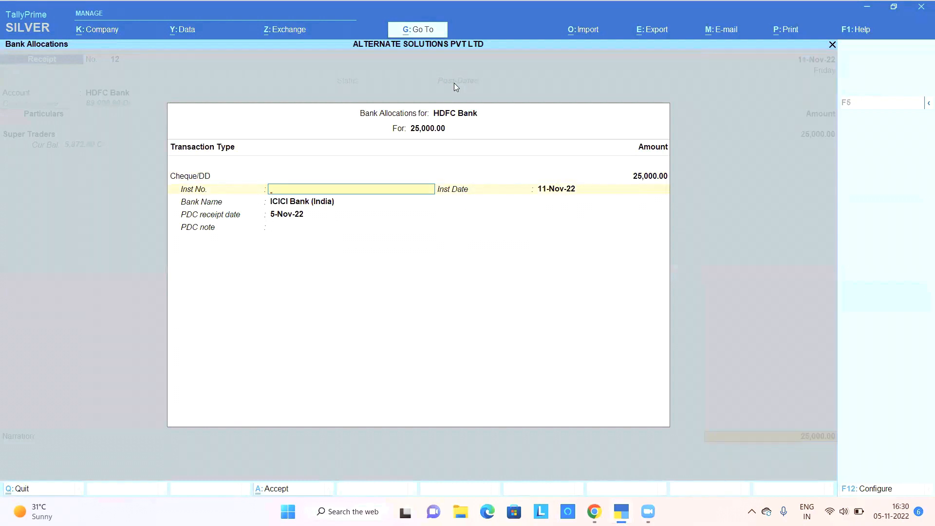
Enter instrument number 252036, keep the instrument date, ICICI Bank (India) and the PDC receipt date, and save the receipt
{"action": "type", "text": "252036"}
{"action": "key", "text": "Return"}
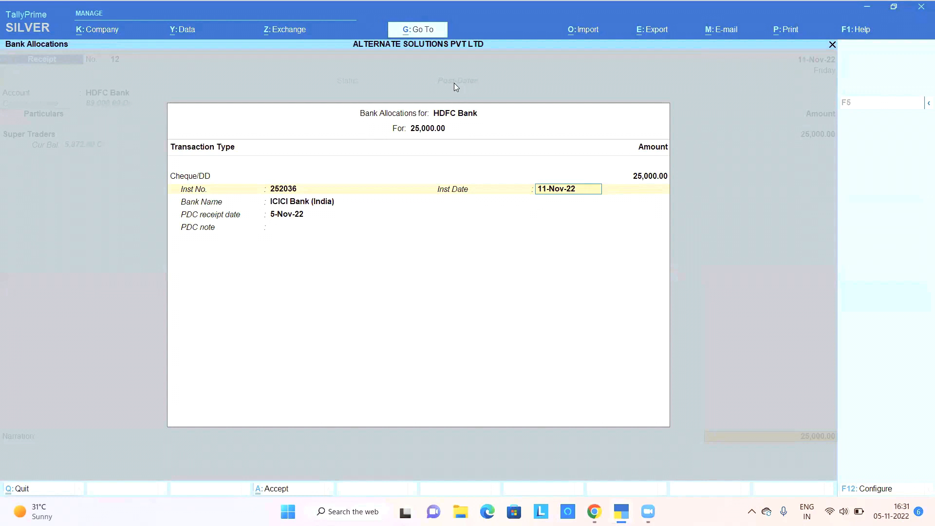
{"action": "key", "text": "Return"}
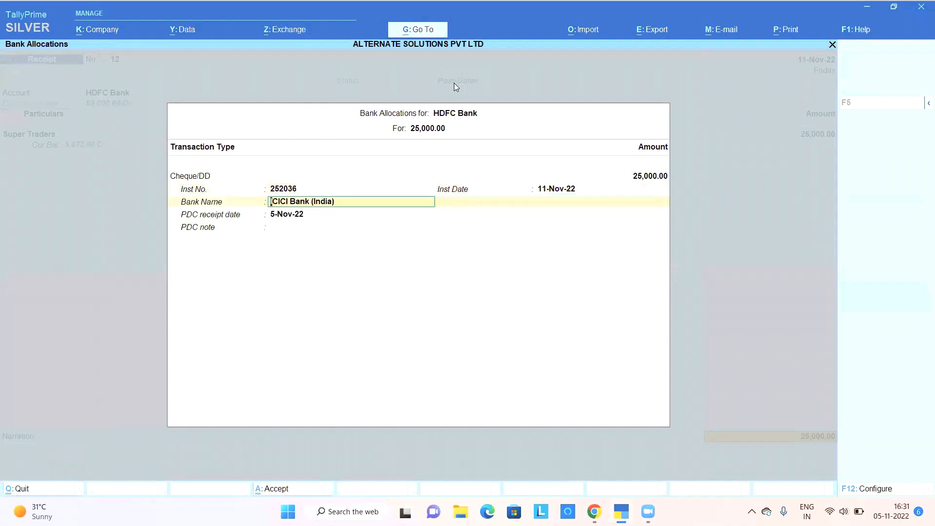
{"action": "key", "text": "BackSpace"}
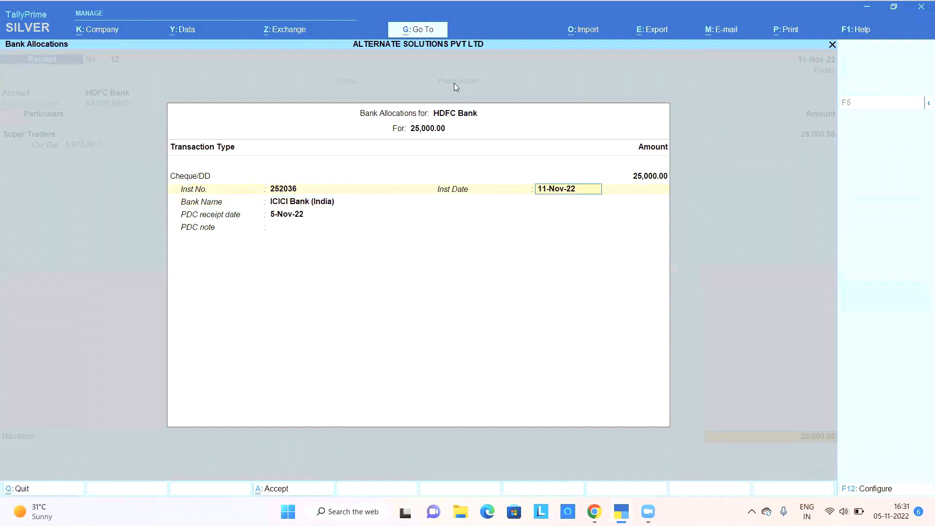
{"action": "key", "text": "Return"}
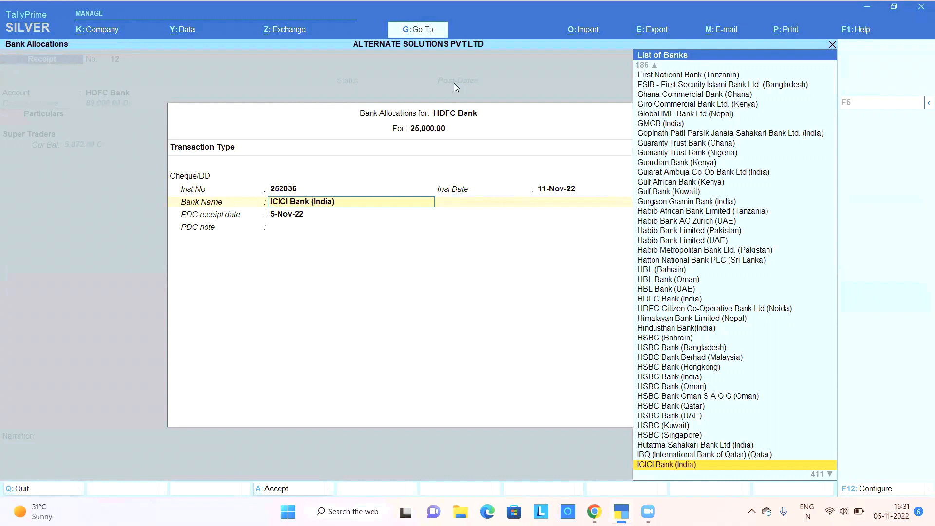
{"action": "key", "text": "Return"}
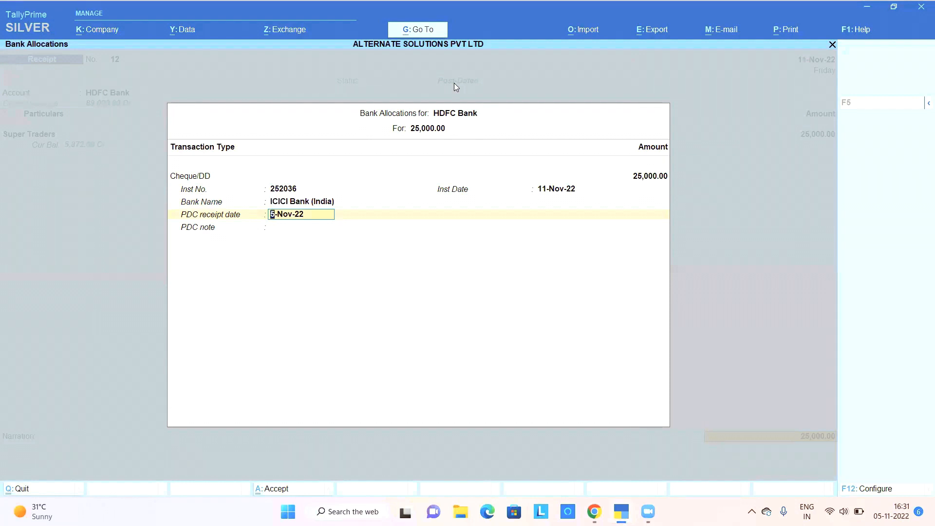
{"action": "key", "text": "Return"}
{"action": "key", "text": "Return"}
{"action": "key", "text": "Return"}
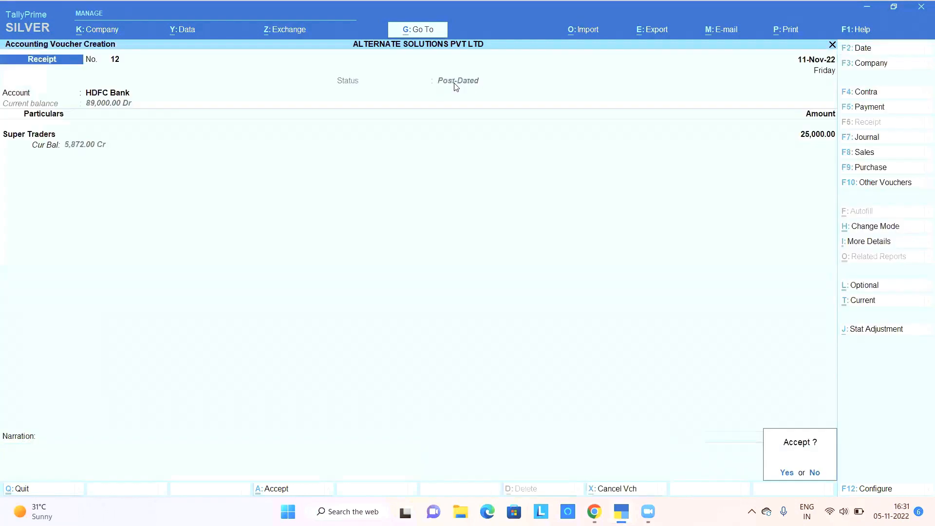
{"action": "key", "text": "Return"}
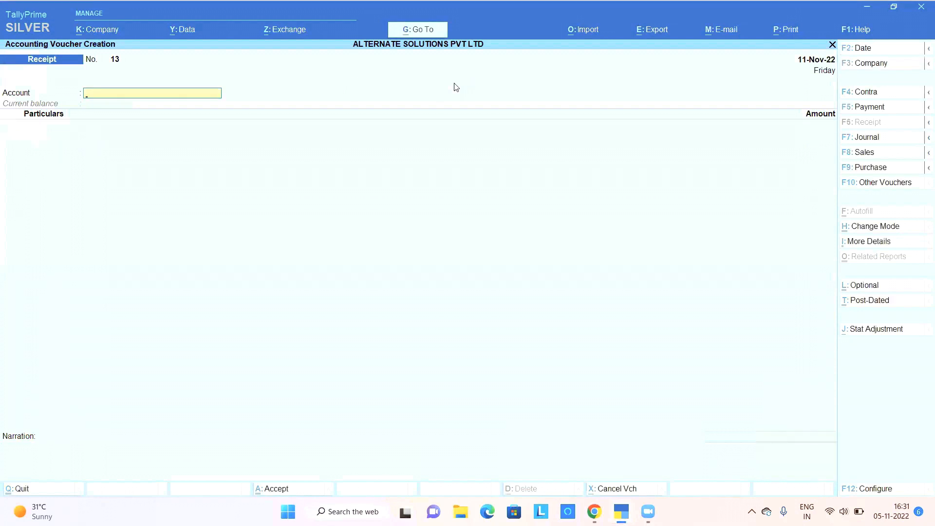
Return to the Gateway of Tally and open the Post-dated Summary for HDFC Bank
{"action": "key", "text": "Escape"}
{"action": "key", "text": "Escape"}
{"action": "key", "text": "Escape"}
{"action": "key", "text": "Down"}
{"action": "key", "text": "Down"}
{"action": "key", "text": "Down"}
{"action": "key", "text": "Down"}
{"action": "key", "text": "Down"}
{"action": "key", "text": "Return"}
{"action": "key", "text": "Down"}
{"action": "key", "text": "Down"}
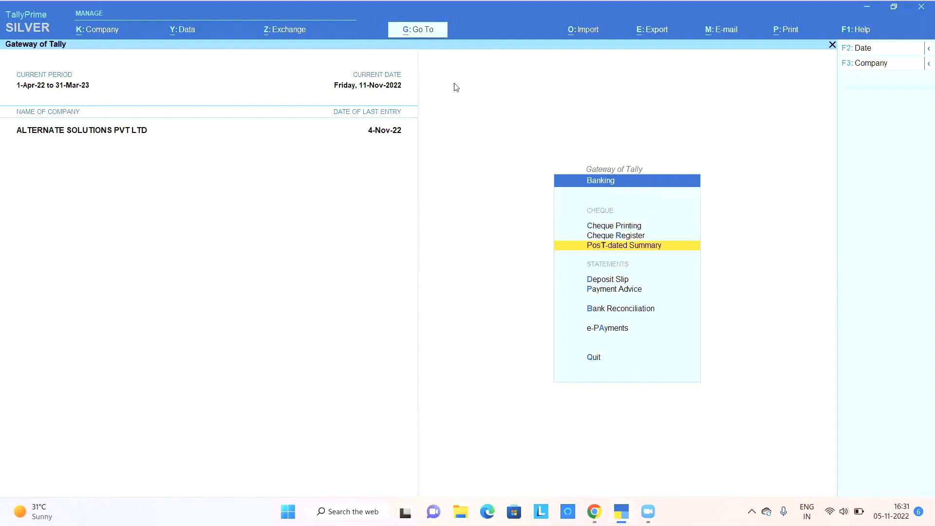
{"action": "key", "text": "Return"}
{"action": "key", "text": "Return"}
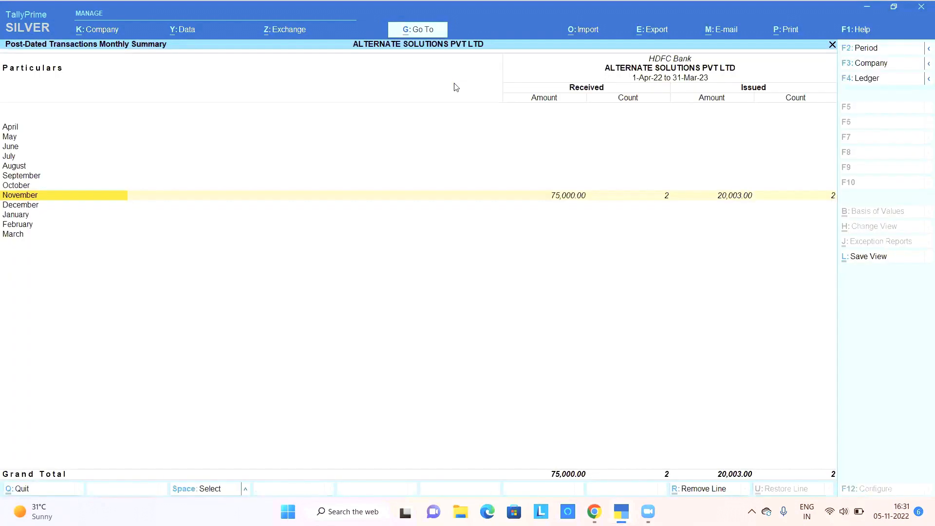
Open November's received post-dated transactions and examine the RS Textiles and Super Traders entries
{"action": "key", "text": "Right"}
{"action": "key", "text": "space"}
{"action": "key", "text": "space"}
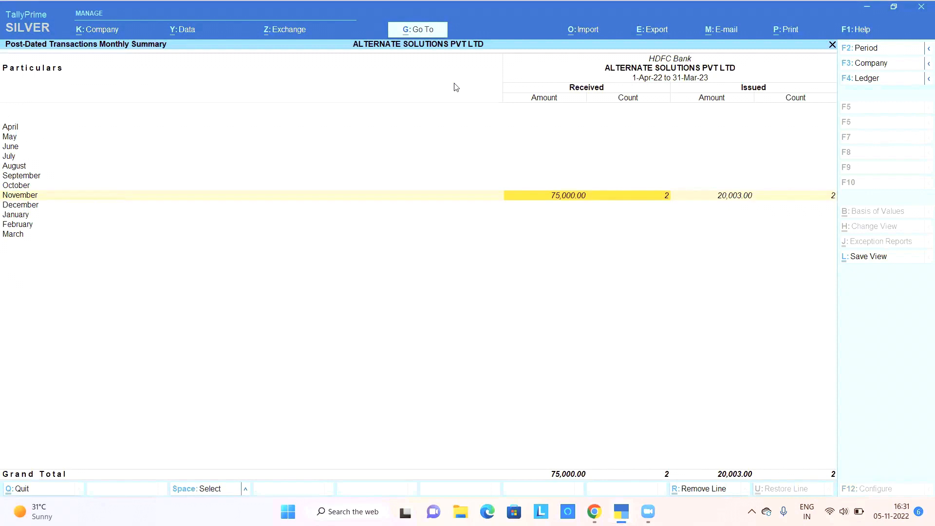
{"action": "key", "text": "Return"}
{"action": "key", "text": "Down"}
{"action": "key", "text": "space"}
{"action": "key", "text": "Up"}
{"action": "key", "text": "space"}
{"action": "key", "text": "Down"}
{"action": "key", "text": "space"}
{"action": "key", "text": "Up"}
{"action": "key", "text": "space"}
{"action": "key", "text": "Down"}
{"action": "key", "text": "space"}
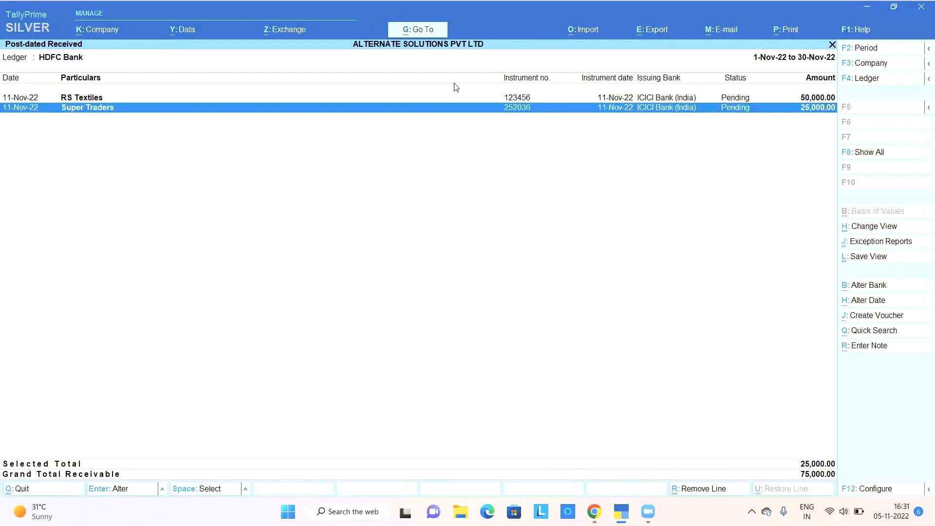
{"action": "key", "text": "Up"}
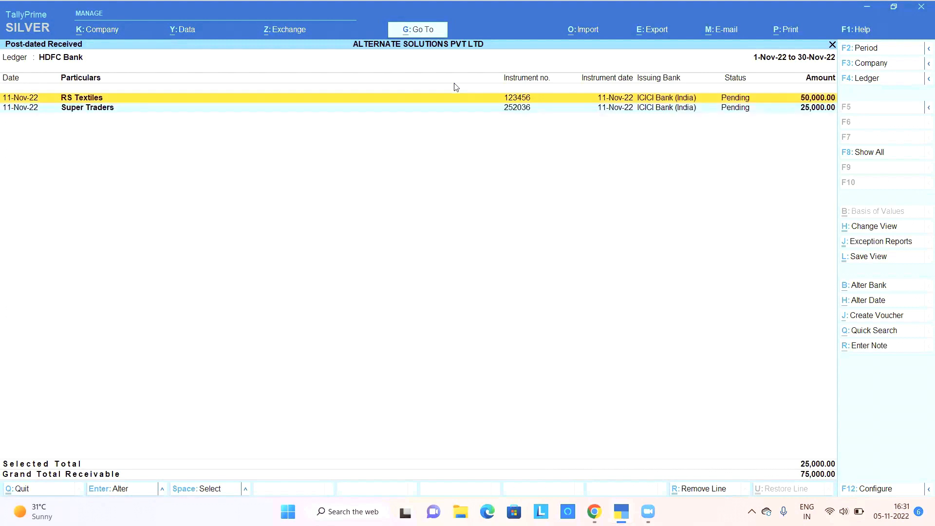
{"action": "key", "text": "space"}
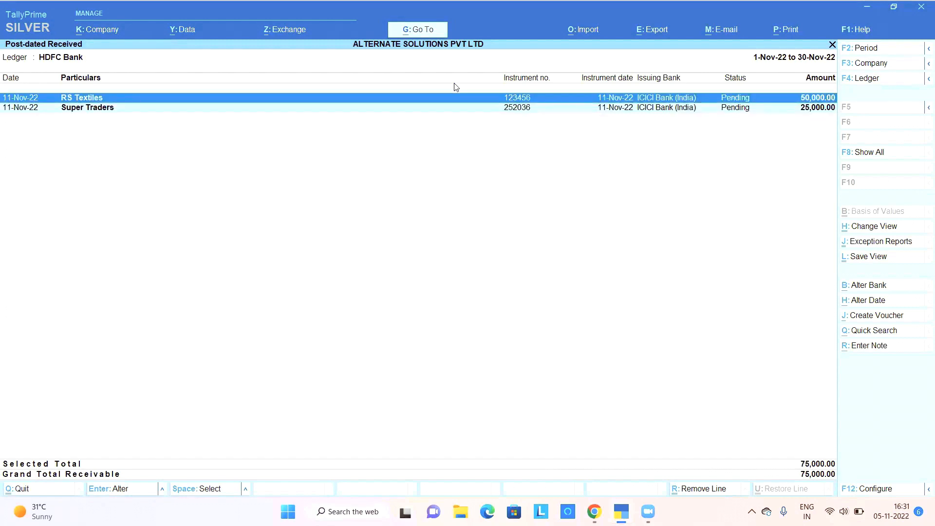
{"action": "key", "text": "Down"}
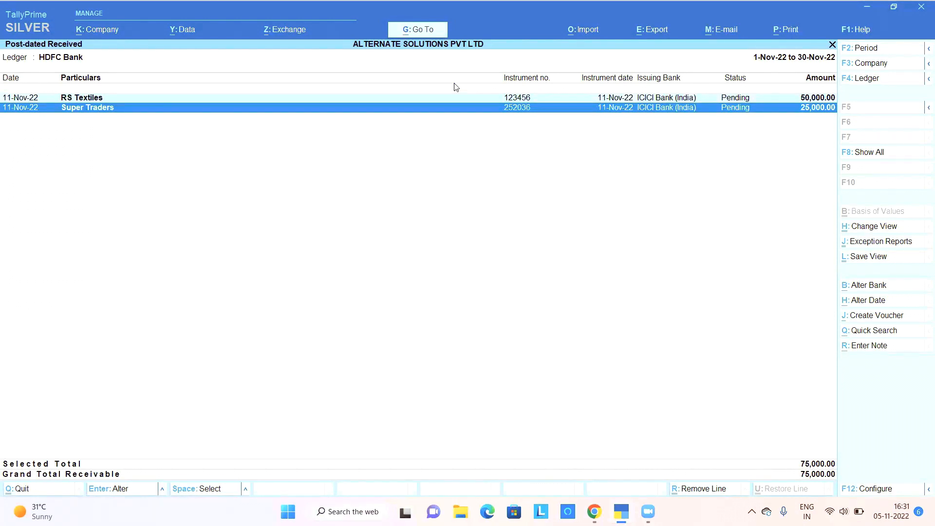
Open the Super Traders receipt from the received list and set its voucher date to 6-11
{"action": "left_click", "coordinate": [729, 108]}
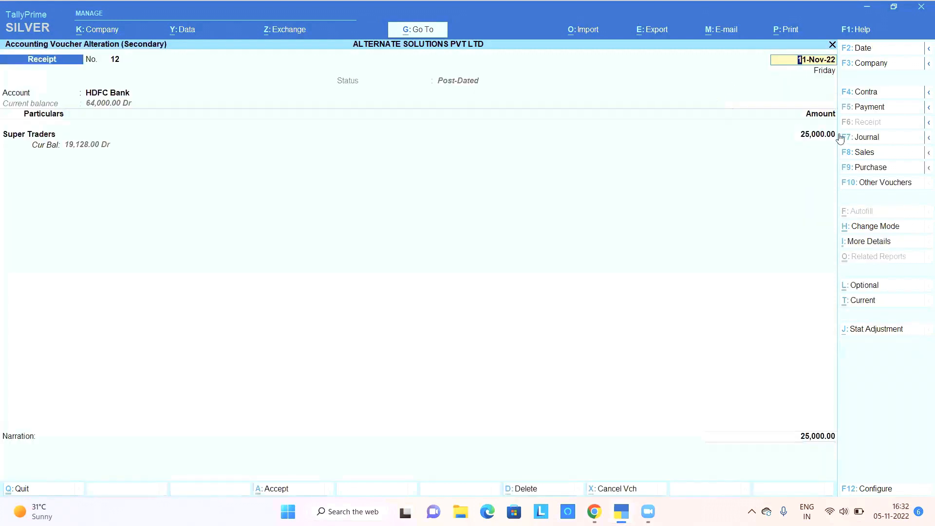
{"action": "left_click", "coordinate": [806, 60]}
{"action": "type", "text": "6-11"}
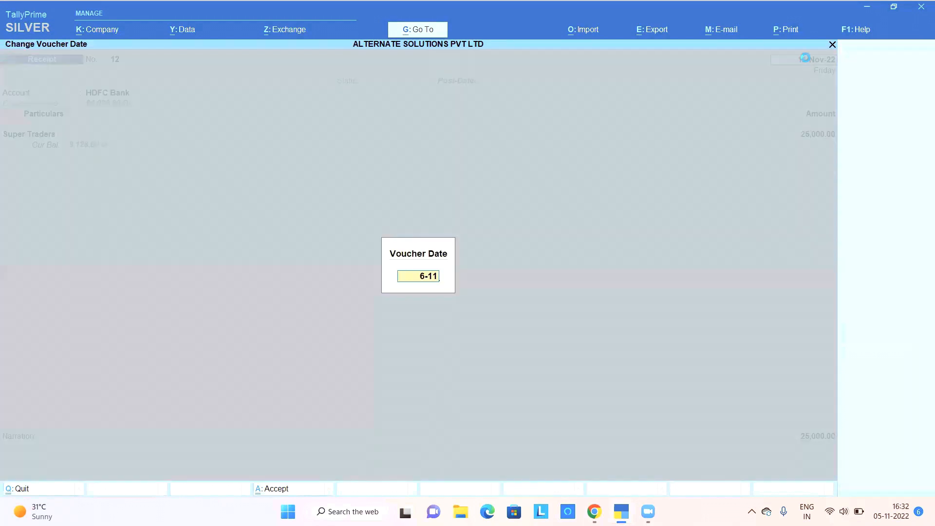
{"action": "key", "text": "Return"}
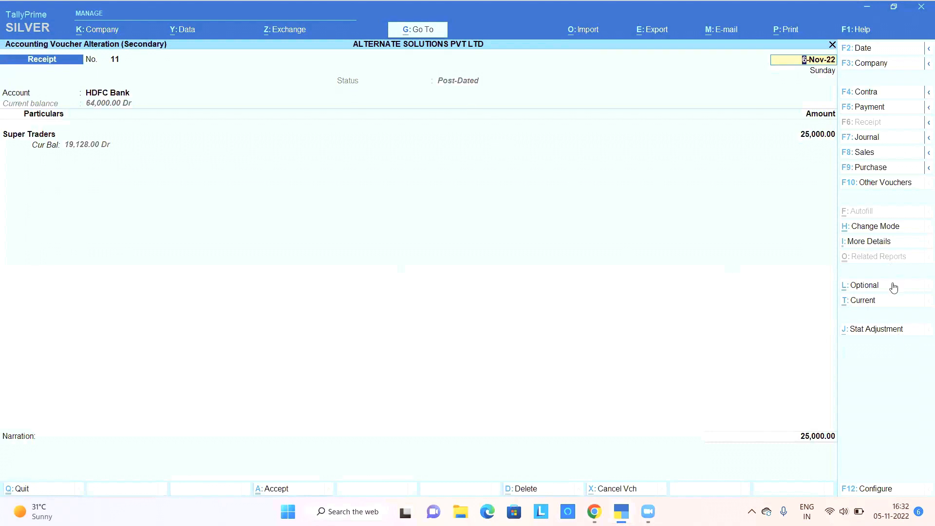
Change the Super Traders receipt from post-dated to current and save it
{"action": "left_click", "coordinate": [864, 299]}
{"action": "key", "text": "Return"}
{"action": "key", "text": "ctrl"}
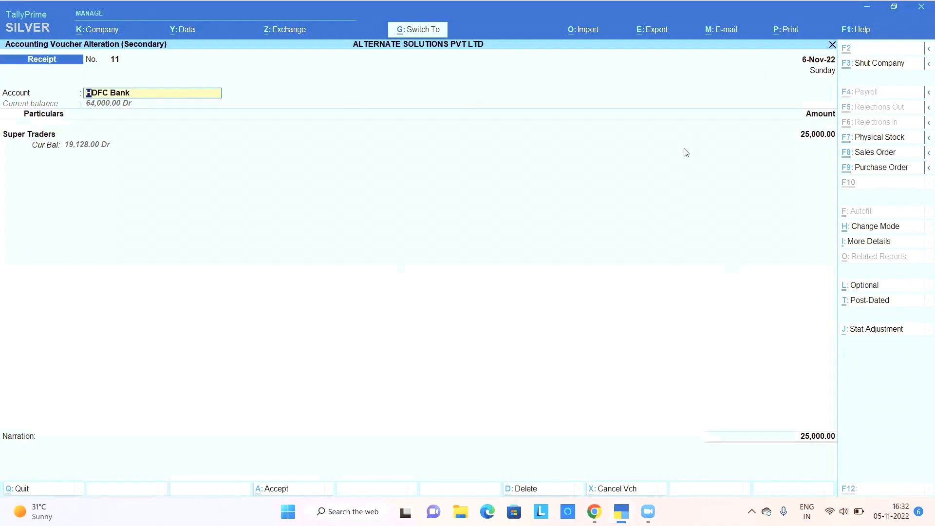
{"action": "key", "text": "ctrl+a"}
{"action": "key", "text": "space"}
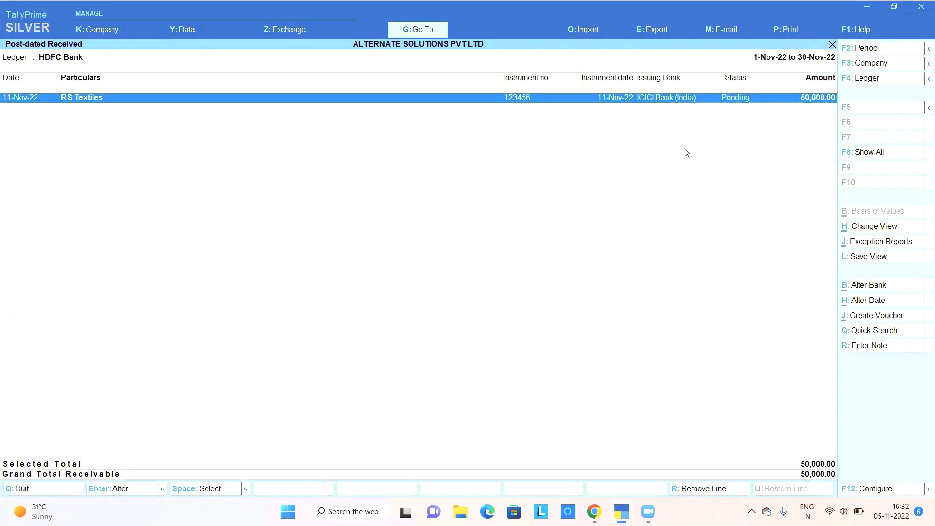
Reopen November's received post-dated transactions, view the RS Textiles receipt, and quit it without changes
{"action": "key", "text": "Escape"}
{"action": "key", "text": "Escape"}
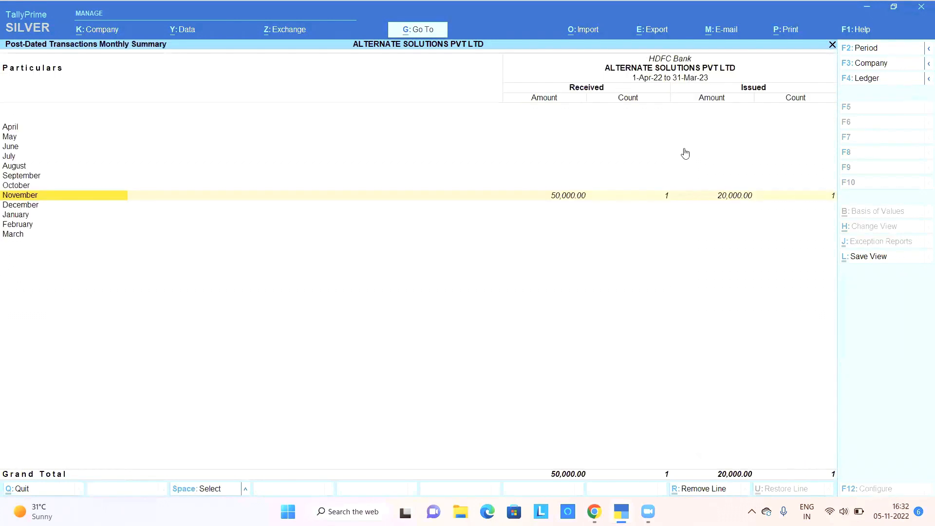
{"action": "key", "text": "Return"}
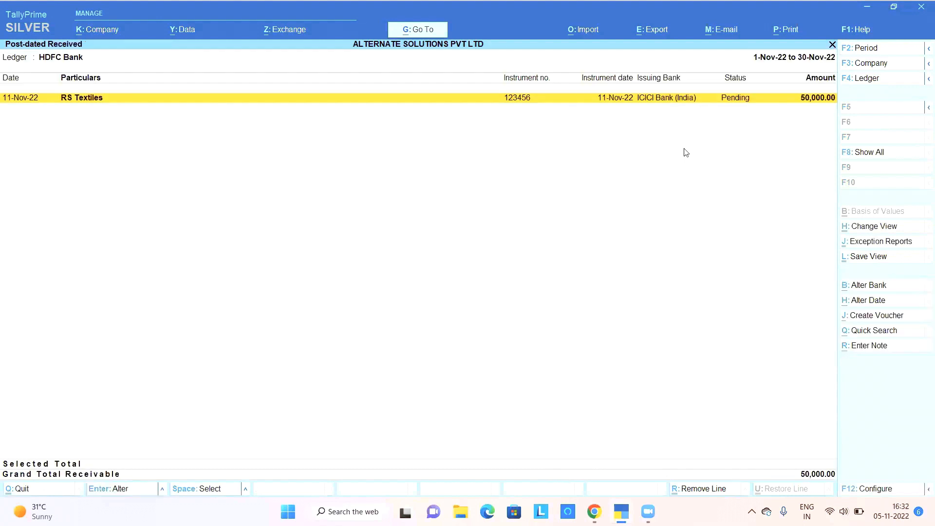
{"action": "key", "text": "Return"}
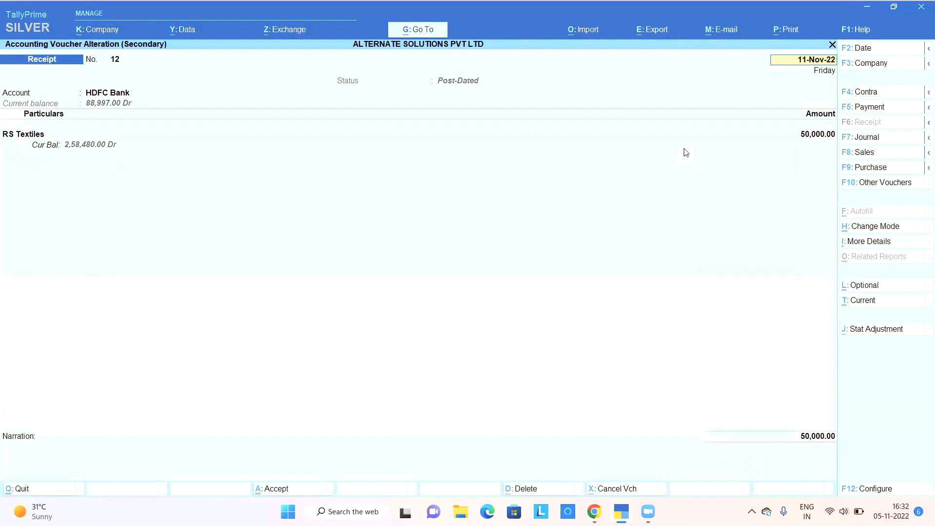
{"action": "left_click", "coordinate": [861, 305]}
{"action": "left_click", "coordinate": [861, 305]}
{"action": "key", "text": "Escape"}
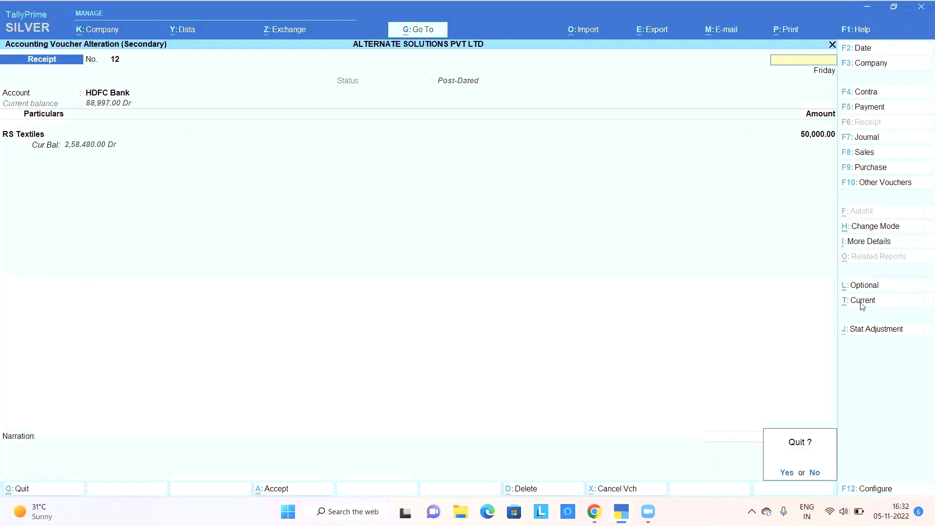
{"action": "key", "text": "y"}
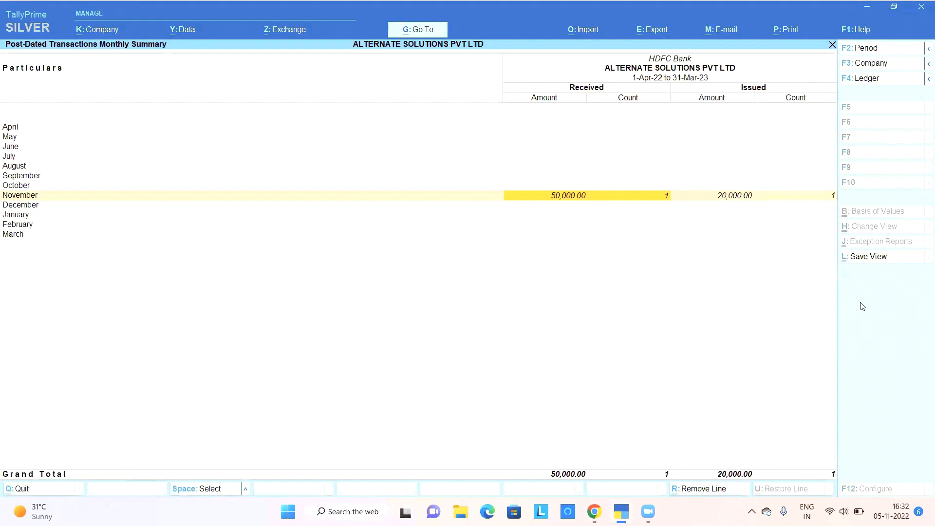
Check the post-dated summary for Sbi Bank and return to the Gateway of Tally
{"action": "key", "text": "Escape"}
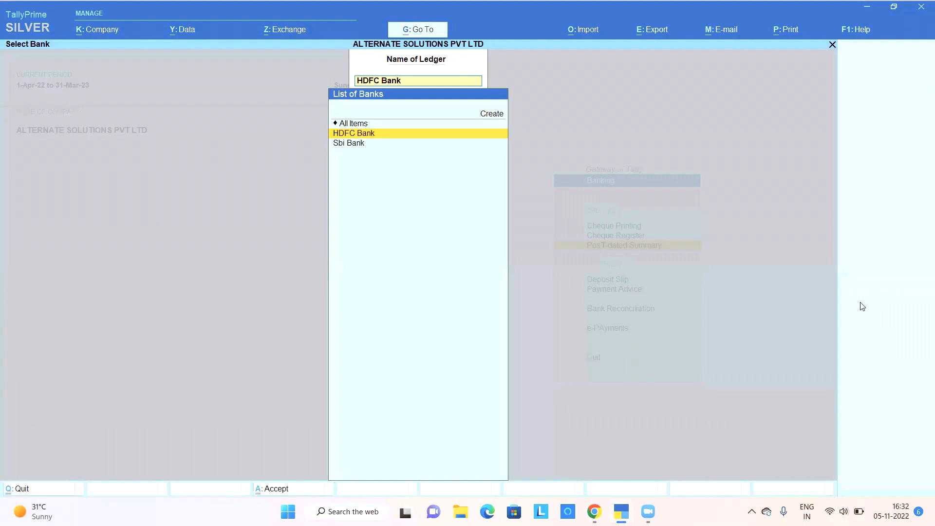
{"action": "key", "text": "Down"}
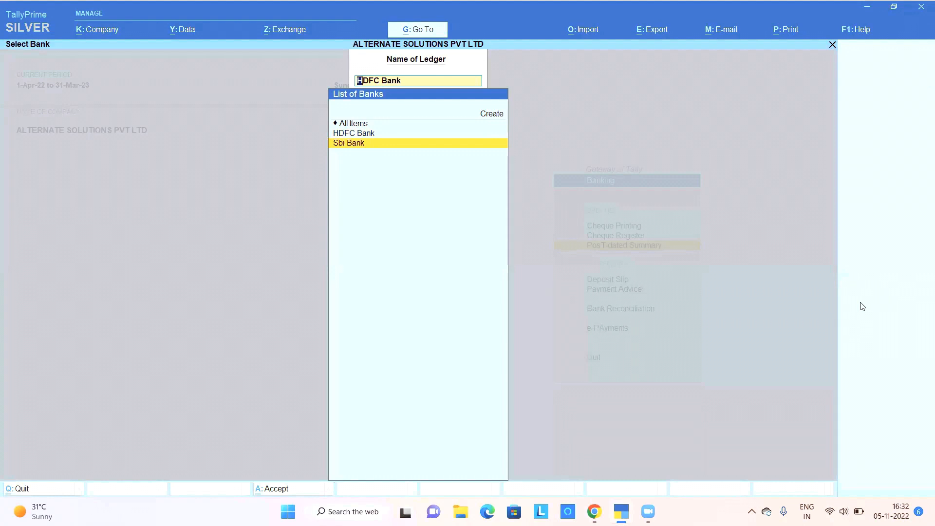
{"action": "key", "text": "Return"}
{"action": "key", "text": "Escape"}
{"action": "key", "text": "Escape"}
{"action": "key", "text": "Escape"}
{"action": "key", "text": "Escape"}
{"action": "key", "text": "n"}
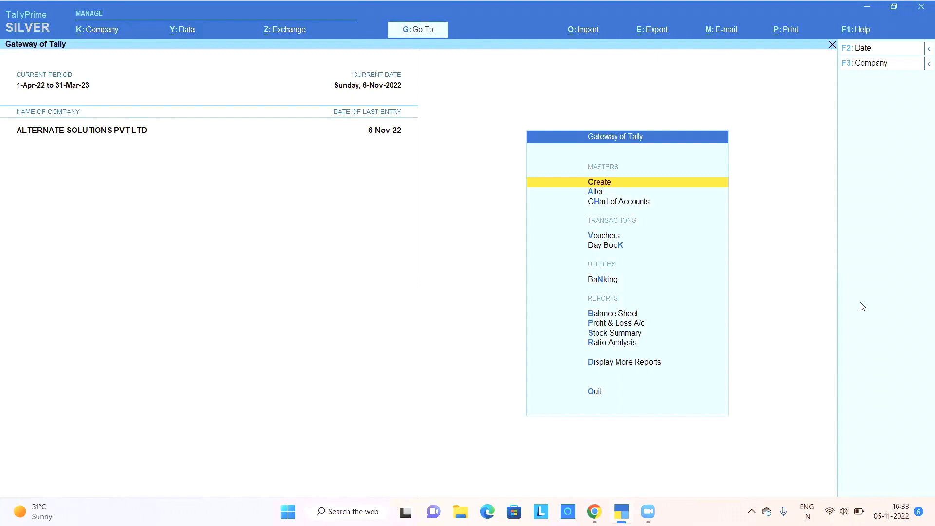
Open the HDFC Bank ledger for alteration
{"action": "key", "text": "Down"}
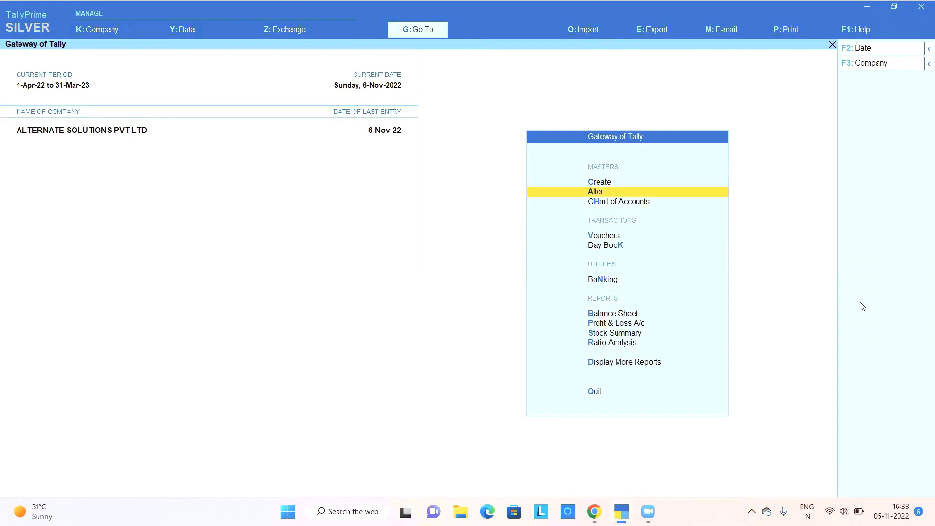
{"action": "key", "text": "Return"}
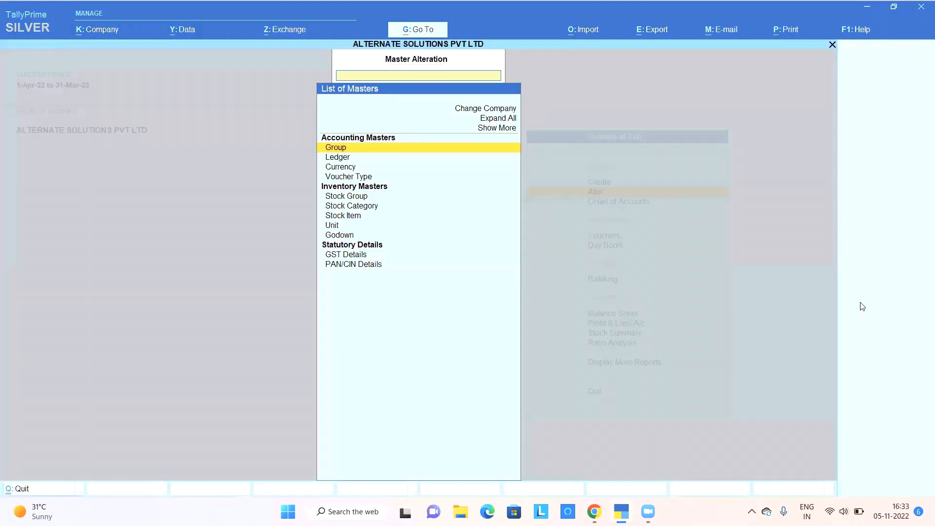
{"action": "key", "text": "Down"}
{"action": "key", "text": "Return"}
{"action": "key", "text": "Down"}
{"action": "key", "text": "Down"}
{"action": "key", "text": "Down"}
{"action": "key", "text": "Return"}
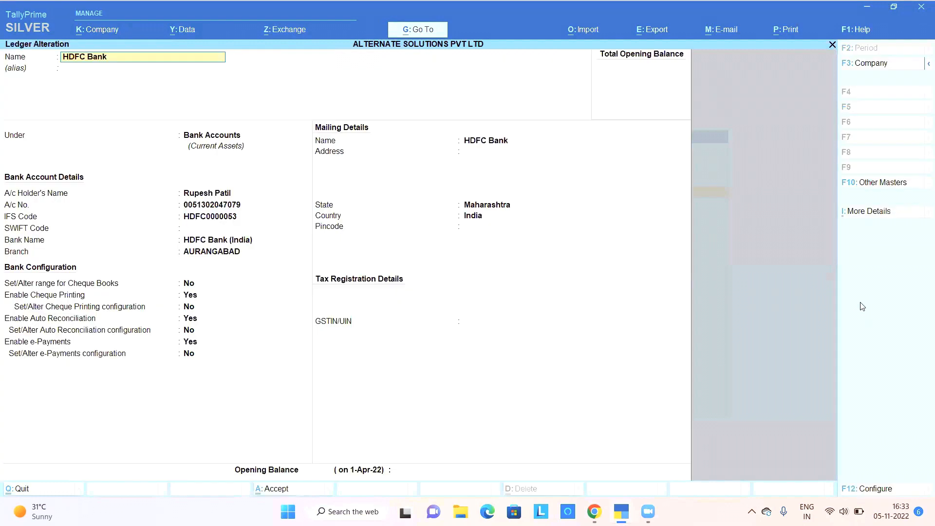
Step through the HDFC Bank ledger's account details and bank configuration as far as the auto reconciliation setting
{"action": "key", "text": "Return"}
{"action": "key", "text": "Return"}
{"action": "key", "text": "Return"}
{"action": "key", "text": "Return"}
{"action": "key", "text": "Return"}
{"action": "key", "text": "Return"}
{"action": "key", "text": "Return"}
{"action": "key", "text": "Return"}
{"action": "key", "text": "Return"}
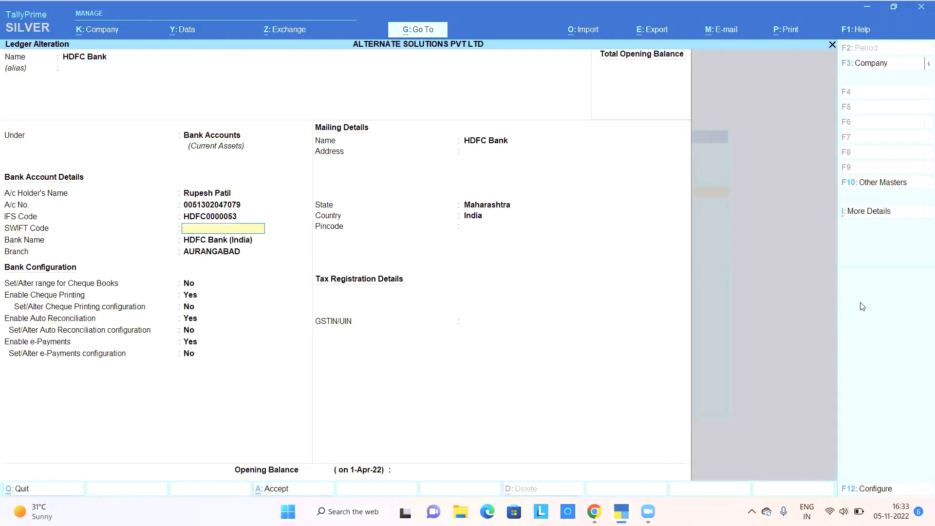
{"action": "key", "text": "BackSpace"}
{"action": "key", "text": "BackSpace"}
{"action": "key", "text": "Return"}
{"action": "key", "text": "Return"}
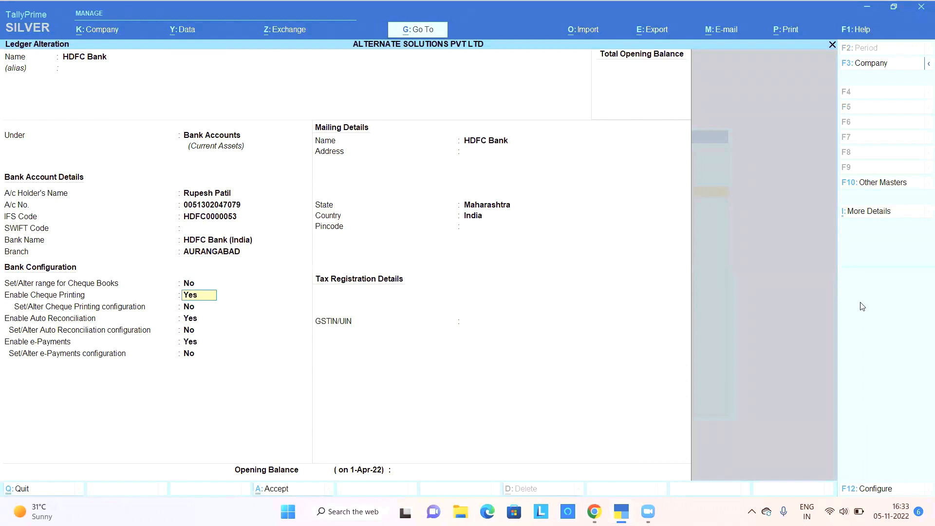
{"action": "key", "text": "Return"}
{"action": "key", "text": "Return"}
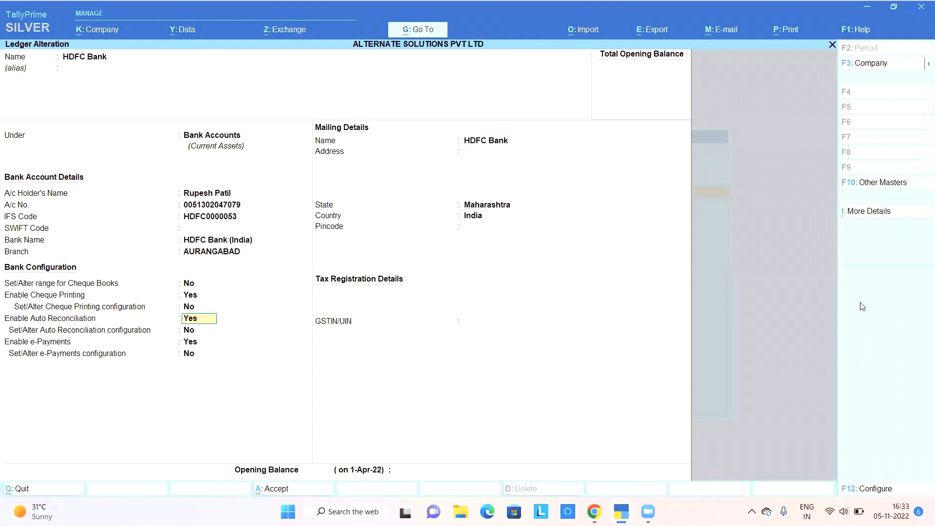
Check the Set Bank Reconciliation and e-Payments option in the ledger configuration and accept the configuration
{"action": "key", "text": "F12"}
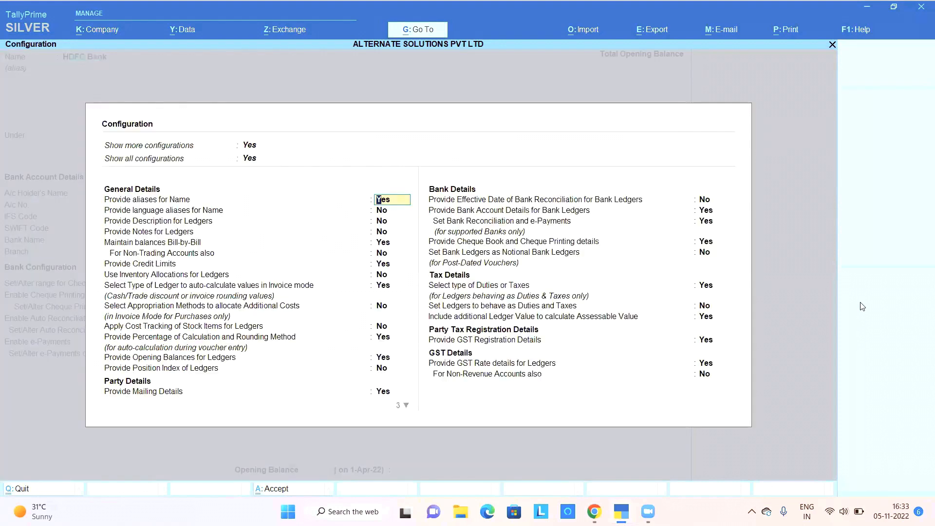
{"action": "left_click", "coordinate": [706, 225]}
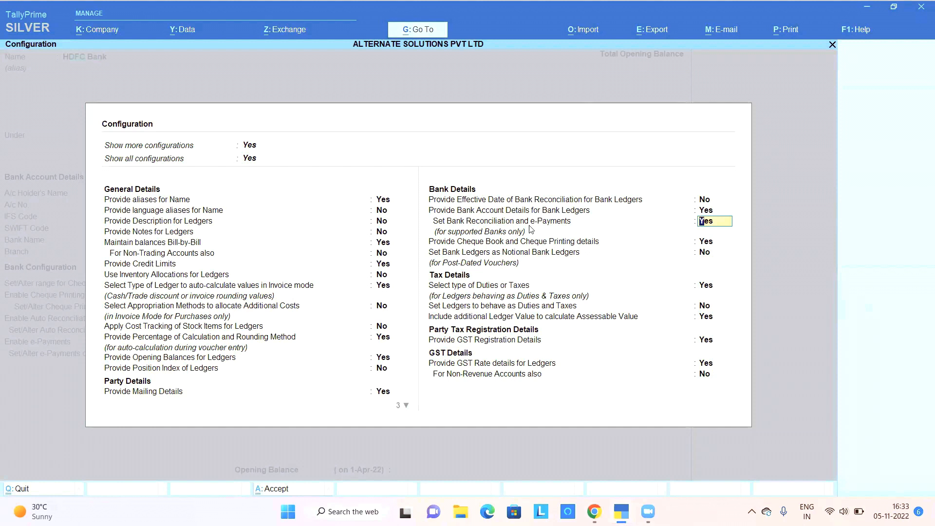
{"action": "key", "text": "ctrl+a"}
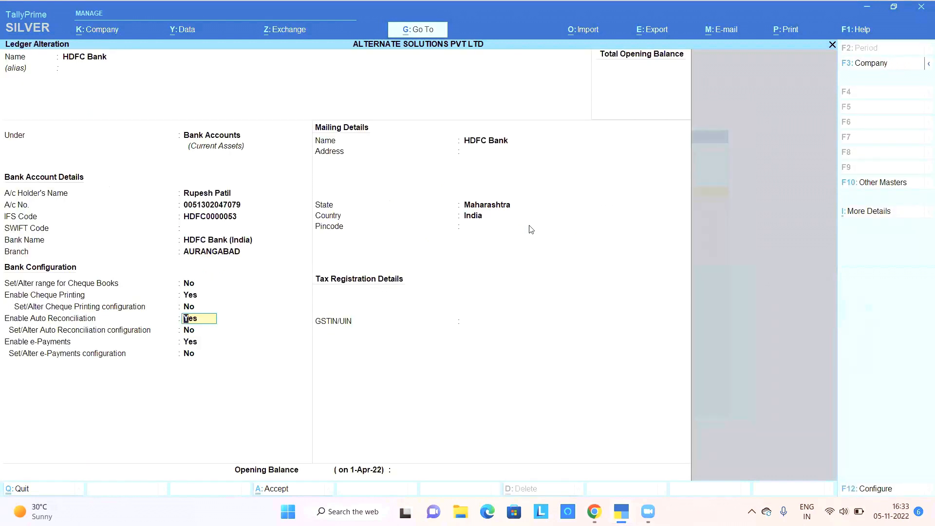
View the bank statement folder paths in the auto reconciliation configuration, quit it, and set the configuration option back to No
{"action": "key", "text": "Return"}
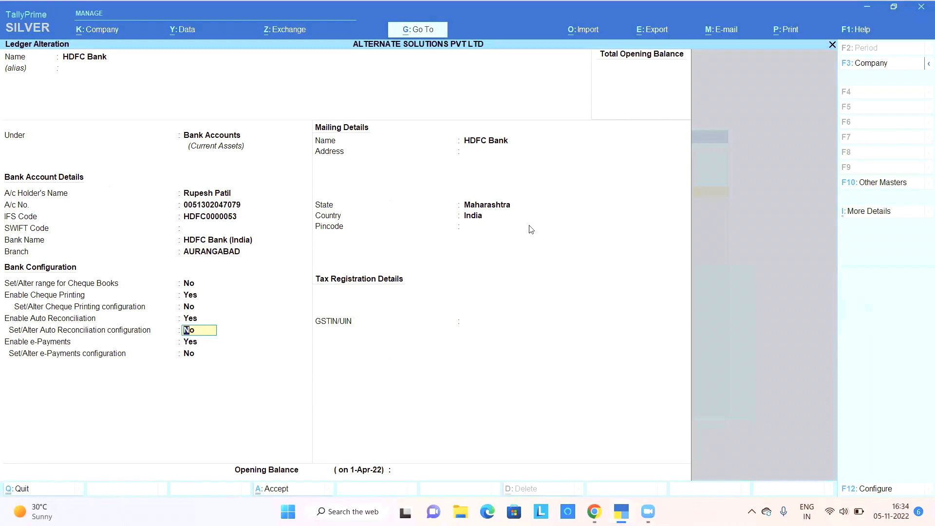
{"action": "type", "text": "y"}
{"action": "key", "text": "Return"}
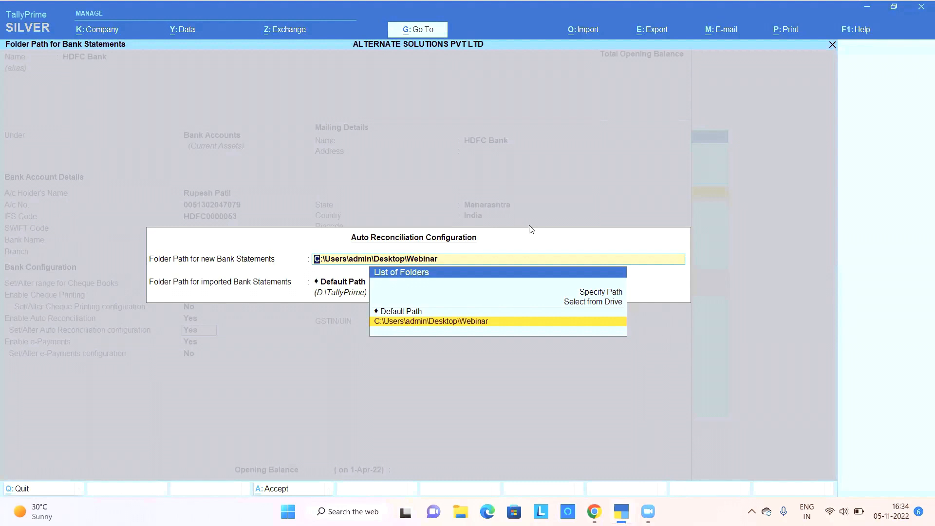
{"action": "key", "text": "Up"}
{"action": "key", "text": "Escape"}
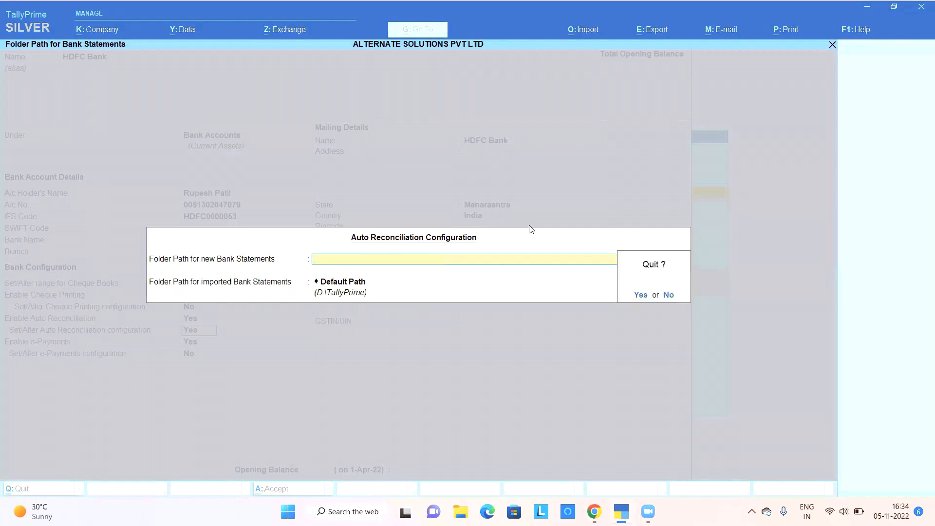
{"action": "type", "text": "y"}
{"action": "type", "text": "n"}
{"action": "key", "text": "Return"}
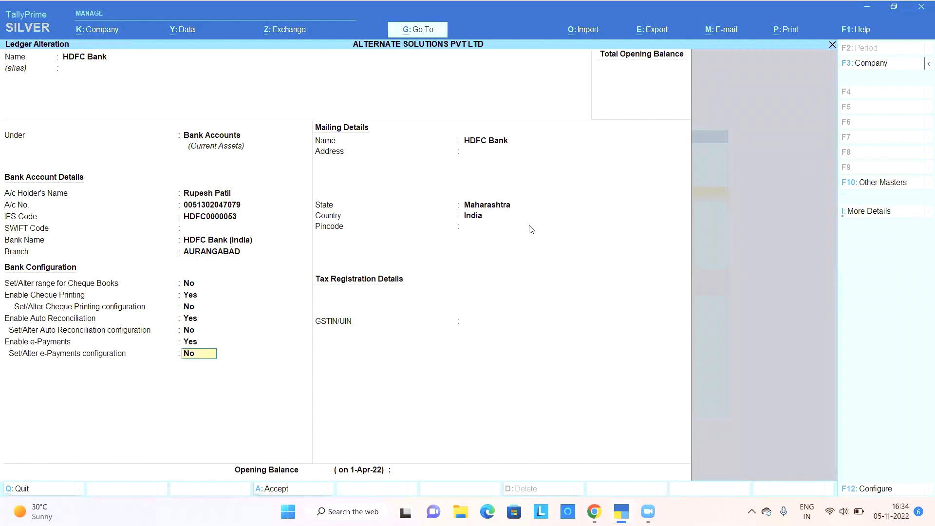
Finish the HDFC Bank ledger alteration and return to the Gateway of Tally
{"action": "key", "text": "Return"}
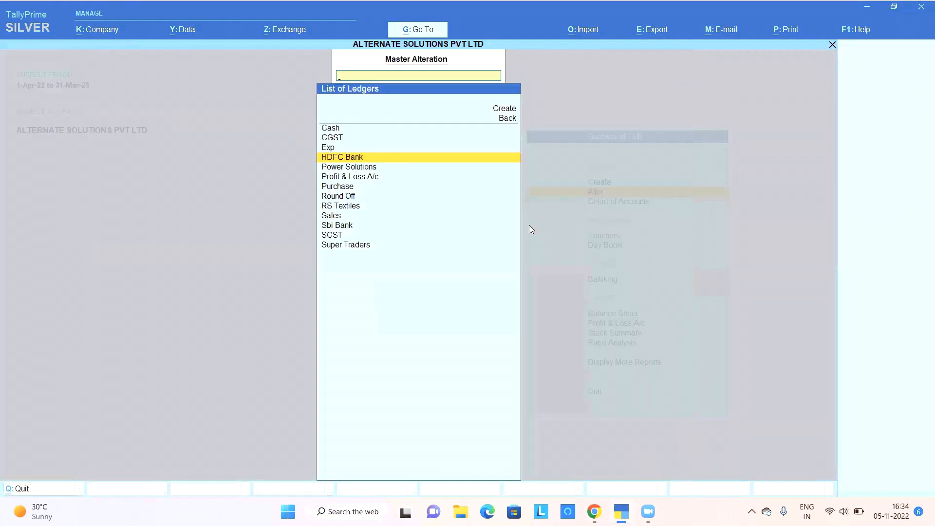
{"action": "key", "text": "Escape"}
{"action": "key", "text": "Escape"}
{"action": "key", "text": "Escape"}
{"action": "key", "text": "Escape"}
Open the Bank Reconciliation report for the HDFC Bank ledger
{"action": "key", "text": "Down"}
{"action": "key", "text": "Down"}
{"action": "key", "text": "Down"}
{"action": "key", "text": "Down"}
{"action": "key", "text": "Down"}
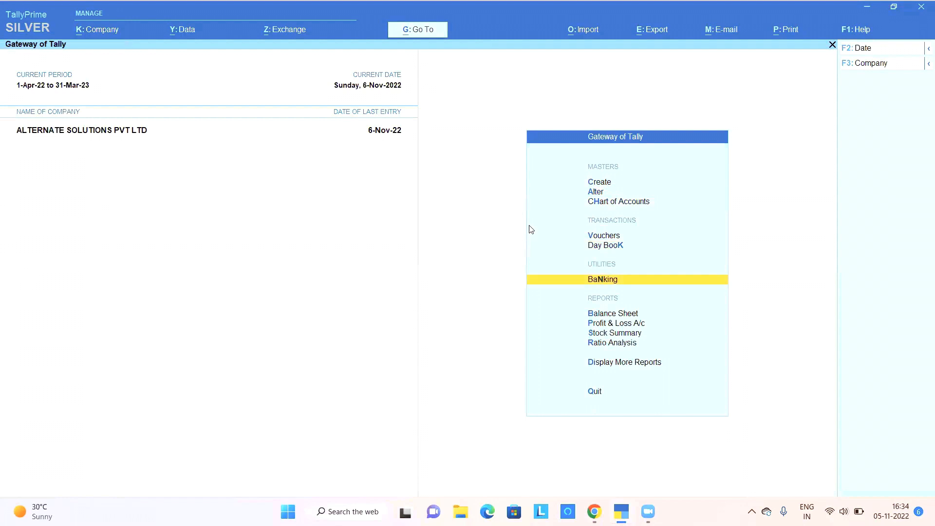
{"action": "key", "text": "Return"}
{"action": "key", "text": "Down"}
{"action": "key", "text": "Down"}
{"action": "key", "text": "Down"}
{"action": "key", "text": "Down"}
{"action": "key", "text": "Down"}
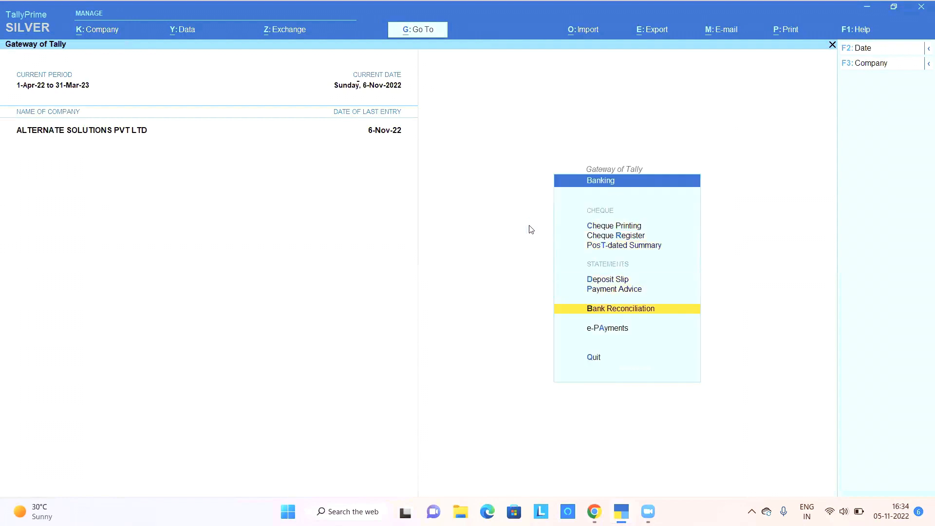
{"action": "key", "text": "Return"}
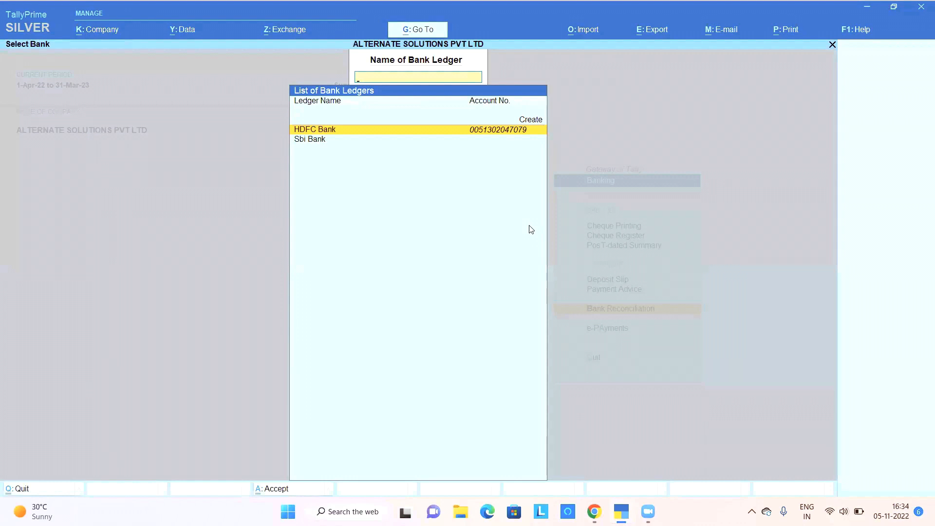
{"action": "key", "text": "Return"}
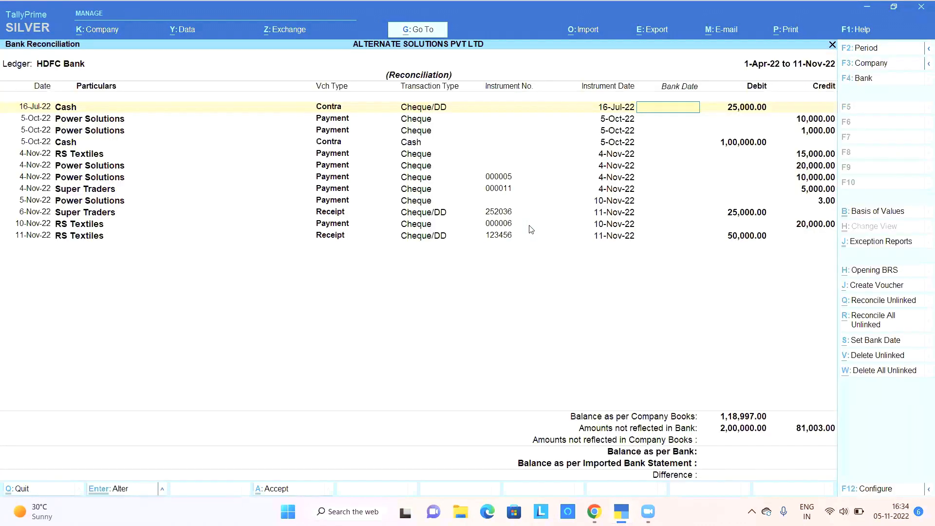
View the options for importing bank details from Excel and leave without importing
{"action": "key", "text": "alt+o"}
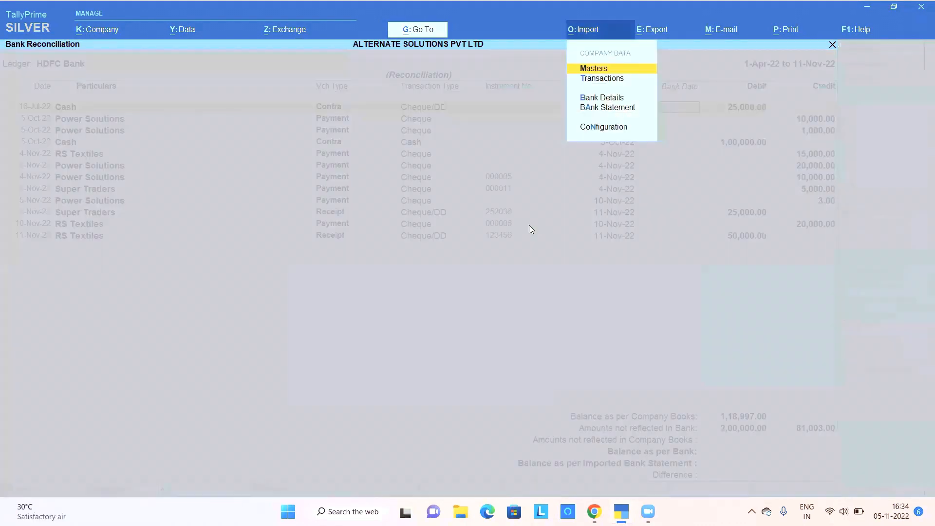
{"action": "key", "text": "Down"}
{"action": "key", "text": "Down"}
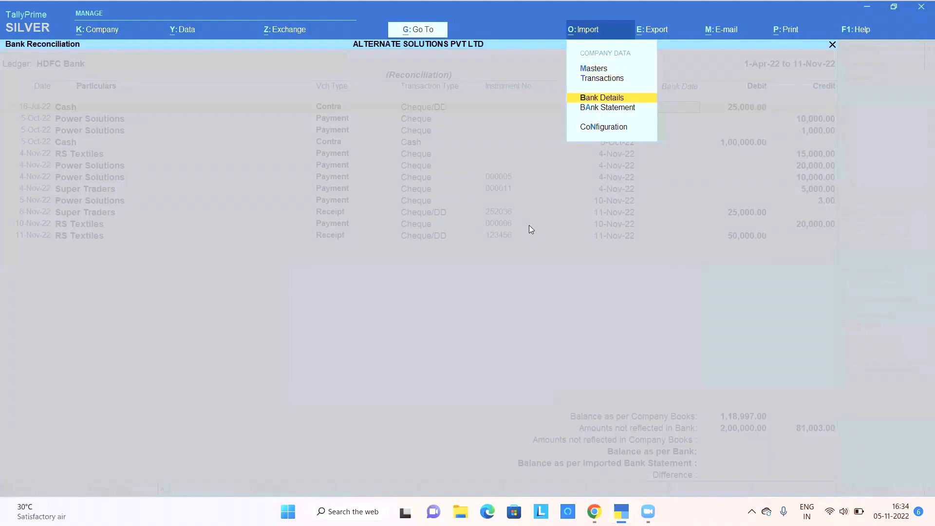
{"action": "key", "text": "Return"}
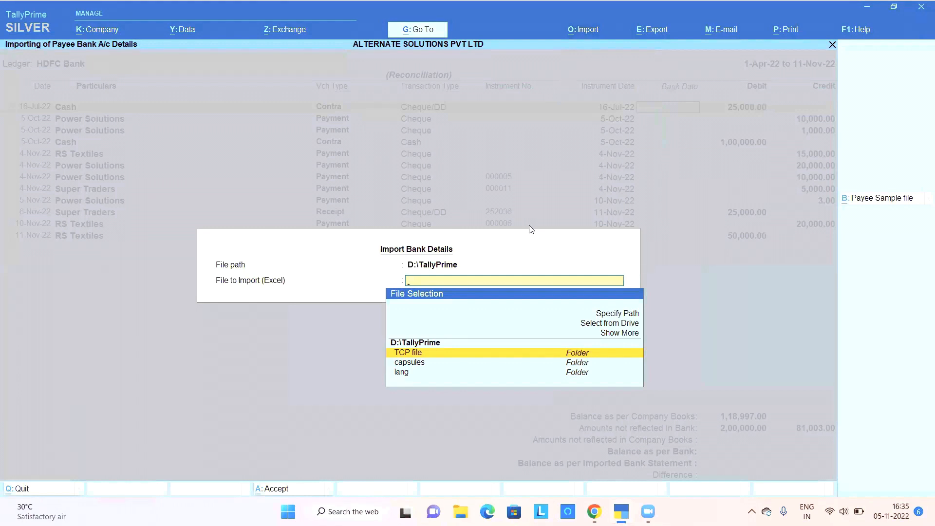
{"action": "key", "text": "Escape"}
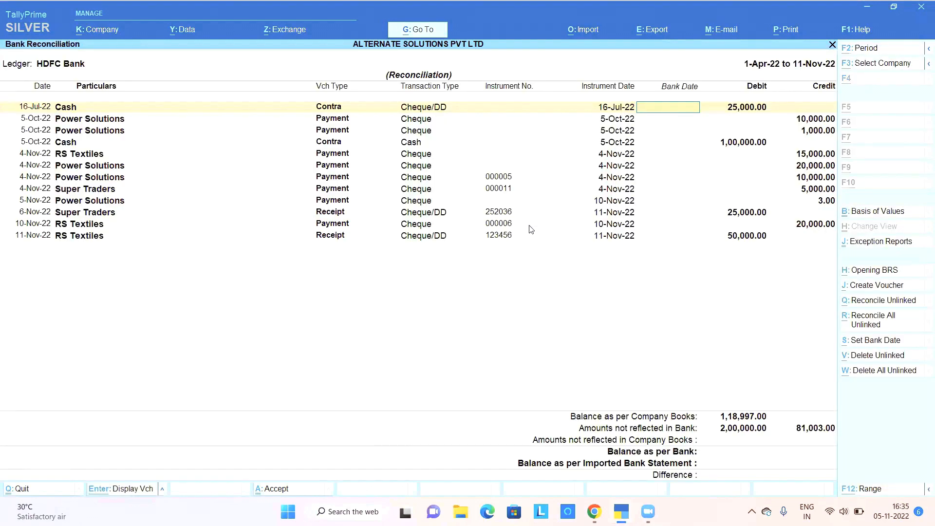
Open the bank statement import for HDFC Bank, set the file type to Excel, and leave without importing a file
{"action": "key", "text": "alt+o"}
{"action": "key", "text": "Down"}
{"action": "key", "text": "Down"}
{"action": "key", "text": "Down"}
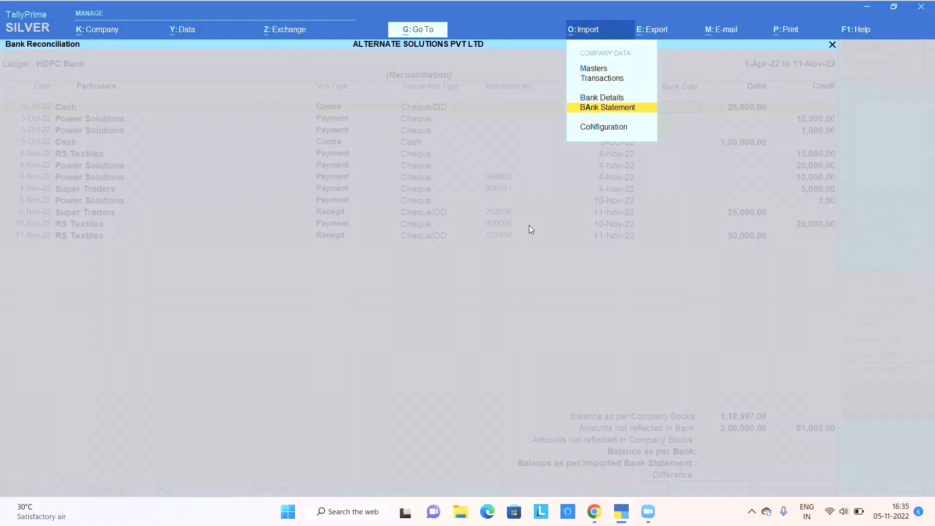
{"action": "key", "text": "Return"}
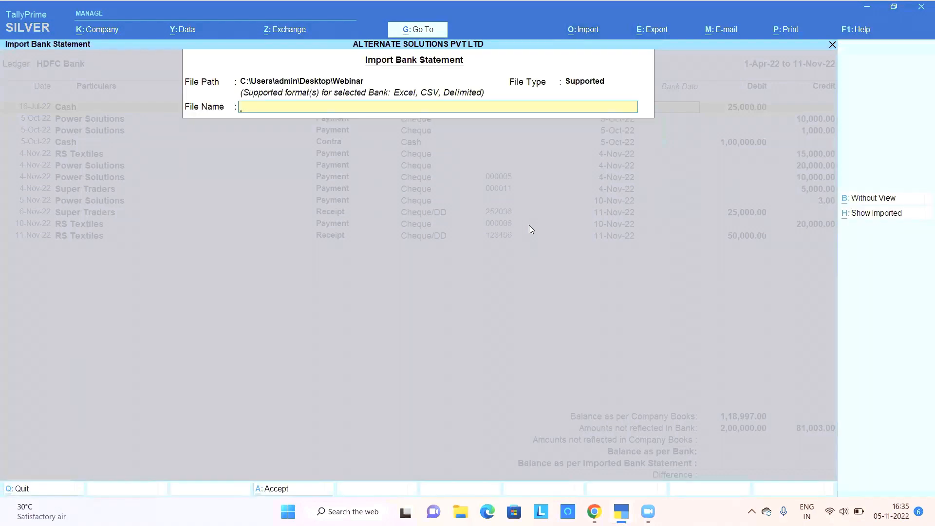
{"action": "key", "text": "BackSpace"}
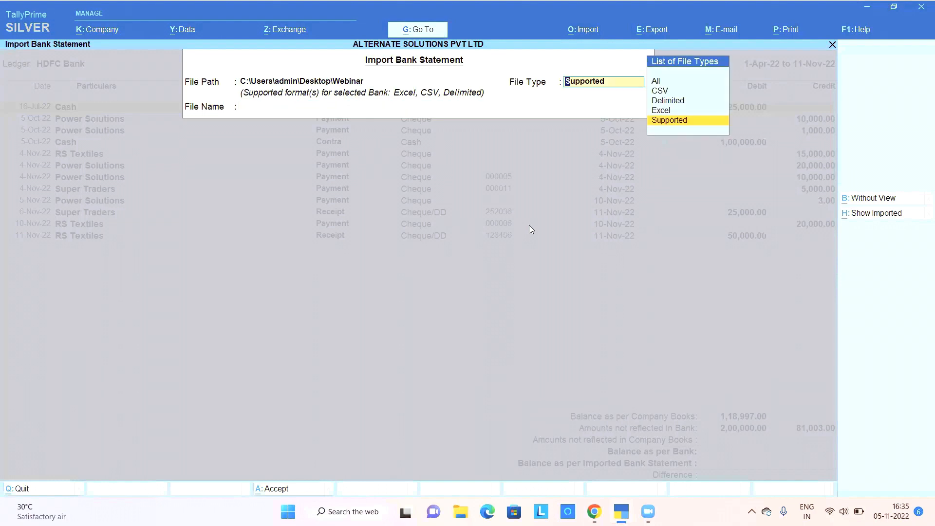
{"action": "key", "text": "Up"}
{"action": "key", "text": "Up"}
{"action": "key", "text": "Up"}
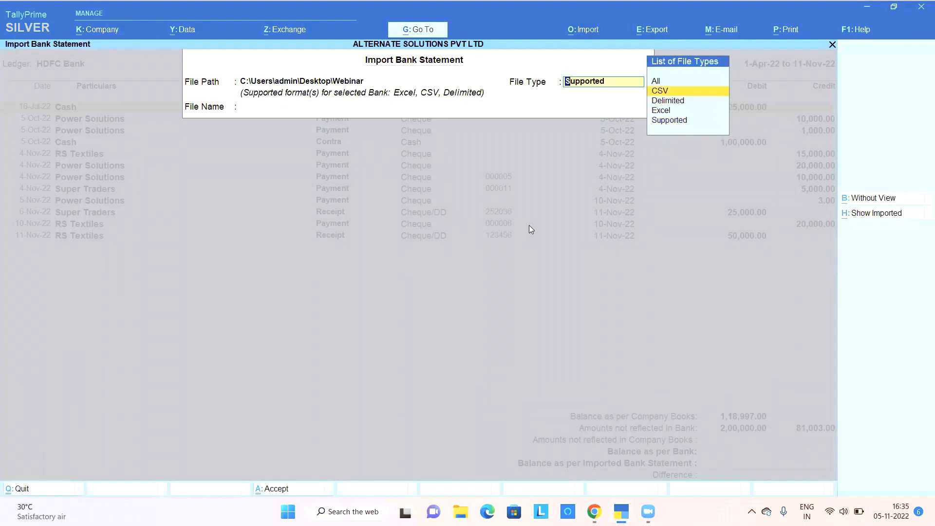
{"action": "key", "text": "Down"}
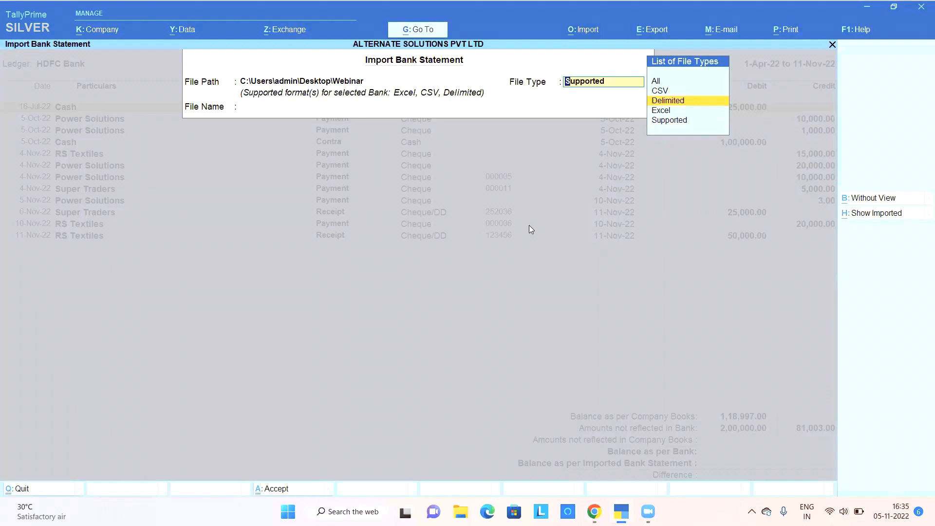
{"action": "key", "text": "Down"}
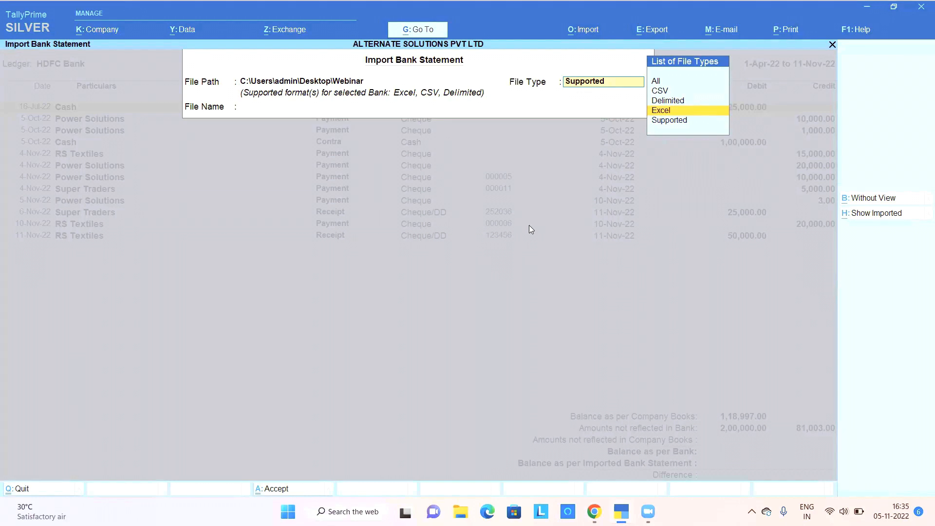
{"action": "key", "text": "Return"}
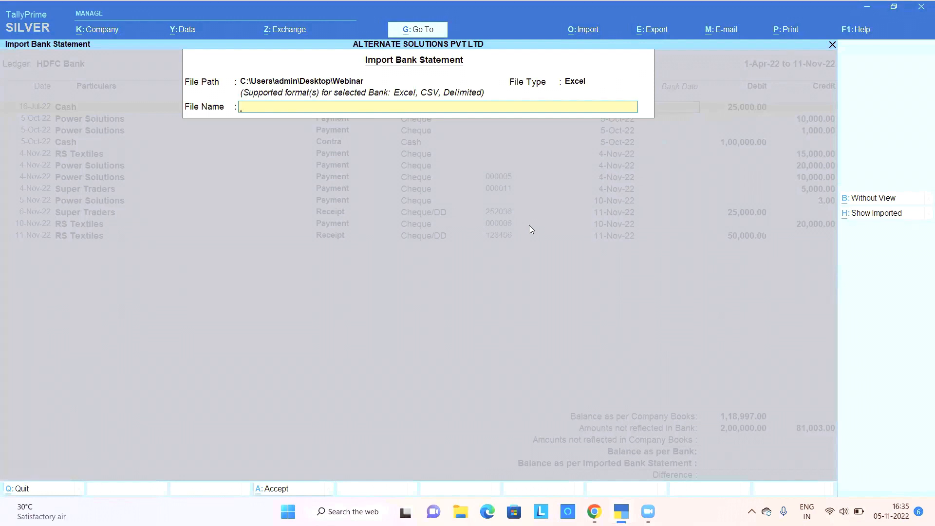
{"action": "key", "text": "Escape"}
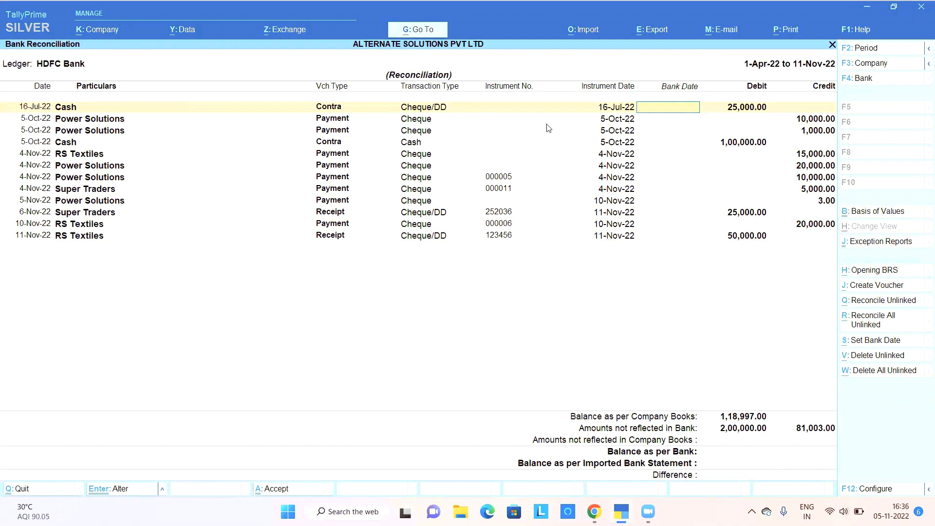
{"action": "type", "text": "3-12"}
{"action": "key", "text": "BackSpace"}
{"action": "key", "text": "BackSpace"}
{"action": "key", "text": "BackSpace"}
{"action": "key", "text": "BackSpace"}
Set the bank dates of the HDFC Bank reconciliation entries using the Instrument Date type
{"action": "left_click", "coordinate": [883, 343]}
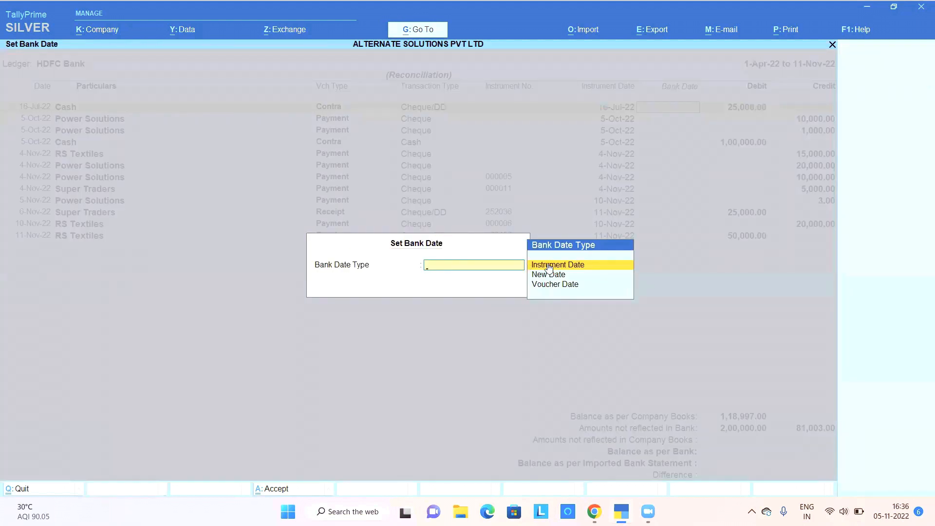
{"action": "left_click", "coordinate": [584, 267]}
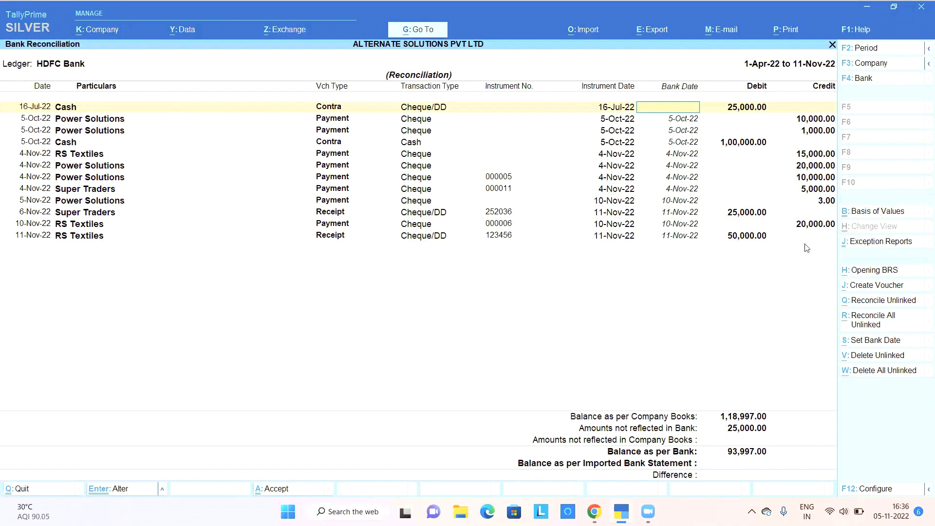
Set the bank dates of the reconciliation entries using the New Date type with 6-11-2022
{"action": "left_click", "coordinate": [874, 340]}
{"action": "key", "text": "Down"}
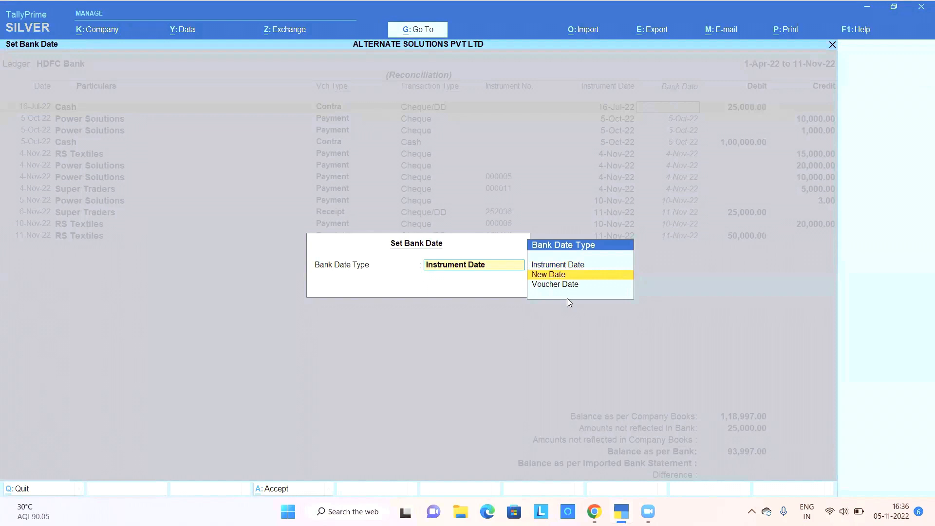
{"action": "key", "text": "Return"}
{"action": "key", "text": "Return"}
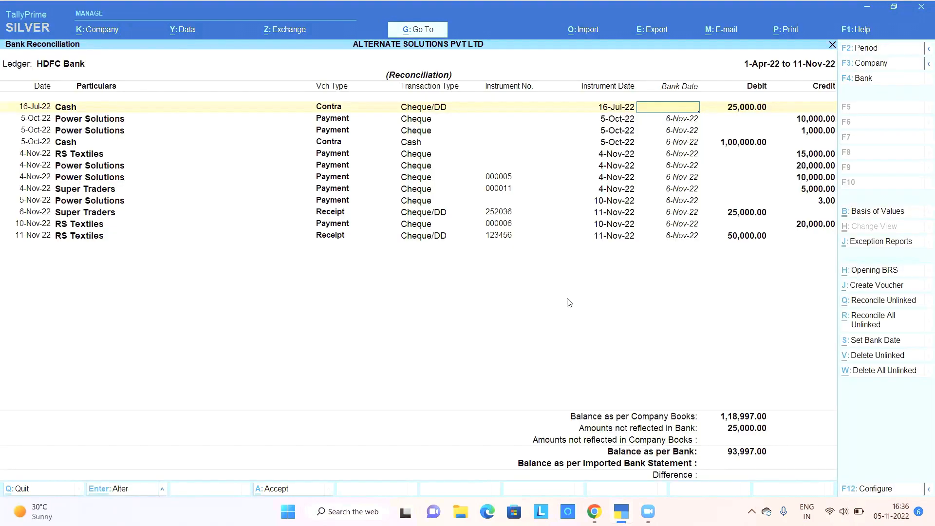
Reapply the New Date 6-11-2022 to the reconciliation entries and switch their bank dates to the Voucher Date type
{"action": "left_click", "coordinate": [889, 344]}
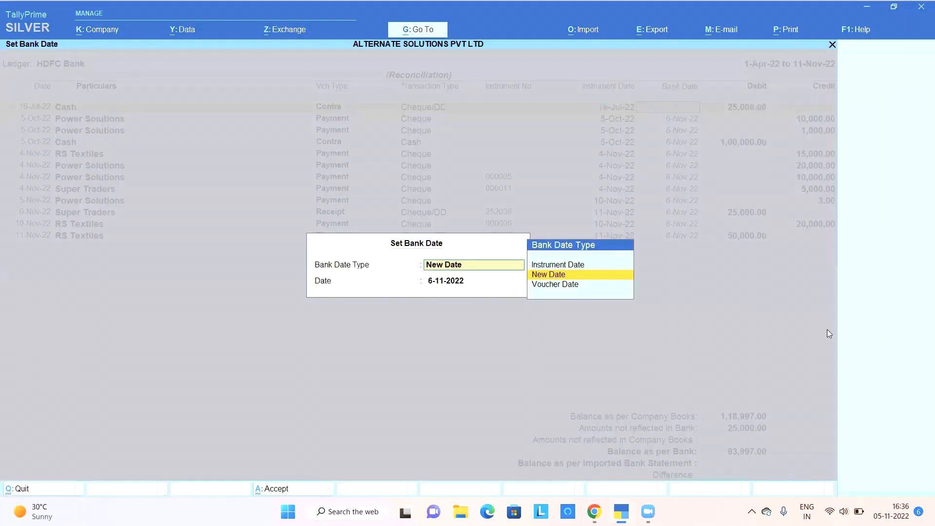
{"action": "left_click", "coordinate": [559, 275]}
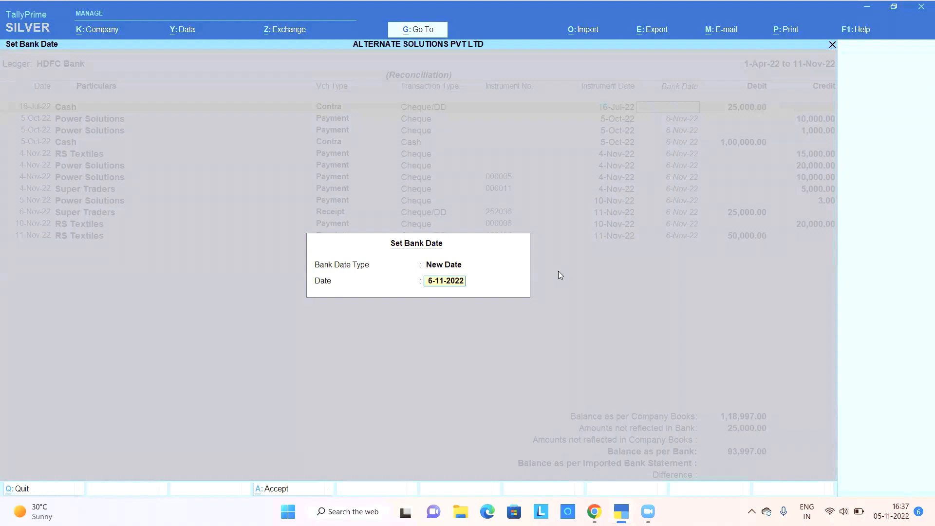
{"action": "key", "text": "Return"}
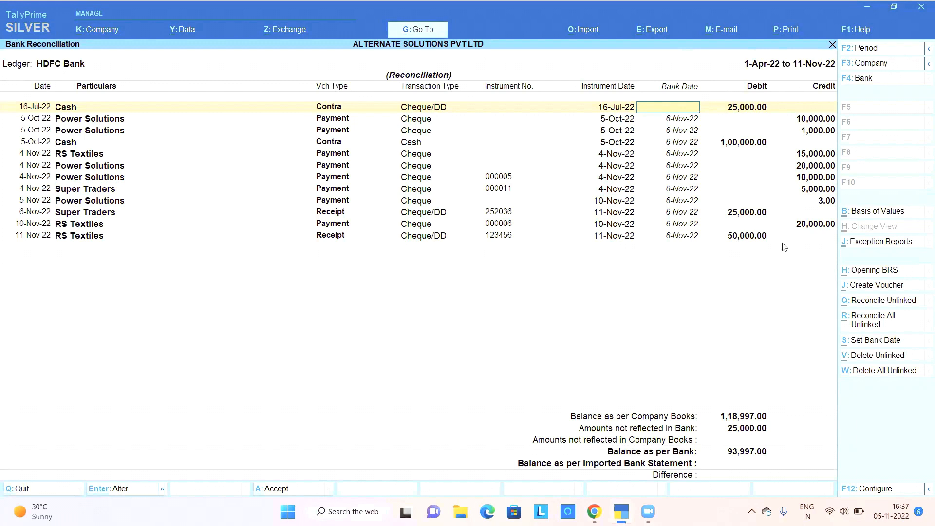
{"action": "key", "text": "alt+s"}
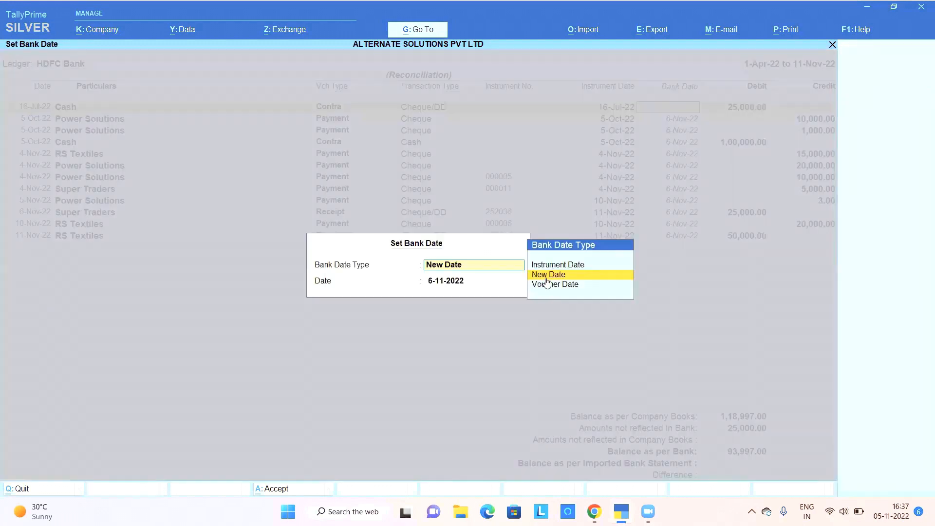
{"action": "left_click", "coordinate": [552, 285]}
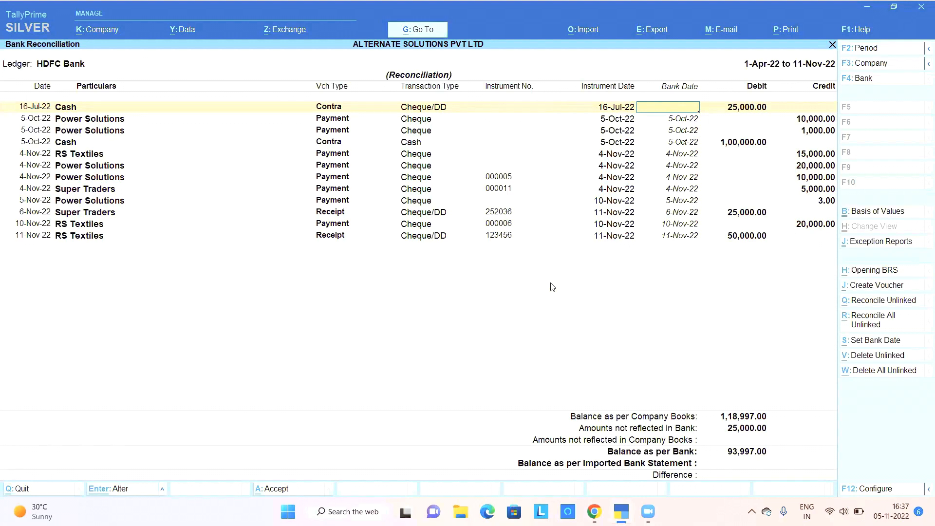
Clear the bank dates of the entries from 5-Oct-22 through 10-Nov-22, keep the last RS Textiles receipt's date, and save the reconciliation
{"action": "left_click", "coordinate": [672, 120]}
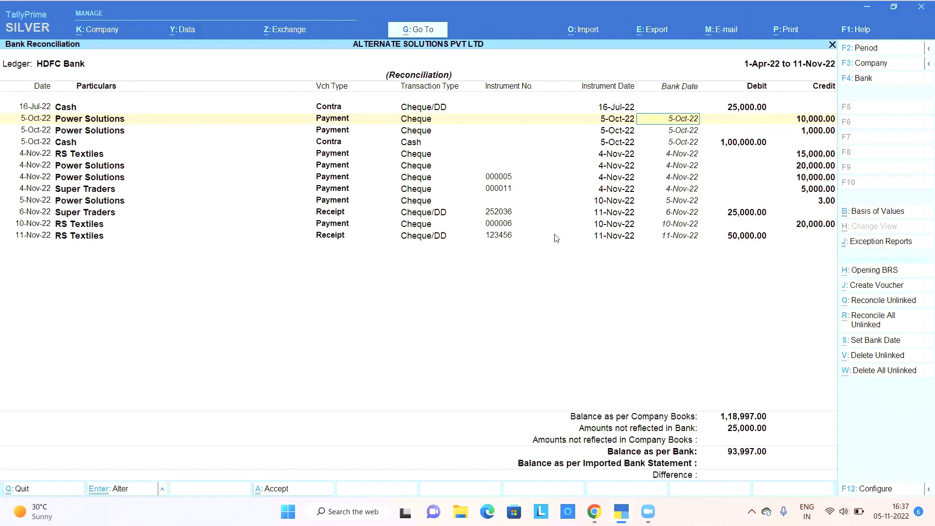
{"action": "key", "text": "BackSpace"}
{"action": "key", "text": "Return"}
{"action": "key", "text": "BackSpace"}
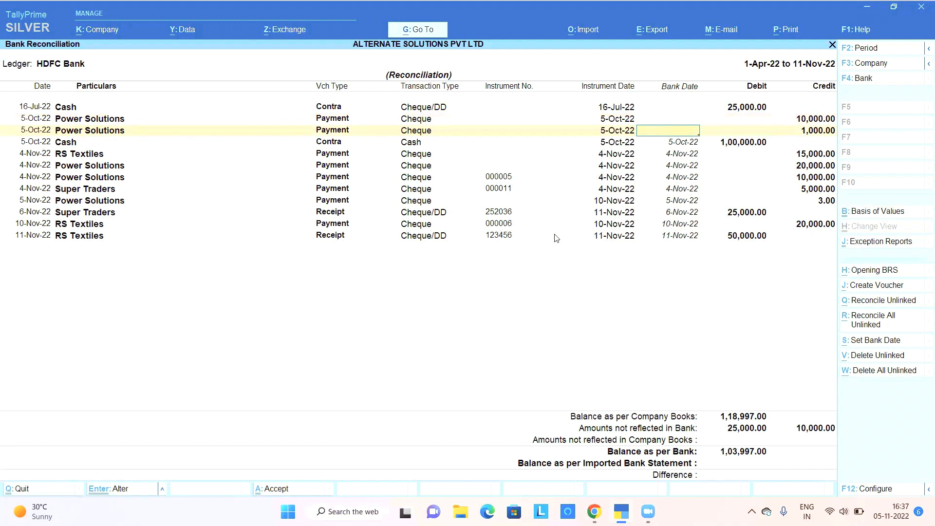
{"action": "key", "text": "Return"}
{"action": "key", "text": "BackSpace"}
{"action": "key", "text": "Return"}
{"action": "key", "text": "Return"}
{"action": "key", "text": "BackSpace"}
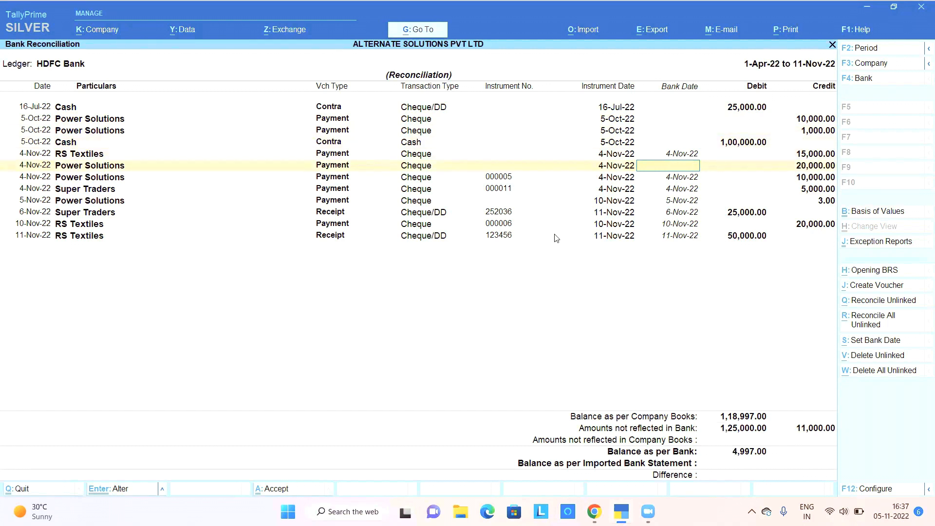
{"action": "key", "text": "Up"}
{"action": "key", "text": "BackSpace"}
{"action": "key", "text": "Return"}
{"action": "key", "text": "Return"}
{"action": "key", "text": "BackSpace"}
{"action": "key", "text": "Return"}
{"action": "key", "text": "BackSpace"}
{"action": "key", "text": "Return"}
{"action": "key", "text": "BackSpace"}
{"action": "key", "text": "Return"}
{"action": "key", "text": "BackSpace"}
{"action": "key", "text": "Return"}
{"action": "key", "text": "BackSpace"}
{"action": "key", "text": "Return"}
{"action": "key", "text": "Return"}
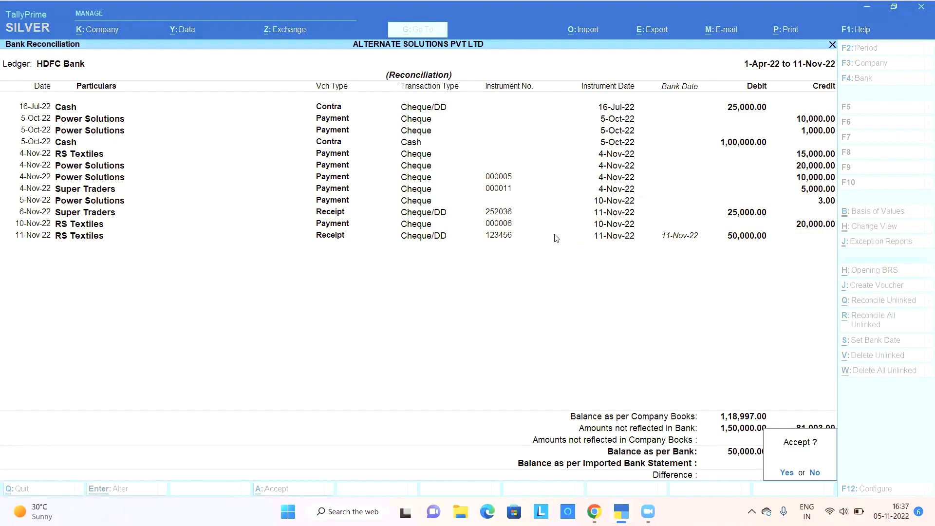
{"action": "key", "text": "y"}
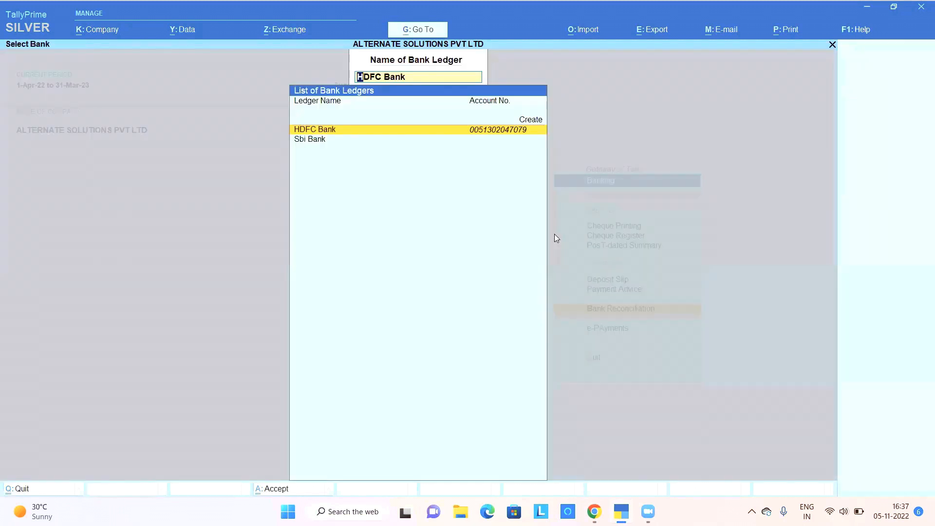
Reopen the HDFC Bank reconciliation to review the unreconciled entries and return to the Gateway of Tally
{"action": "key", "text": "Return"}
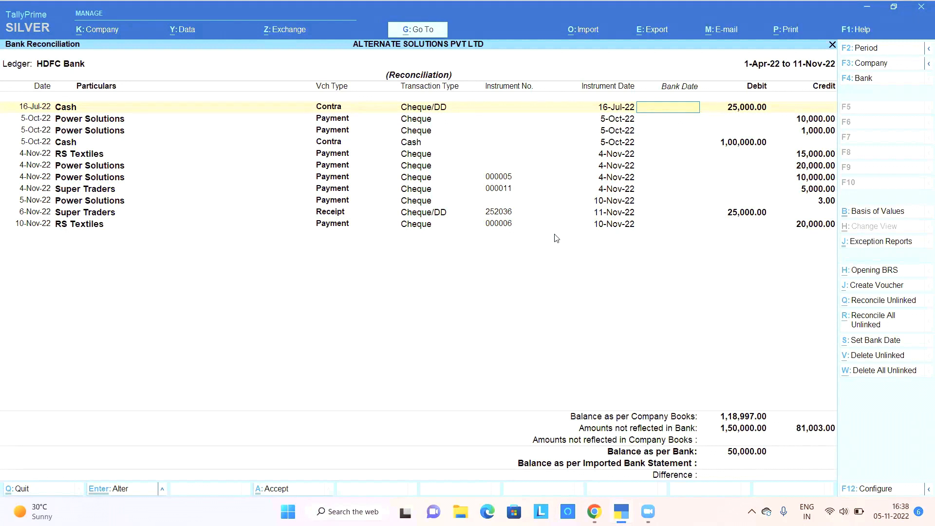
{"action": "key", "text": "Down"}
{"action": "key", "text": "Down"}
{"action": "key", "text": "Down"}
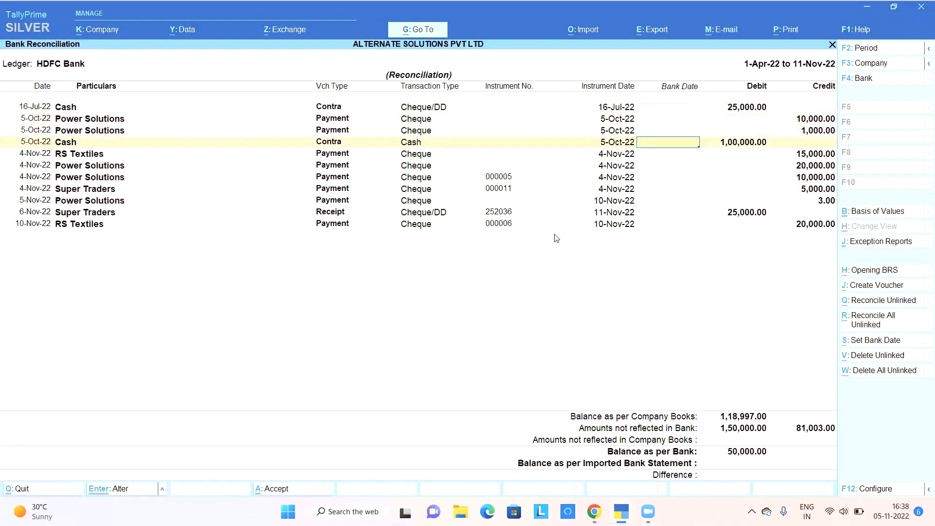
{"action": "key", "text": "Escape"}
{"action": "key", "text": "Return"}
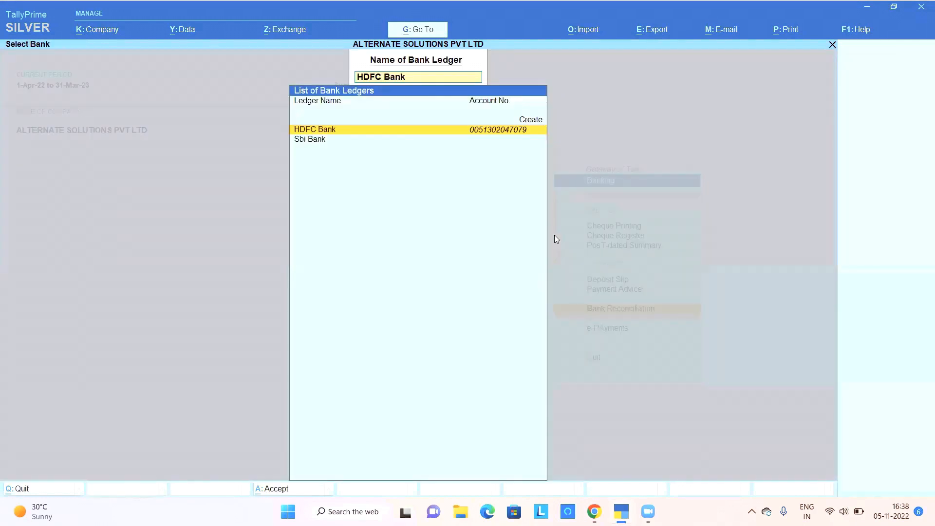
{"action": "key", "text": "Escape"}
{"action": "key", "text": "Escape"}
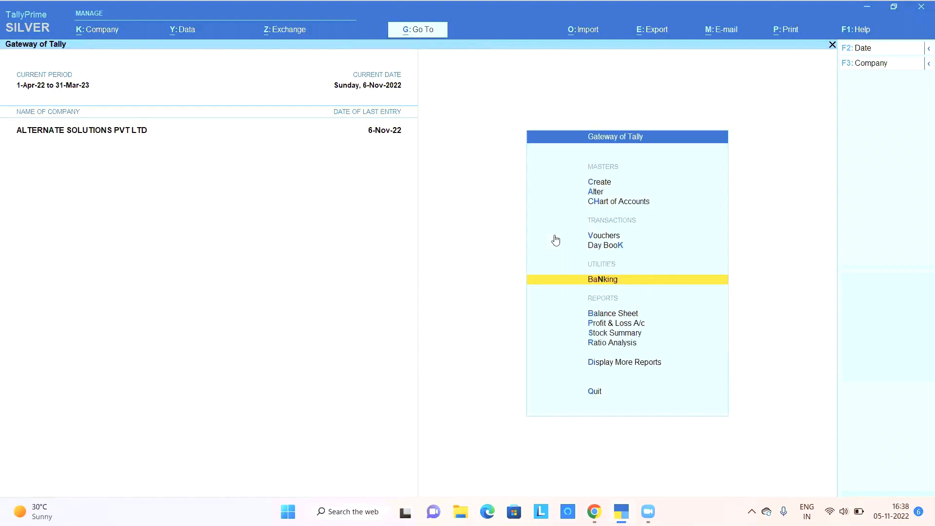
{"action": "key", "text": "Escape"}
{"action": "key", "text": "n"}
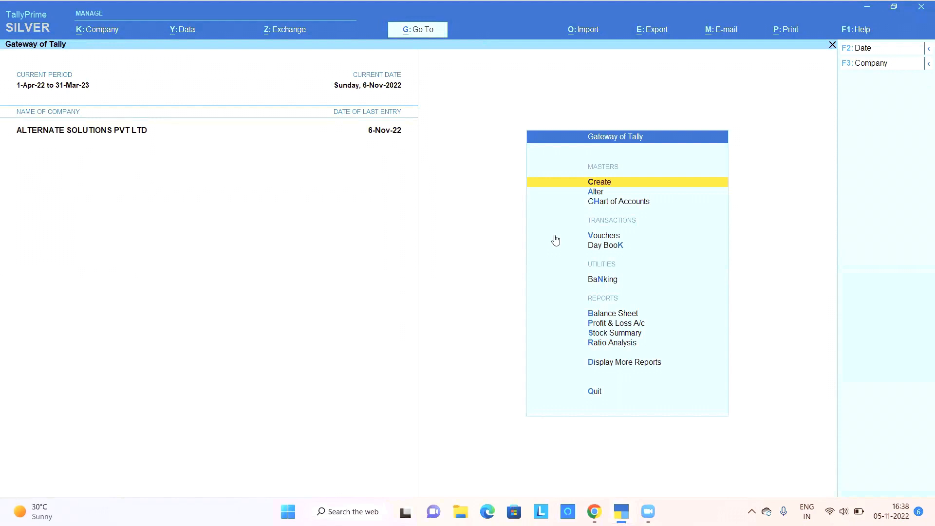
Open the Payment Advice report for the Power Solutions ledger
{"action": "key", "text": "Down"}
{"action": "key", "text": "Down"}
{"action": "key", "text": "Down"}
{"action": "key", "text": "Down"}
{"action": "key", "text": "Down"}
{"action": "key", "text": "Down"}
{"action": "key", "text": "Up"}
{"action": "key", "text": "Return"}
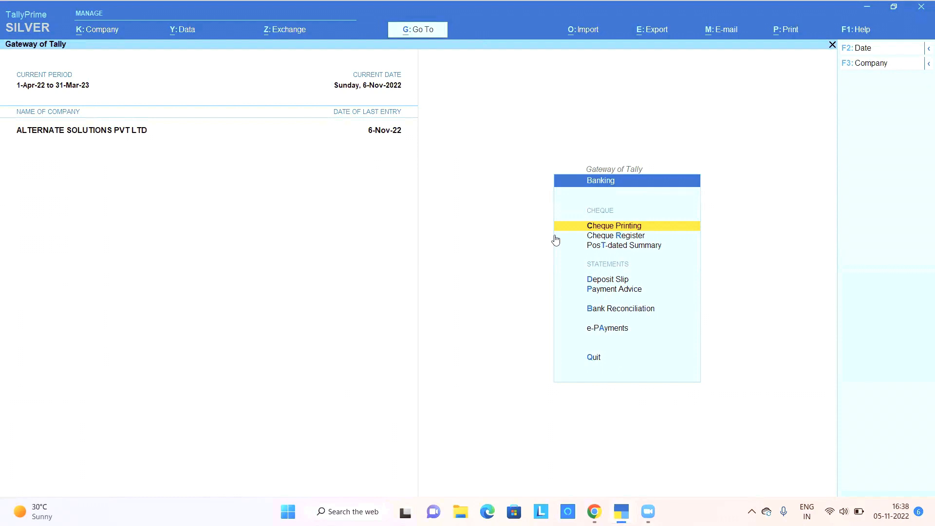
{"action": "key", "text": "Escape"}
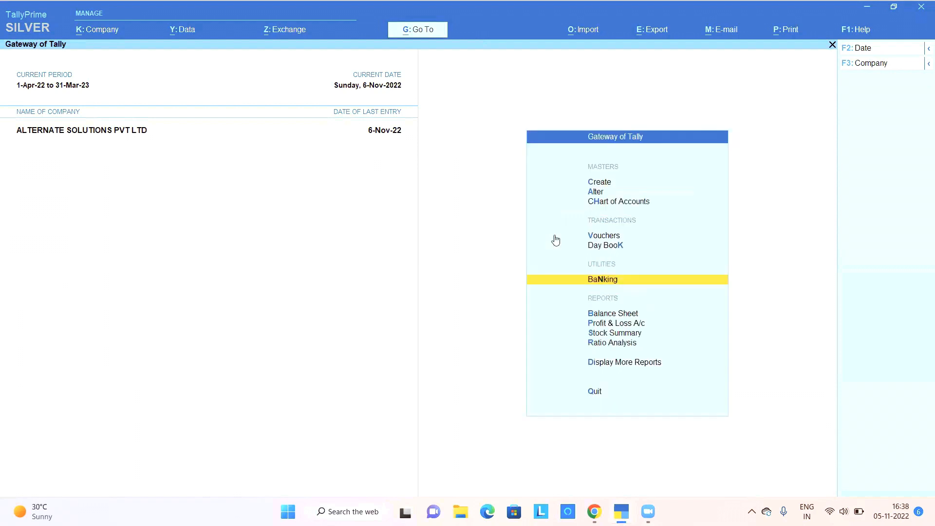
{"action": "key", "text": "Return"}
{"action": "key", "text": "Down"}
{"action": "key", "text": "Down"}
{"action": "key", "text": "Down"}
{"action": "key", "text": "Down"}
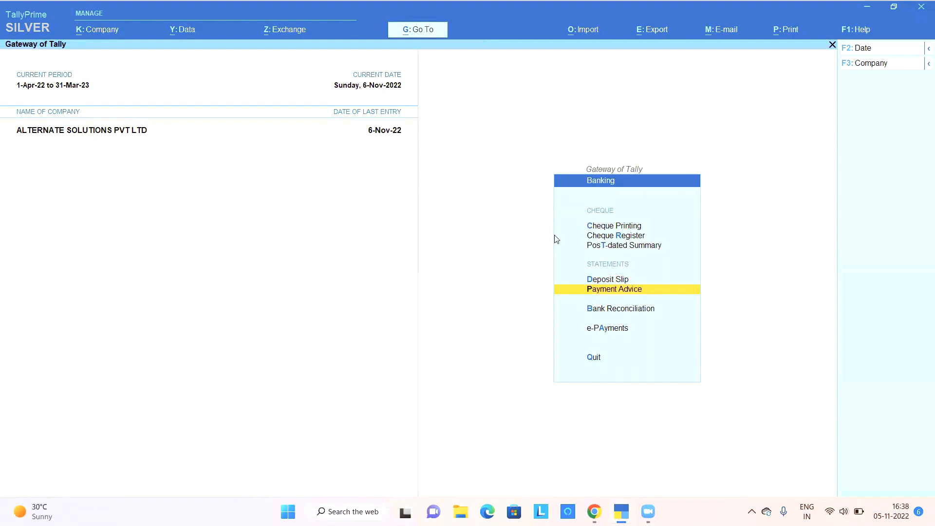
{"action": "key", "text": "Return"}
{"action": "key", "text": "Down"}
{"action": "key", "text": "Down"}
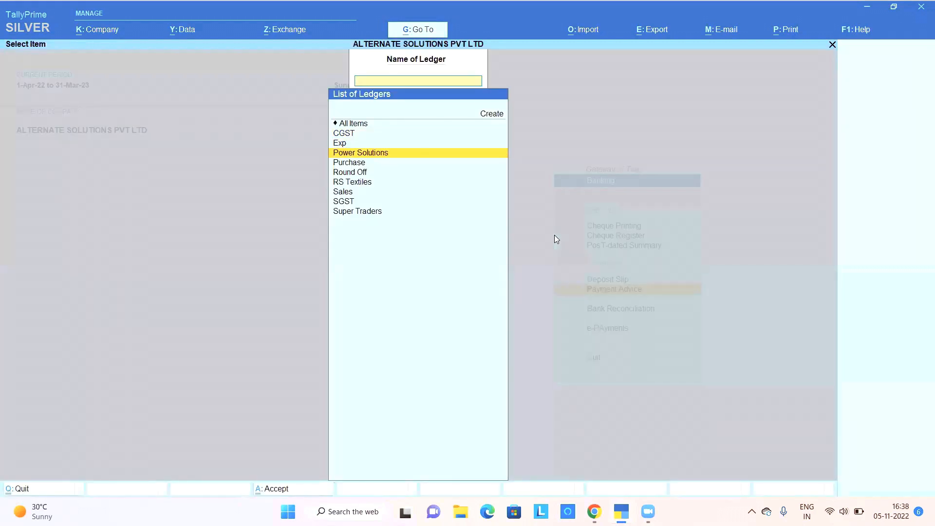
{"action": "key", "text": "Return"}
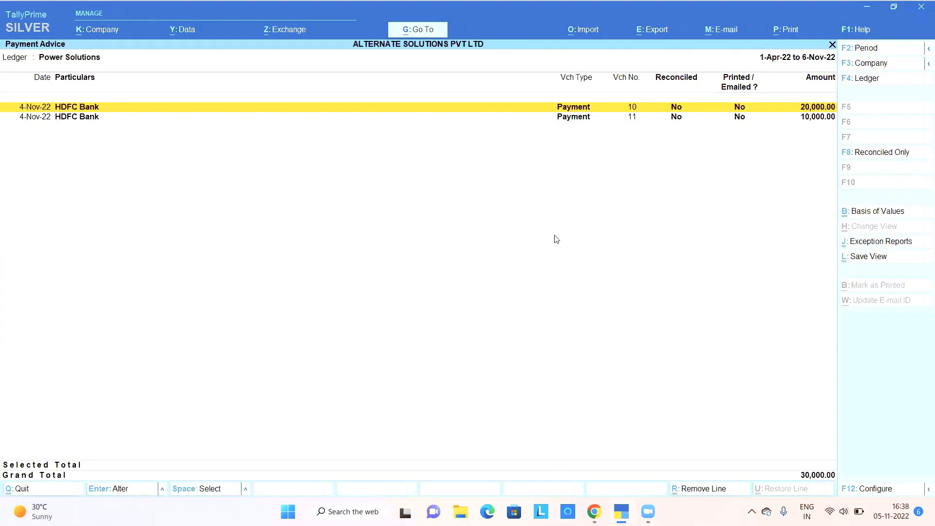
Select all Power Solutions payments and prepare the payment advice print with each transaction on a fresh page set to Yes
{"action": "key", "text": "space"}
{"action": "key", "text": "space"}
{"action": "key", "text": "ctrl"}
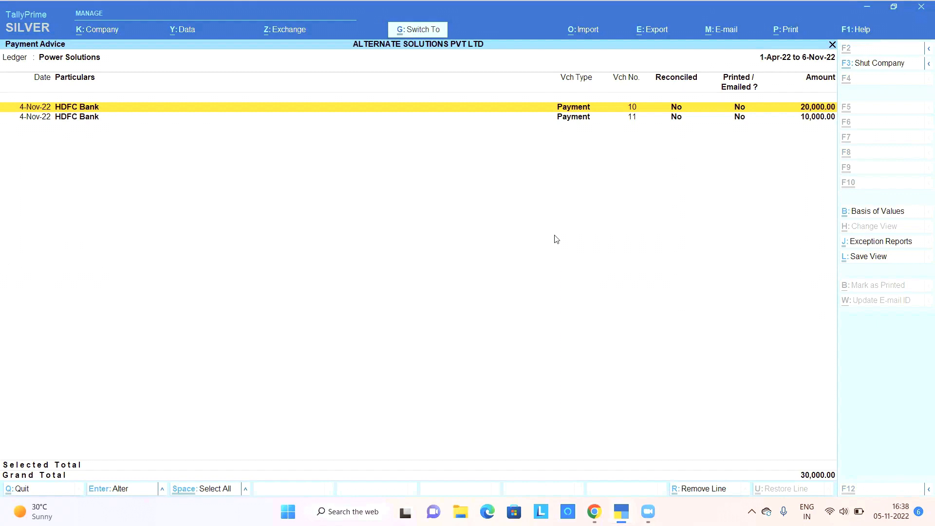
{"action": "key", "text": "ctrl+space"}
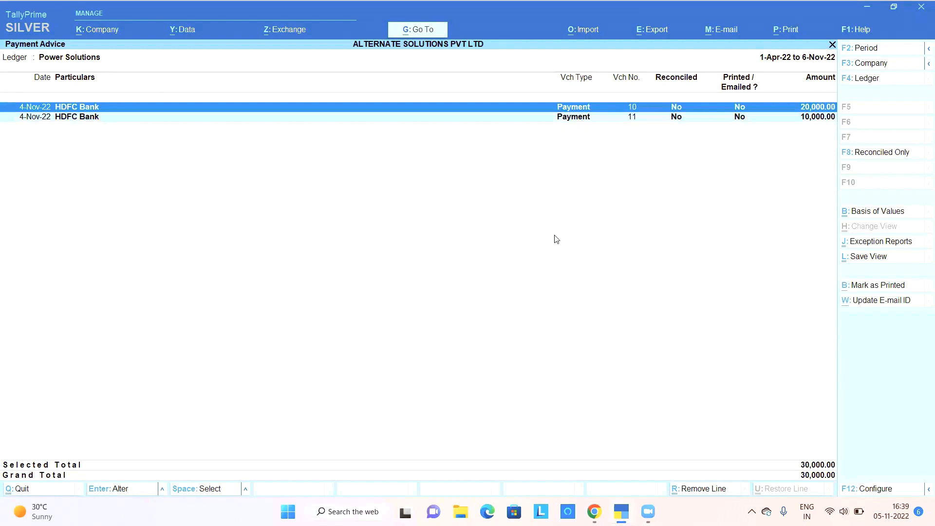
{"action": "key", "text": "alt"}
{"action": "key", "text": "alt+p"}
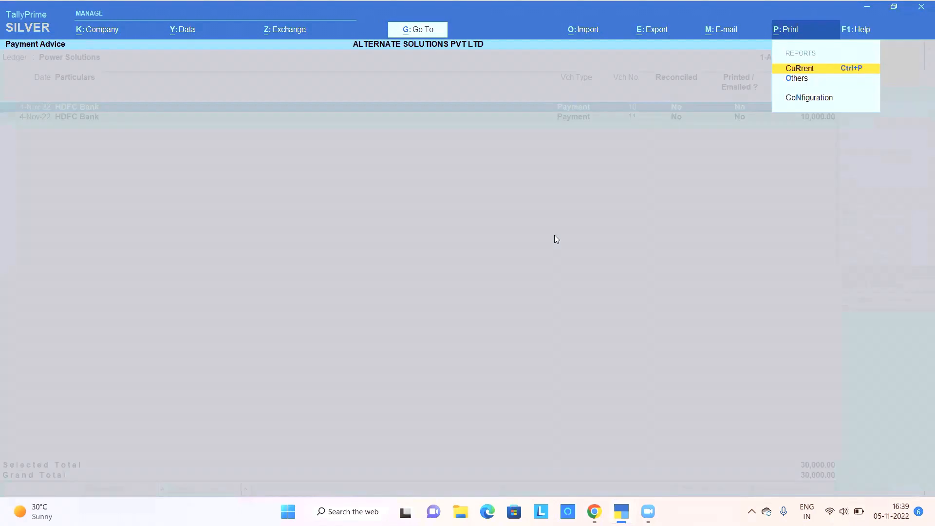
{"action": "key", "text": "Return"}
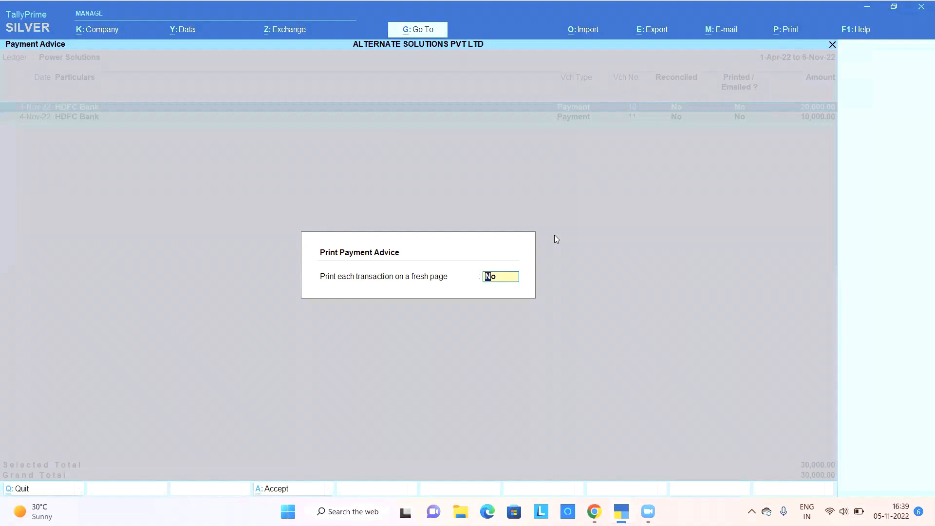
{"action": "type", "text": "y"}
{"action": "key", "text": "Return"}
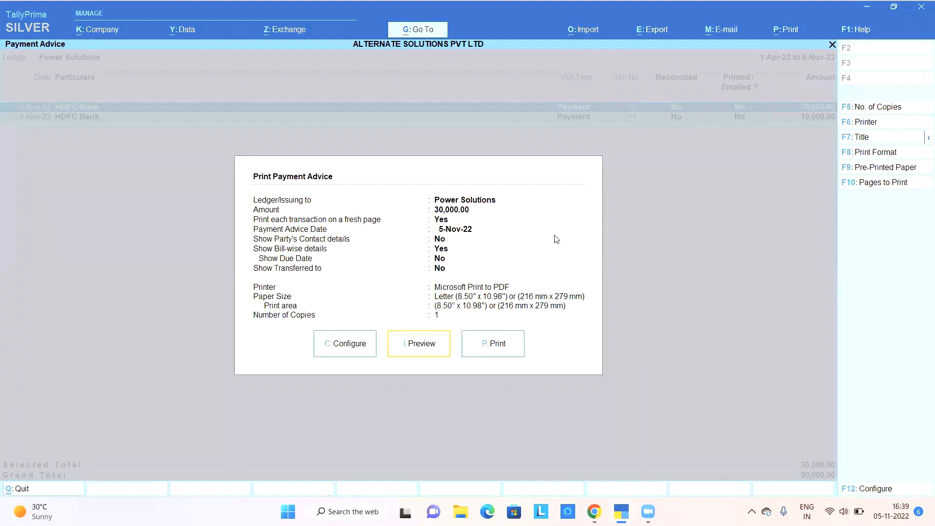
Preview the Power Solutions payment advice at enlarged size and return to the Payment Advice report
{"action": "key", "text": "i"}
{"action": "key", "text": "alt+z"}
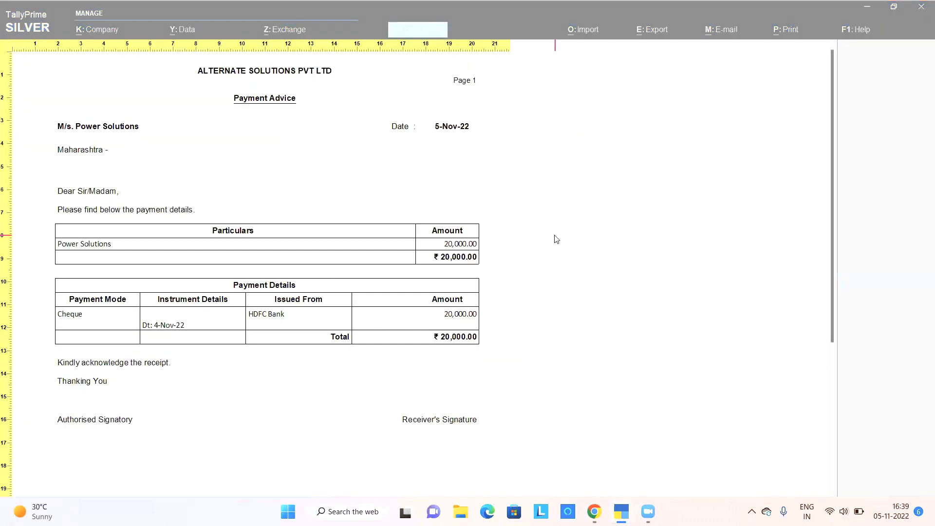
{"action": "key", "text": "Down"}
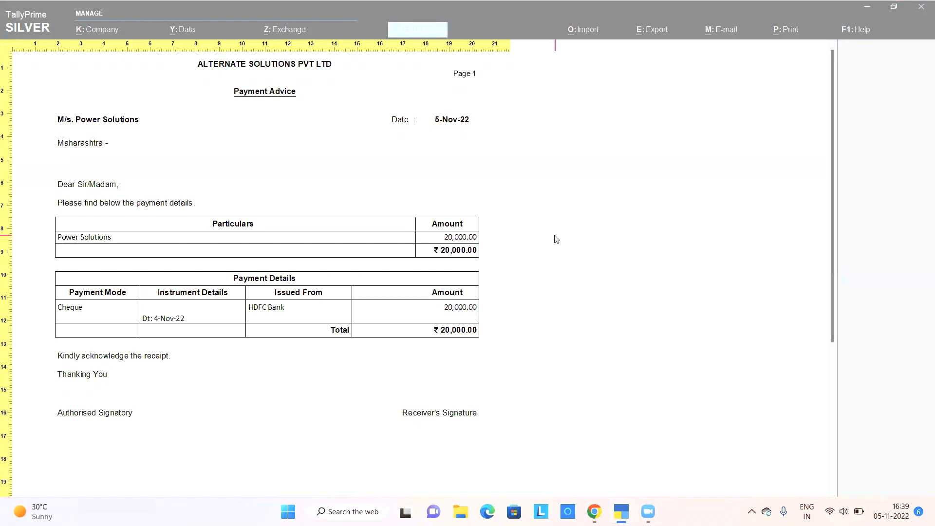
{"action": "left_click", "coordinate": [556, 239]}
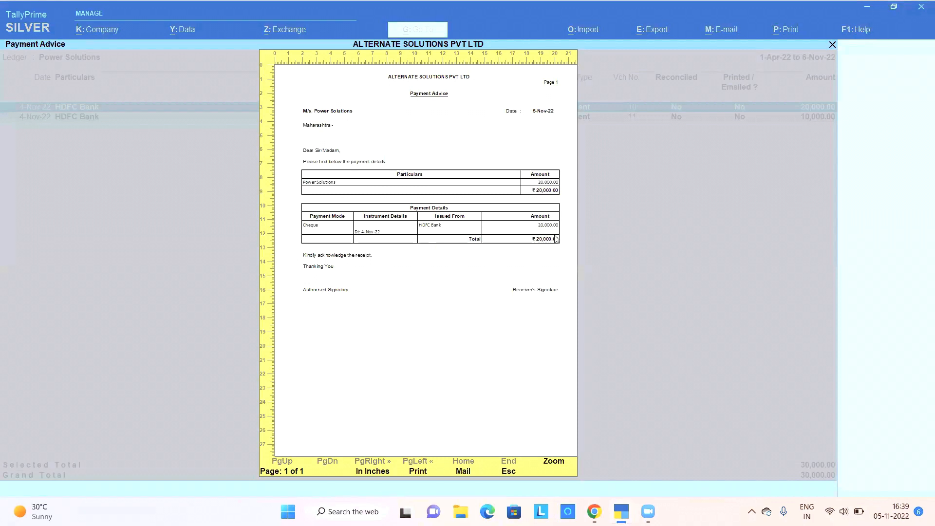
{"action": "left_click", "coordinate": [556, 238]}
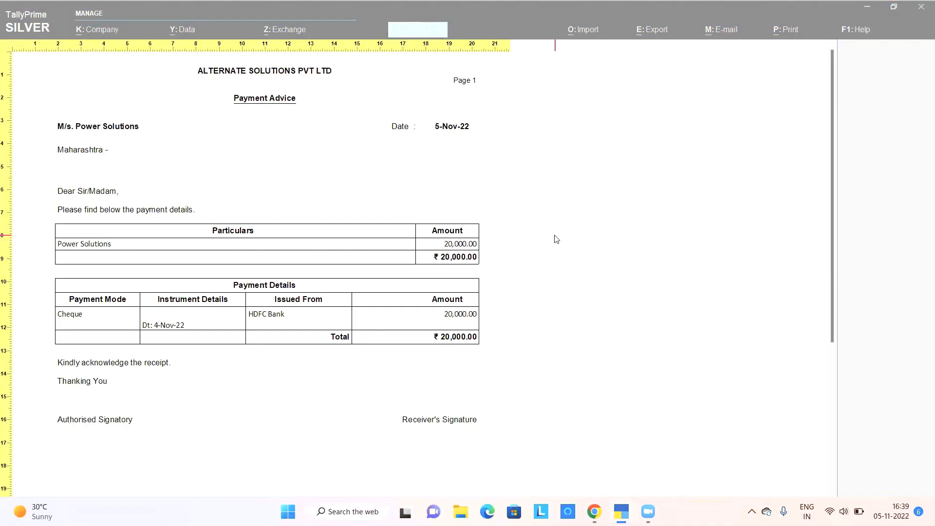
{"action": "key", "text": "Escape"}
{"action": "key", "text": "Escape"}
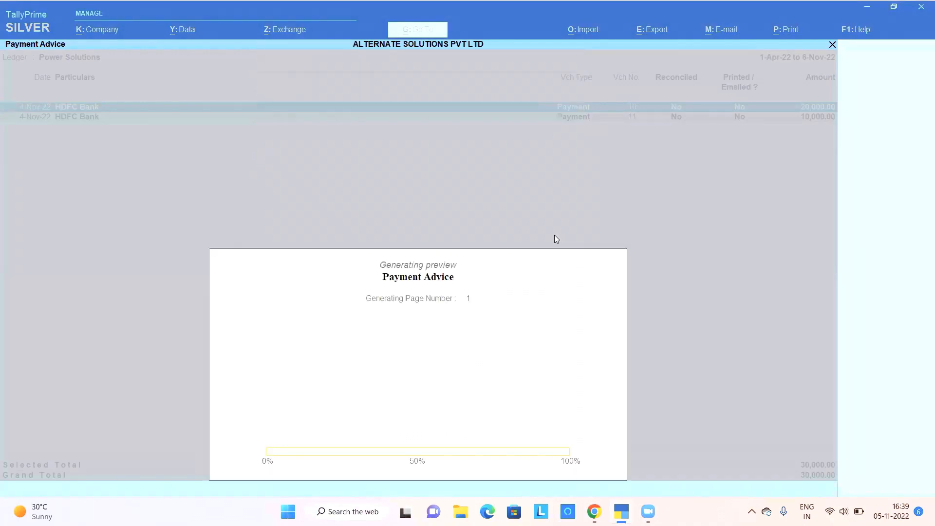
{"action": "key", "text": "Escape"}
Open payment voucher No. 10 of Power Solutions, preview its printout, and close the preview
{"action": "key", "text": "Return"}
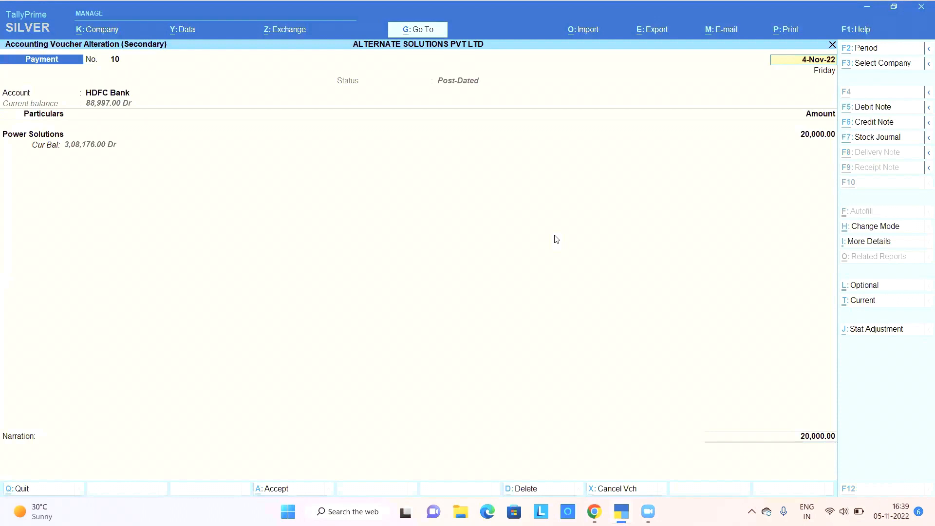
{"action": "key", "text": "ctrl+p"}
{"action": "key", "text": "Return"}
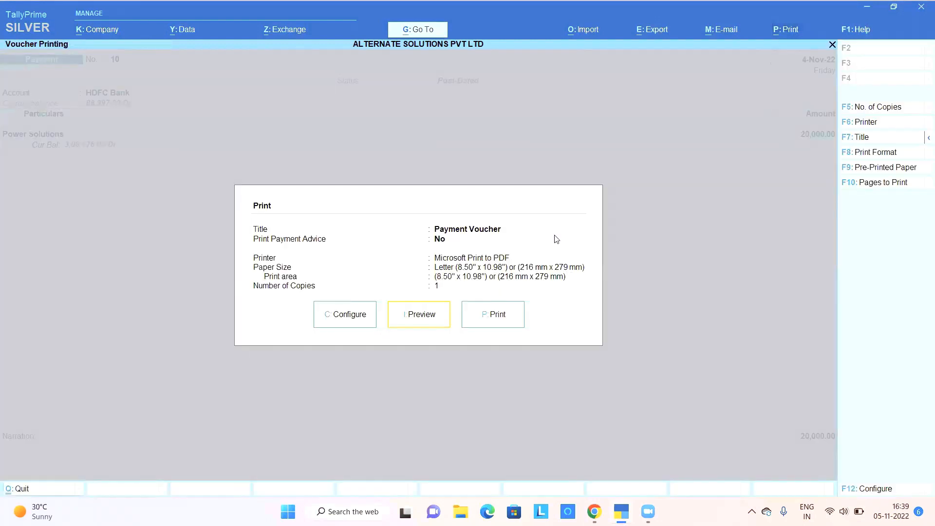
{"action": "key", "text": "Return"}
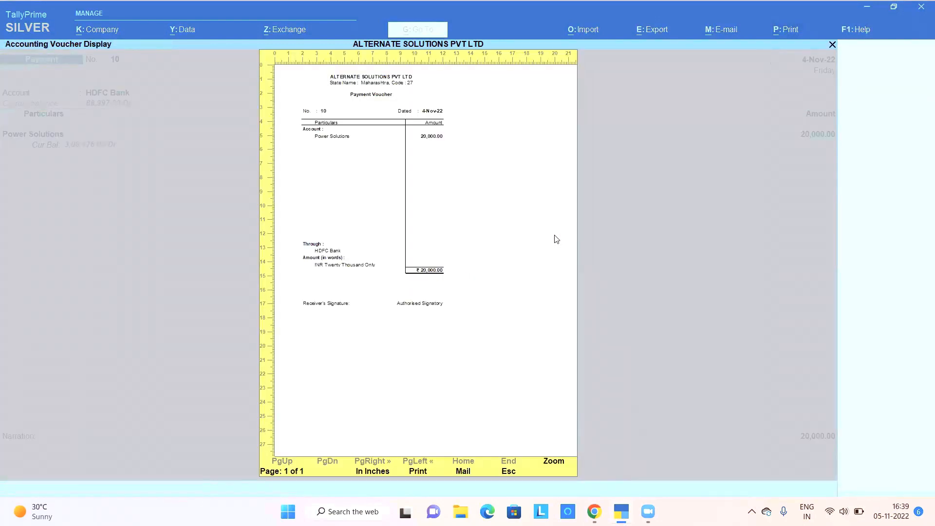
{"action": "key", "text": "Escape"}
Set Print Payment Advice to Yes in the print configuration of Power Solutions payment voucher No. 10
{"action": "key", "text": "Left"}
{"action": "key", "text": "Return"}
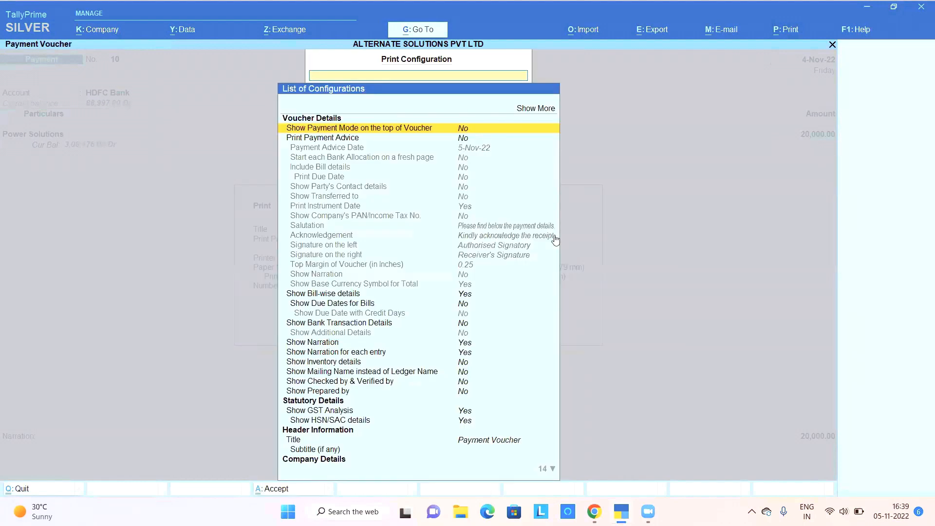
{"action": "key", "text": "Down"}
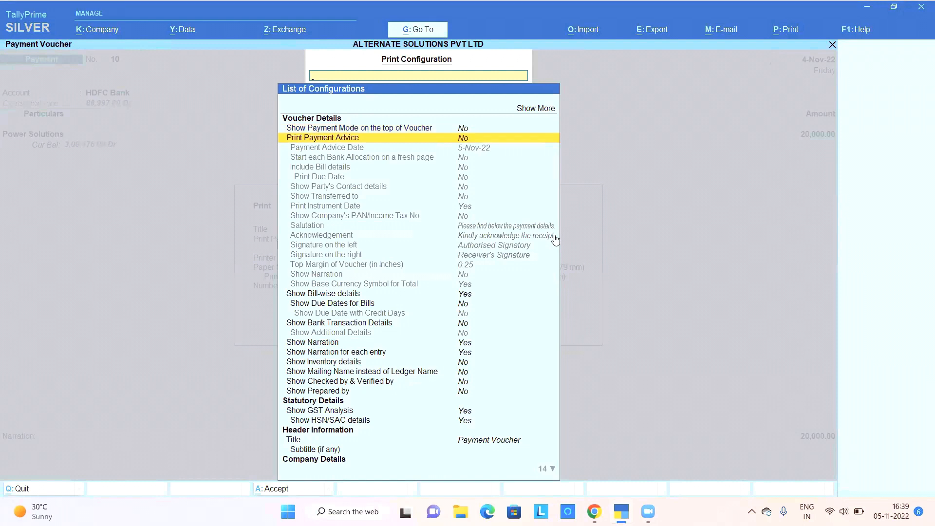
{"action": "key", "text": "Return"}
{"action": "key", "text": "ctrl"}
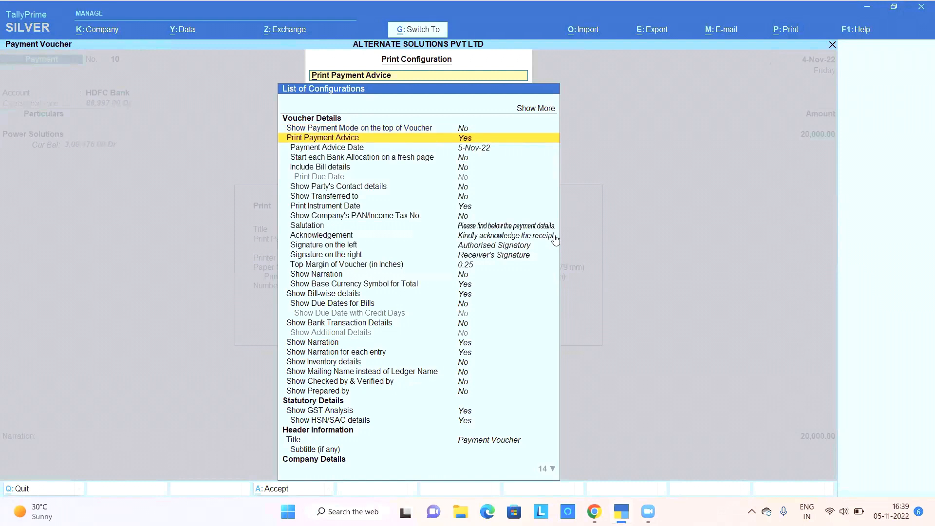
{"action": "key", "text": "ctrl+a"}
Preview voucher No. 10's payment advice at enlarged size and close the preview
{"action": "key", "text": "i"}
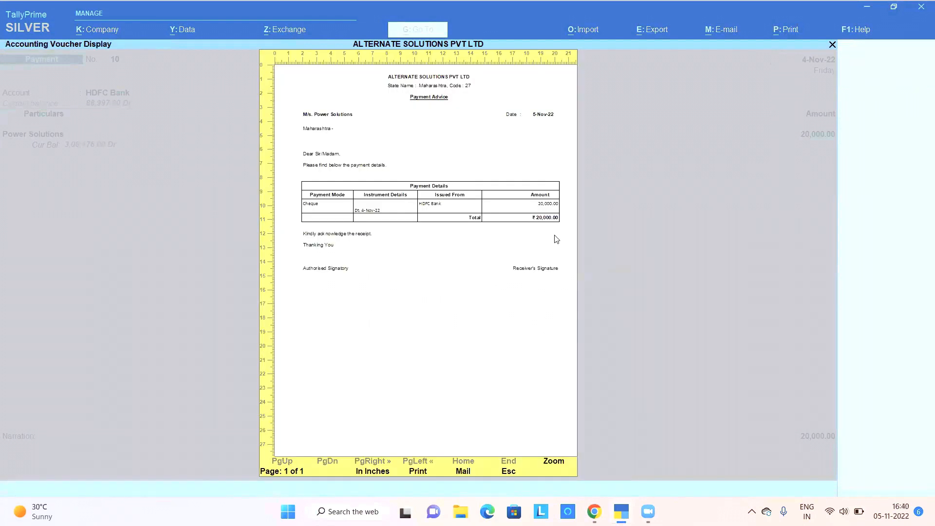
{"action": "key", "text": "alt+z"}
{"action": "key", "text": "Down"}
{"action": "key", "text": "Down"}
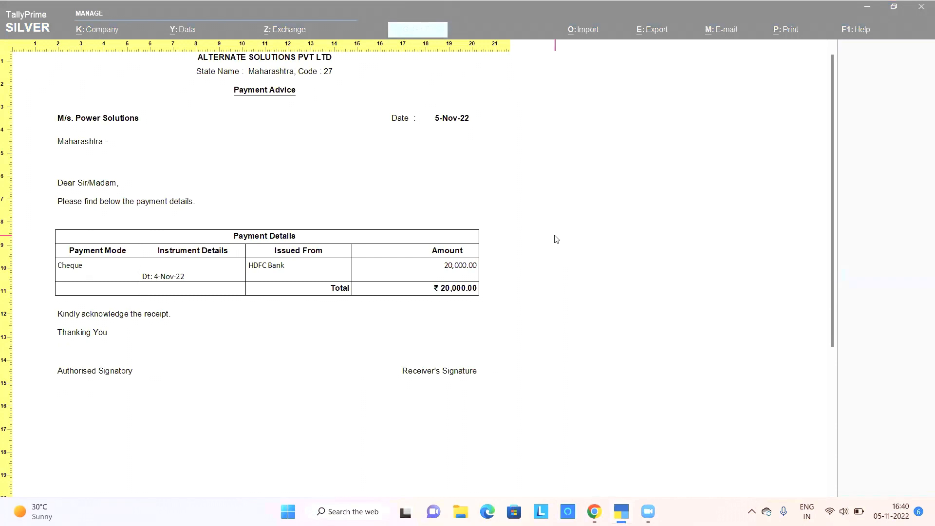
{"action": "key", "text": "alt+z"}
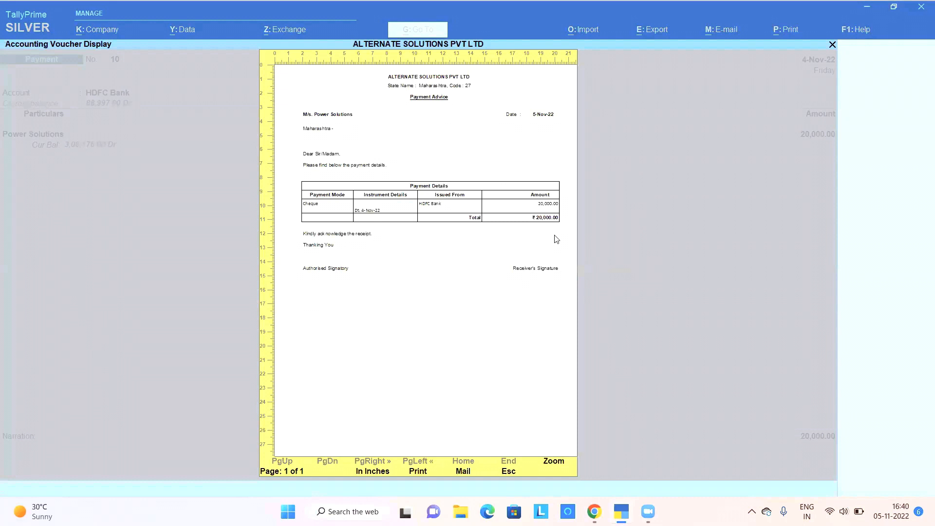
{"action": "key", "text": "Escape"}
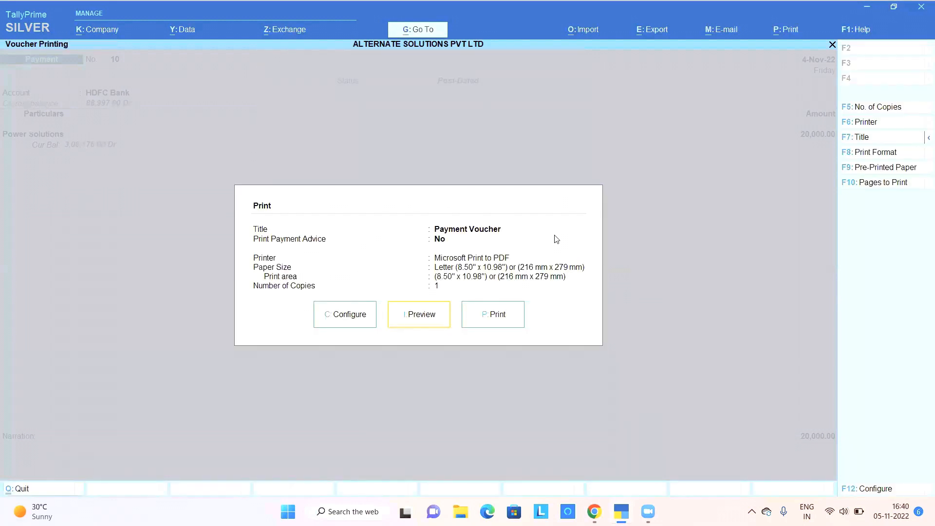
Leave the payment voucher and the Payment Advice report, returning to the Gateway of Tally
{"action": "key", "text": "Escape"}
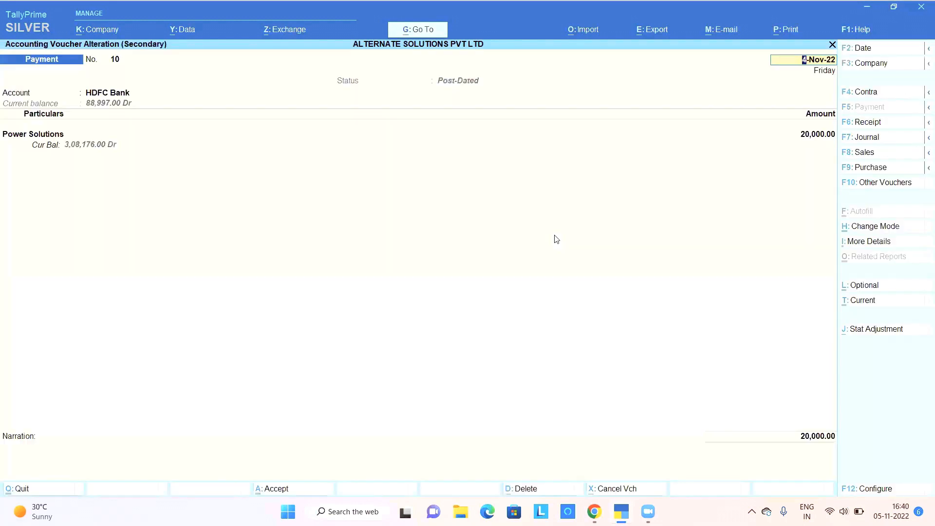
{"action": "key", "text": "Escape"}
{"action": "key", "text": "Escape"}
{"action": "key", "text": "Return"}
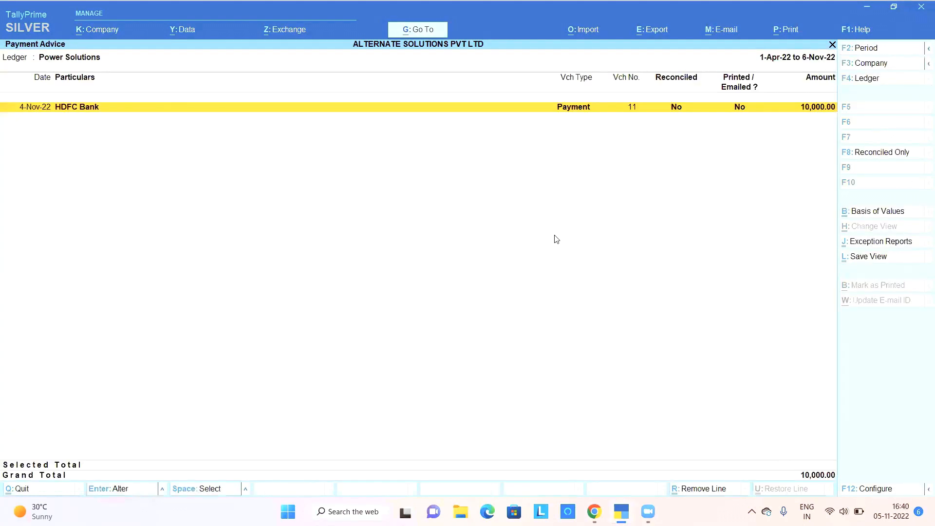
{"action": "key", "text": "Escape"}
{"action": "key", "text": "Escape"}
{"action": "key", "text": "Escape"}
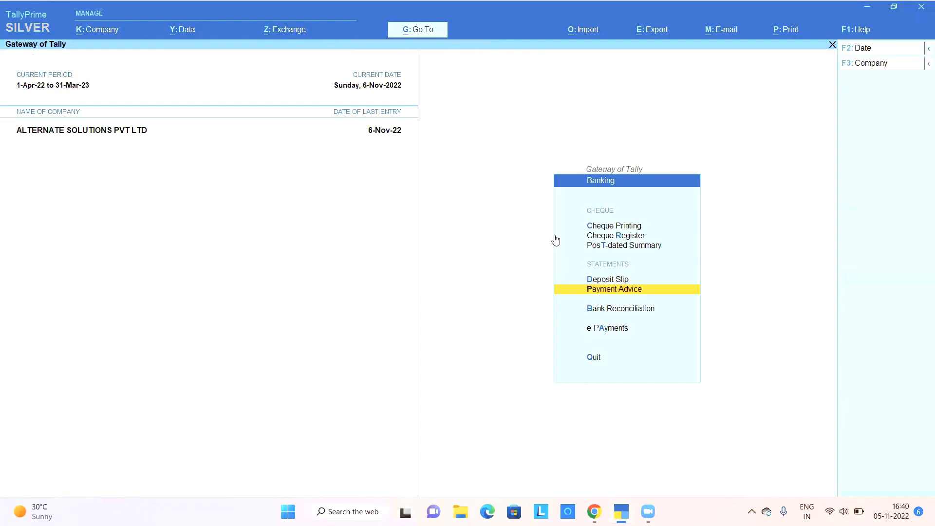
{"action": "key", "text": "Escape"}
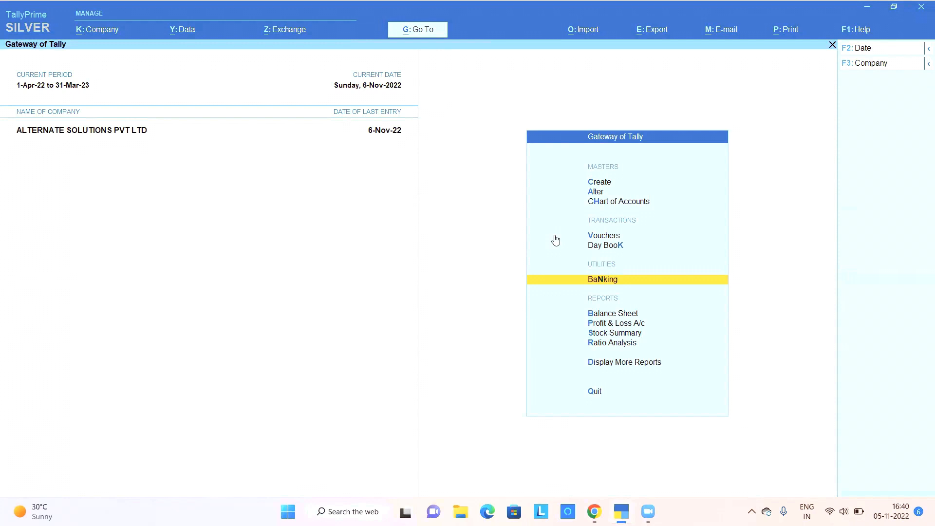
Open the Cheque Deposit Slip report for HDFC Bank
{"action": "key", "text": "Return"}
{"action": "key", "text": "Down"}
{"action": "key", "text": "Down"}
{"action": "key", "text": "Down"}
{"action": "key", "text": "Return"}
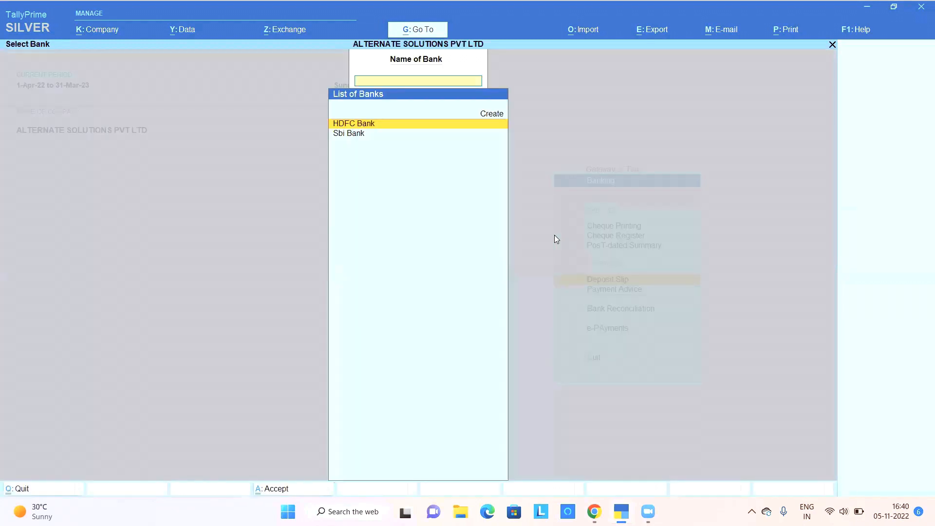
{"action": "key", "text": "Return"}
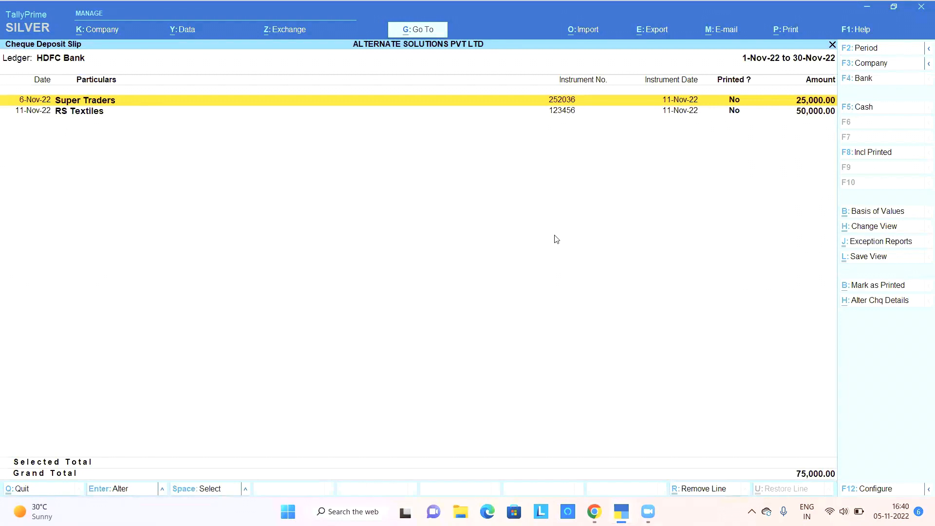
Open the Super Traders receipt voucher from the deposit slip list and close it without changes
{"action": "key", "text": "Down"}
{"action": "key", "text": "Up"}
{"action": "key", "text": "Return"}
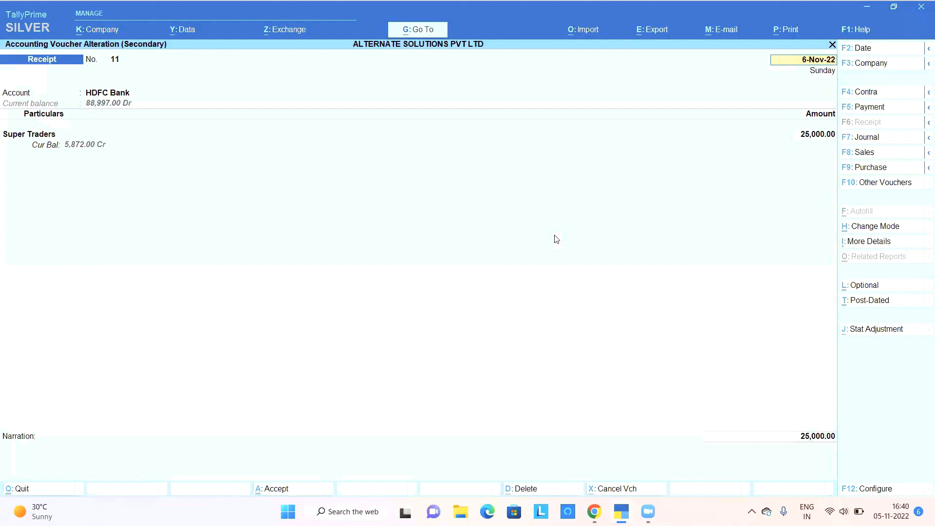
{"action": "key", "text": "BackSpace"}
{"action": "key", "text": "Escape"}
{"action": "key", "text": "Return"}
{"action": "key", "text": "Down"}
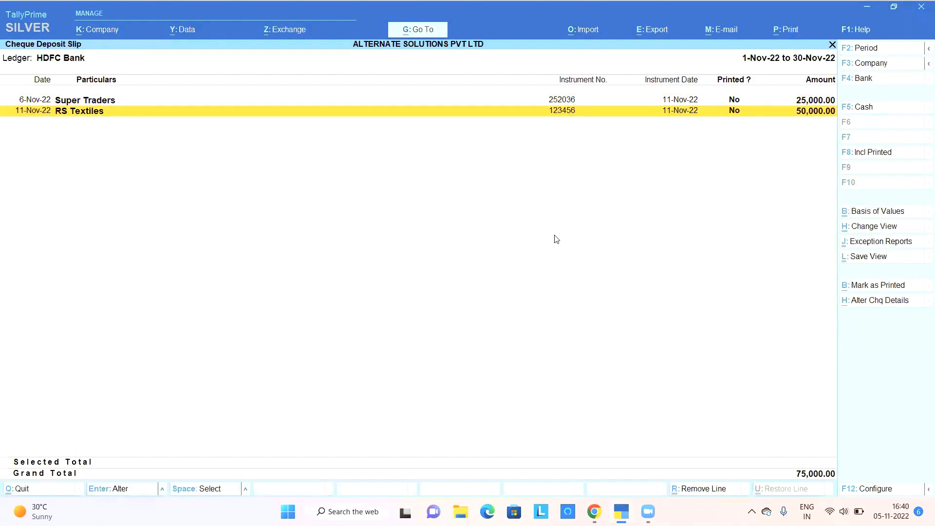
Open the RS Textiles receipt voucher, check its print options, and return to the Cheque Deposit Slip report
{"action": "key", "text": "Return"}
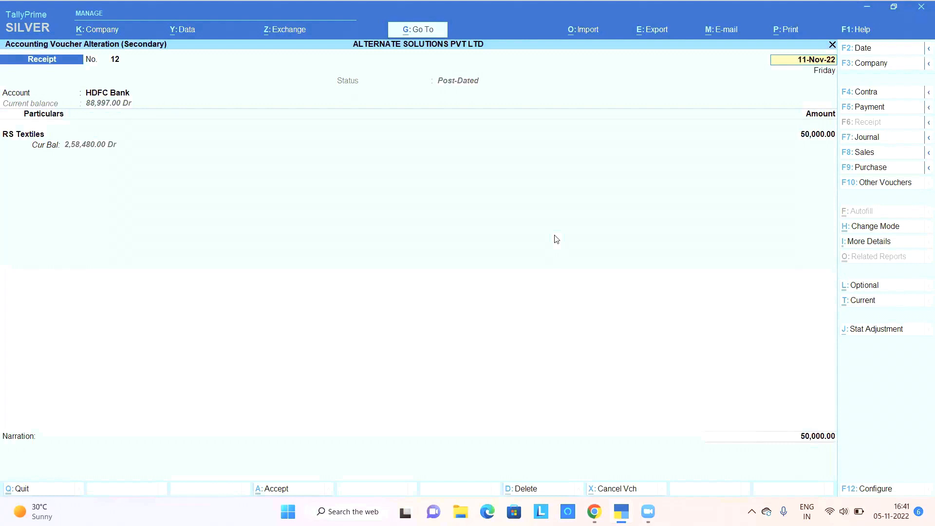
{"action": "key", "text": "alt+p"}
{"action": "key", "text": "Return"}
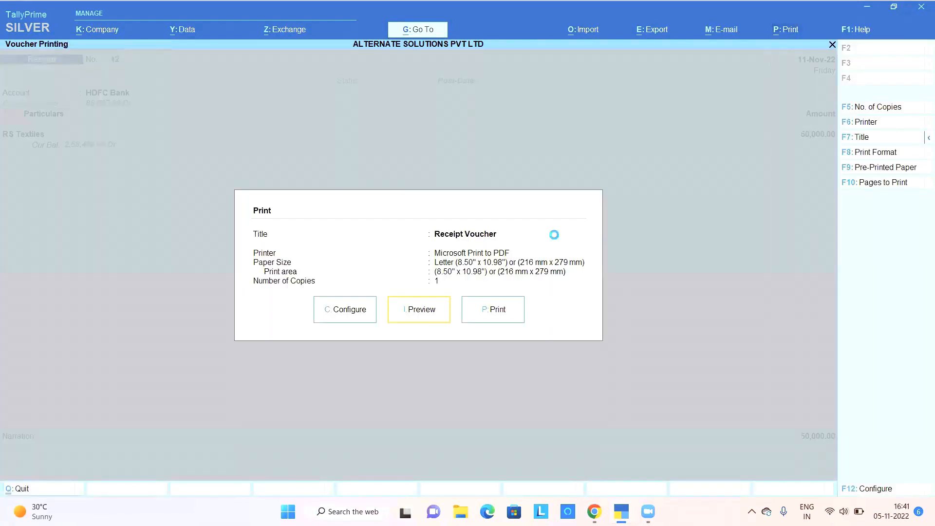
{"action": "key", "text": "Escape"}
{"action": "key", "text": "Escape"}
{"action": "key", "text": "BackSpace"}
{"action": "key", "text": "Escape"}
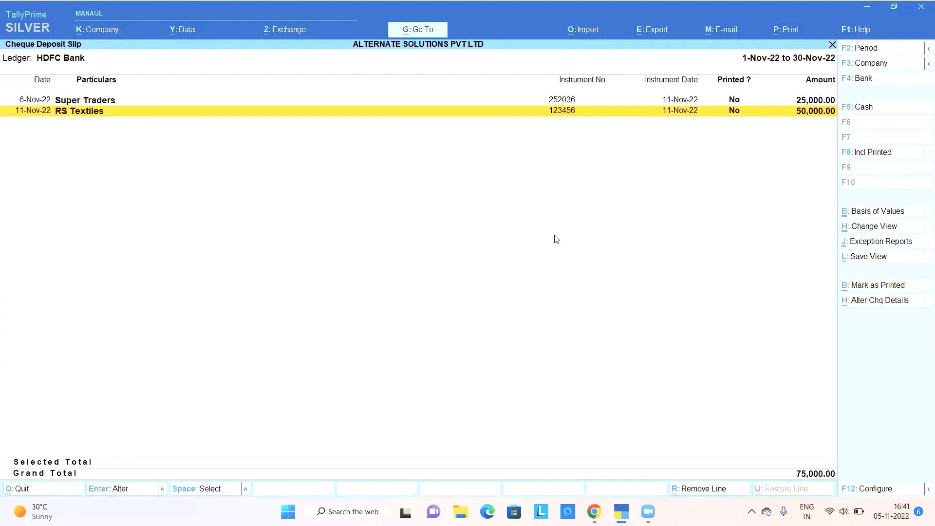
Select the RS Textiles cheque, preview its deposit slip, and return to the report
{"action": "key", "text": "space"}
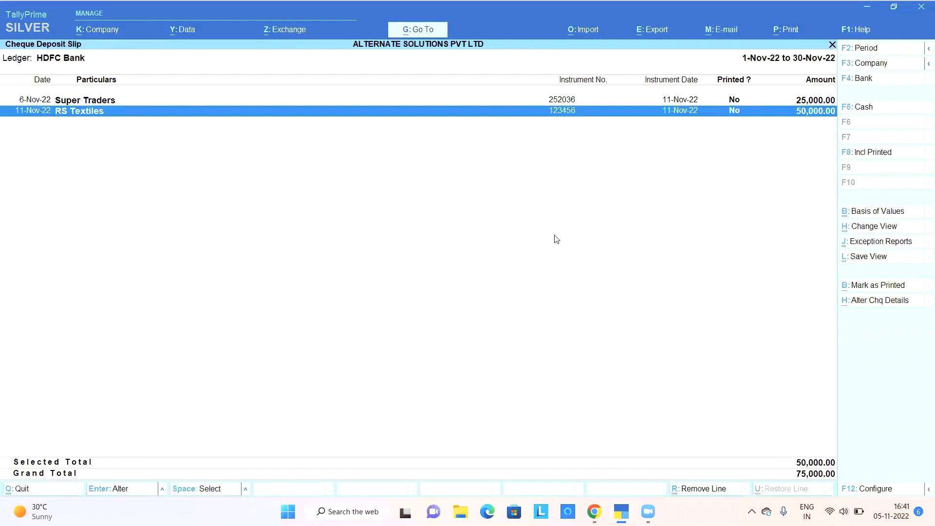
{"action": "key", "text": "alt"}
{"action": "key", "text": "alt+p"}
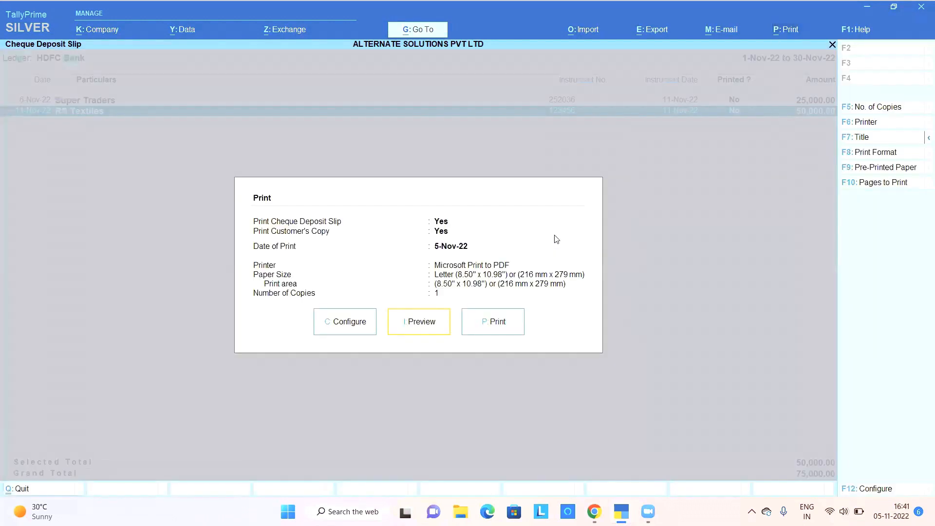
{"action": "key", "text": "i"}
{"action": "key", "text": "Escape"}
{"action": "key", "text": "Escape"}
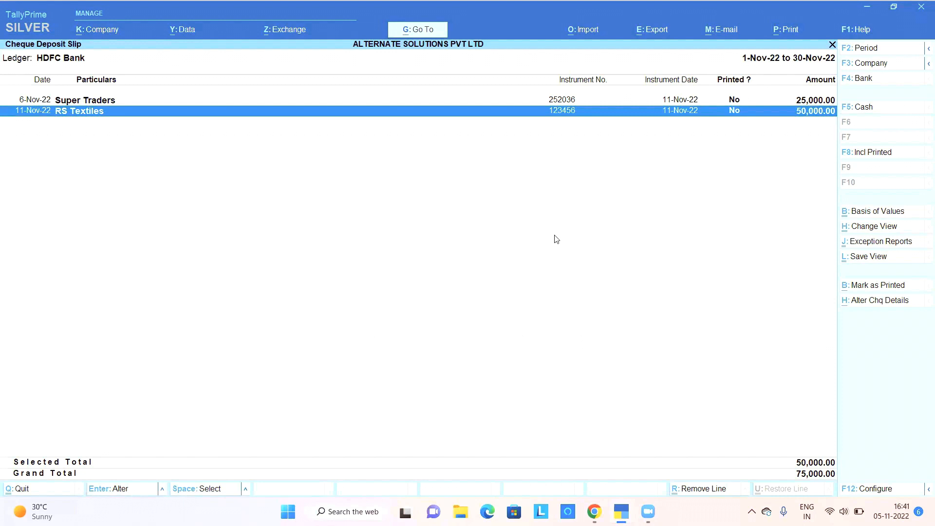
Examine the banker's and customer's copies of the RS Textiles deposit slip in an enlarged preview and return to the report
{"action": "key", "text": "alt"}
{"action": "key", "text": "alt+p"}
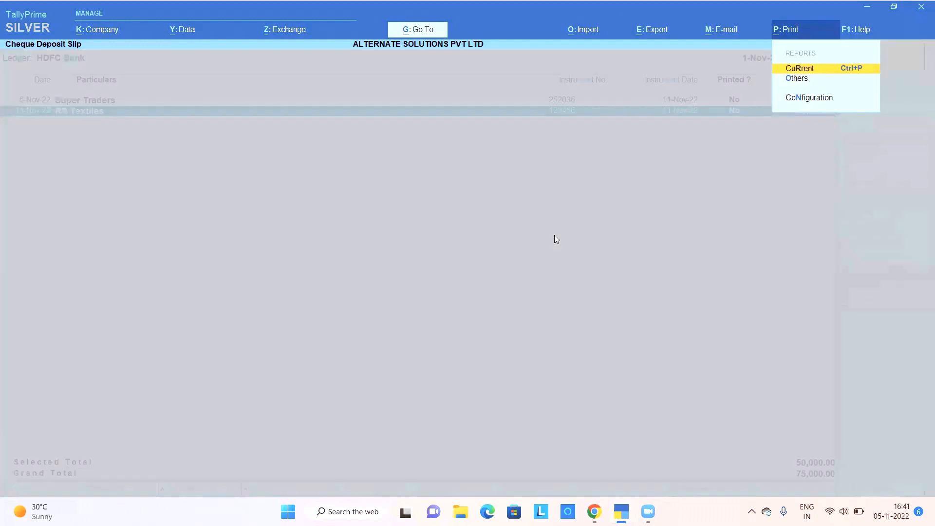
{"action": "key", "text": "Return"}
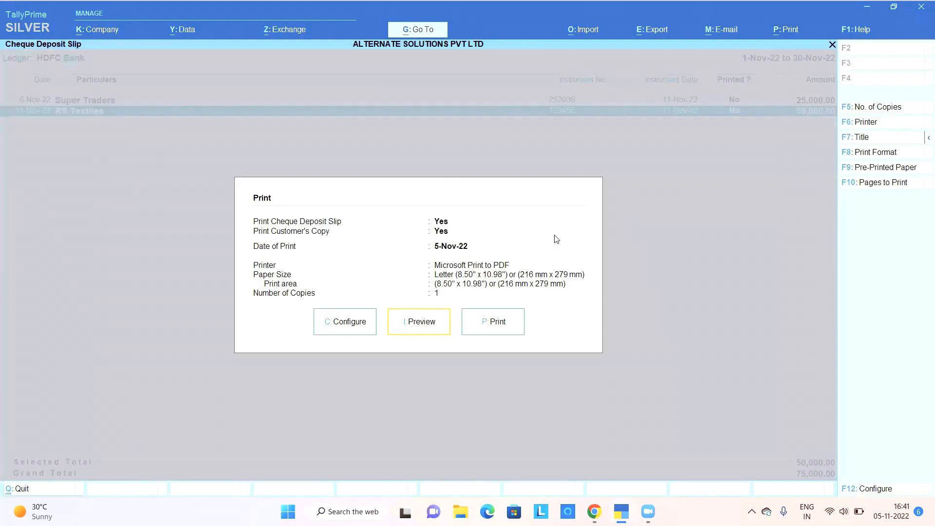
{"action": "key", "text": "i"}
{"action": "key", "text": "alt+z"}
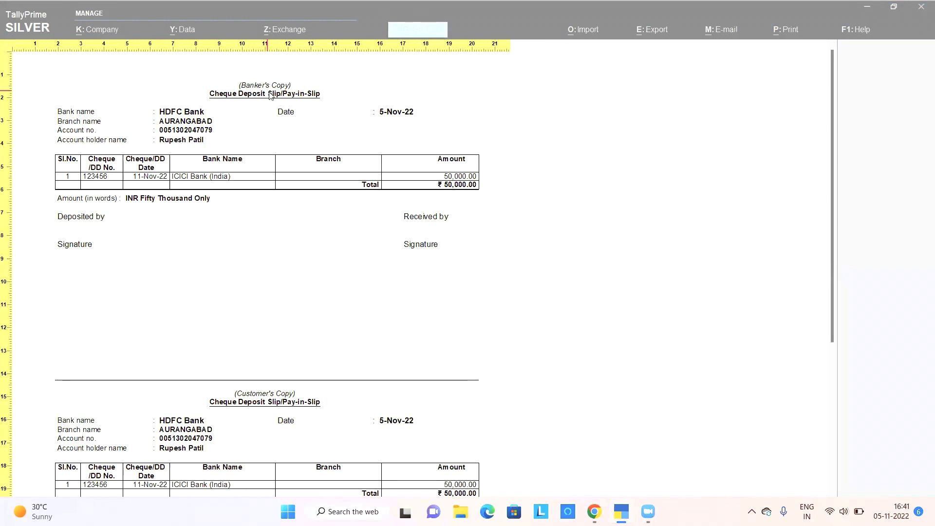
{"action": "scroll", "coordinate": [258, 431], "scroll_direction": "down", "scroll_amount": 1}
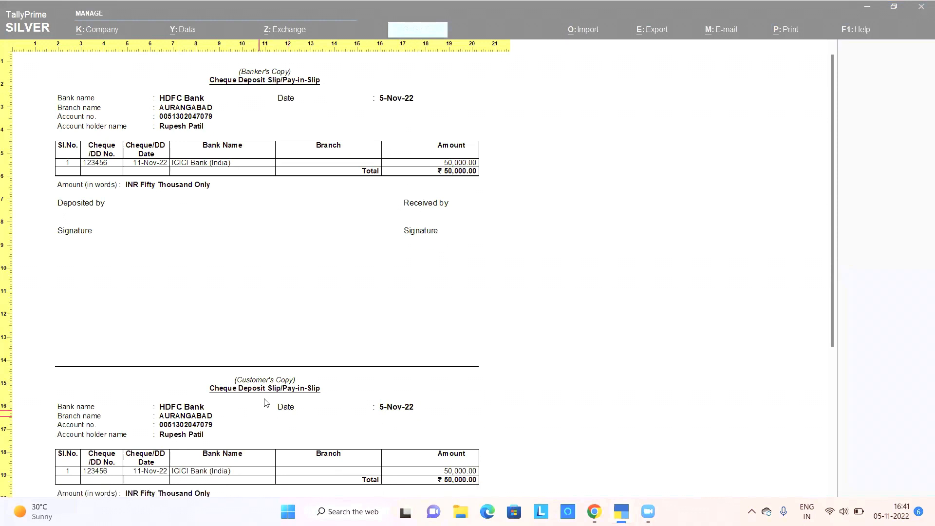
{"action": "left_click", "coordinate": [288, 387]}
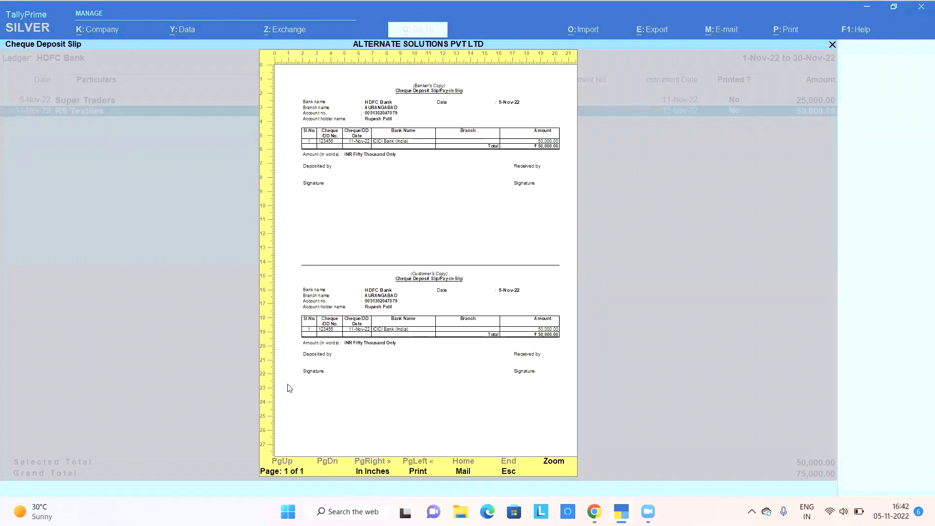
{"action": "key", "text": "Escape"}
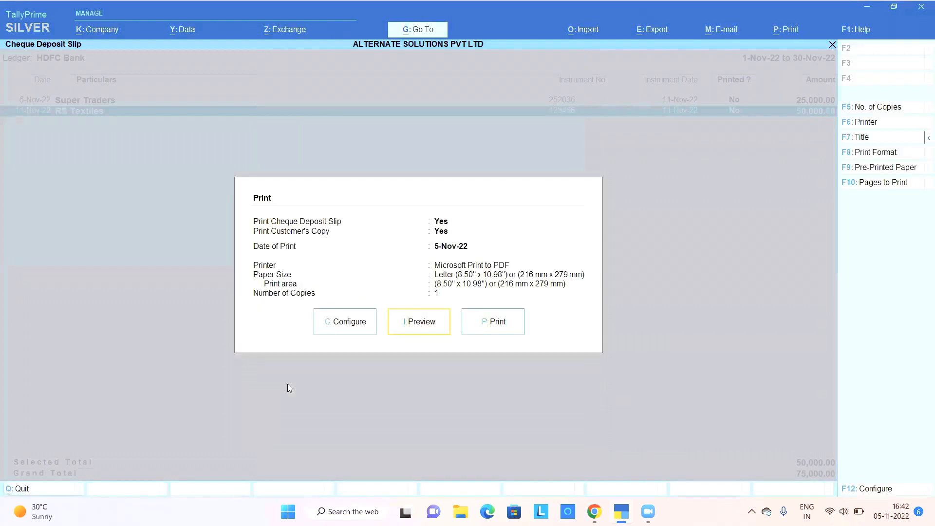
{"action": "key", "text": "Escape"}
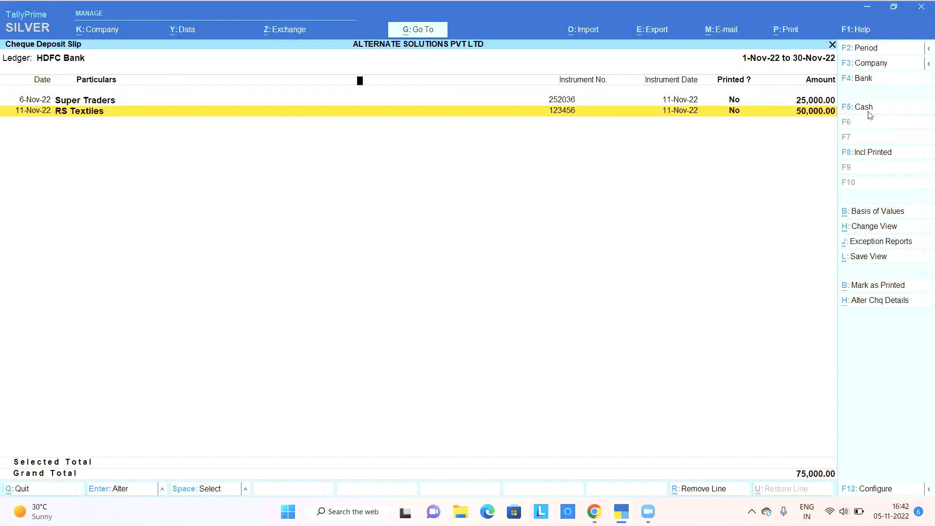
Close the Cheque Deposit Slip report and return to the Gateway of Tally
{"action": "key", "text": "Escape"}
{"action": "key", "text": "Escape"}
{"action": "key", "text": "Escape"}
{"action": "key", "text": "Escape"}
{"action": "key", "text": "Escape"}
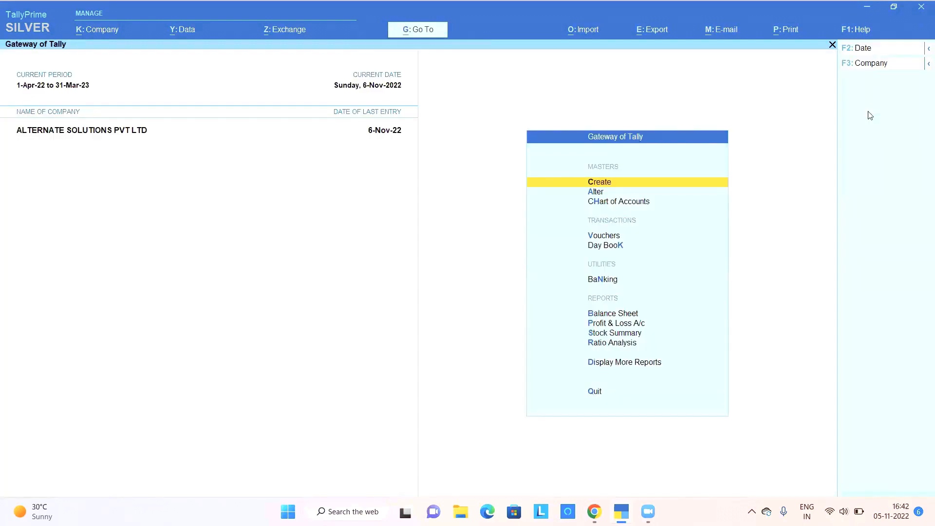
Start a contra voucher and set its date to 5-11
{"action": "key", "text": "v"}
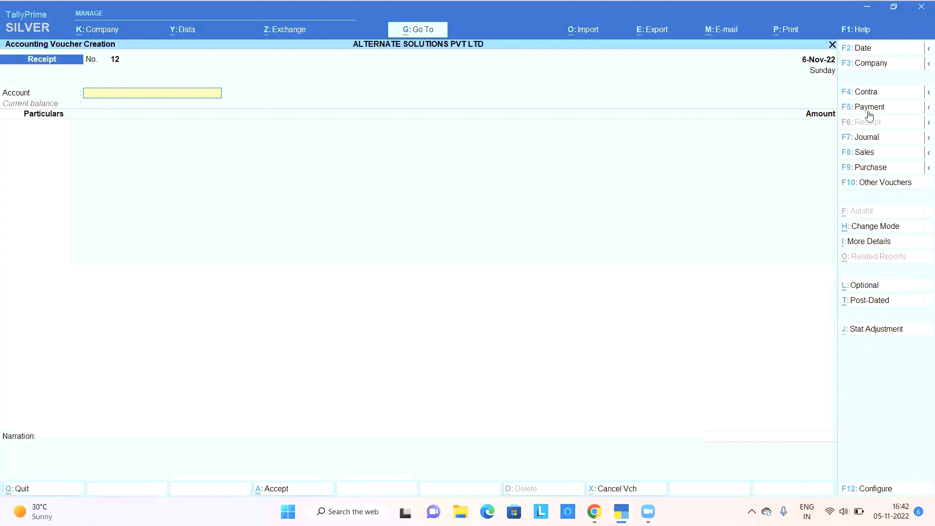
{"action": "key", "text": "F5"}
{"action": "key", "text": "F4"}
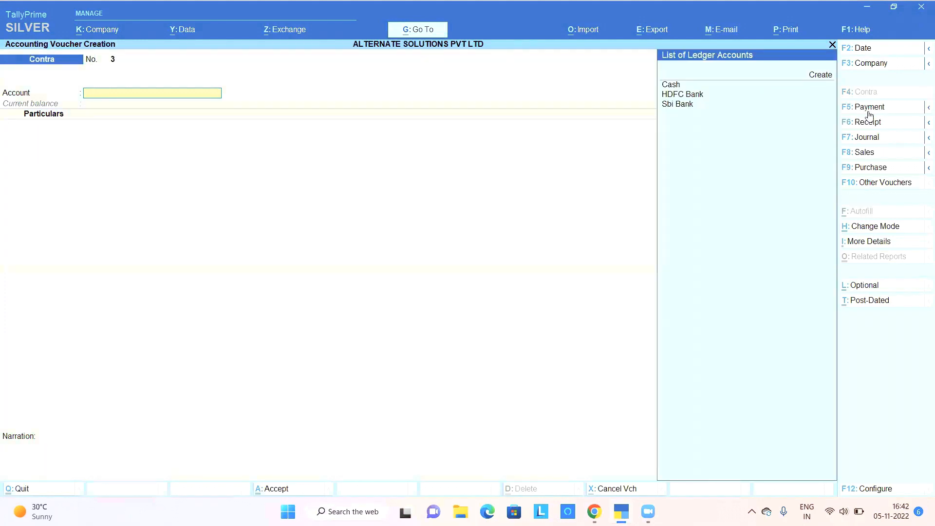
{"action": "key", "text": "F2"}
{"action": "type", "text": "5-1"}
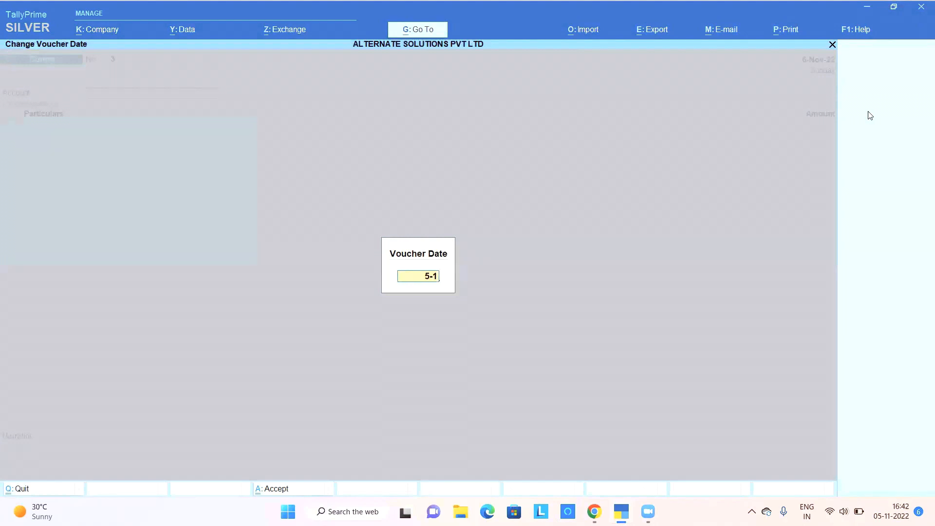
{"action": "type", "text": "1"}
{"action": "key", "text": "Return"}
Choose HDFC Bank as the contra voucher's account and Cash as the ledger under Particulars
{"action": "key", "text": "Down"}
{"action": "key", "text": "Down"}
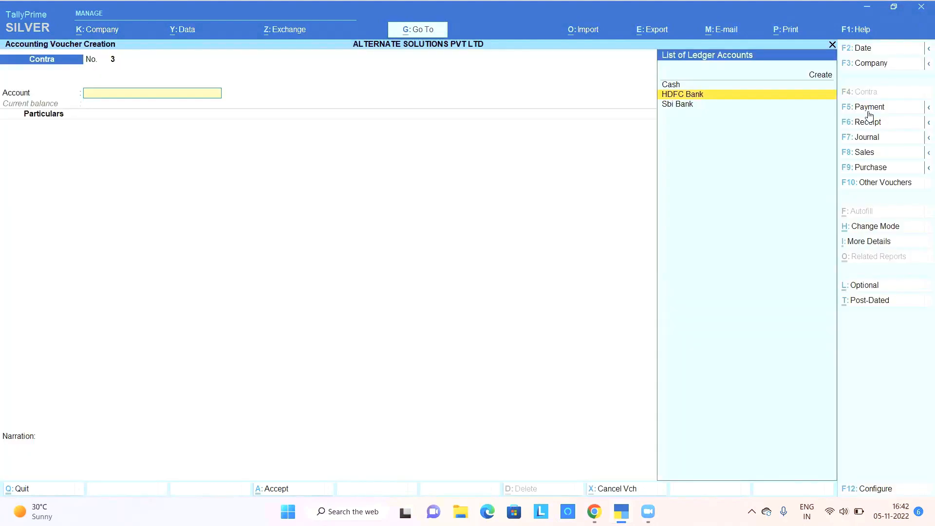
{"action": "key", "text": "Return"}
{"action": "key", "text": "Down"}
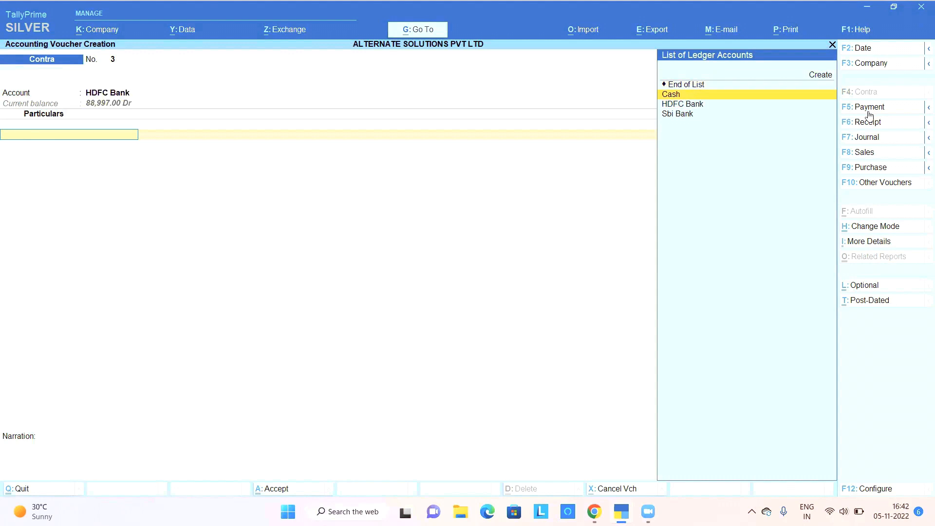
{"action": "key", "text": "Down"}
{"action": "key", "text": "Down"}
{"action": "key", "text": "Up"}
{"action": "key", "text": "Up"}
{"action": "key", "text": "Up"}
{"action": "key", "text": "Down"}
{"action": "key", "text": "Return"}
{"action": "type", "text": "500000"}
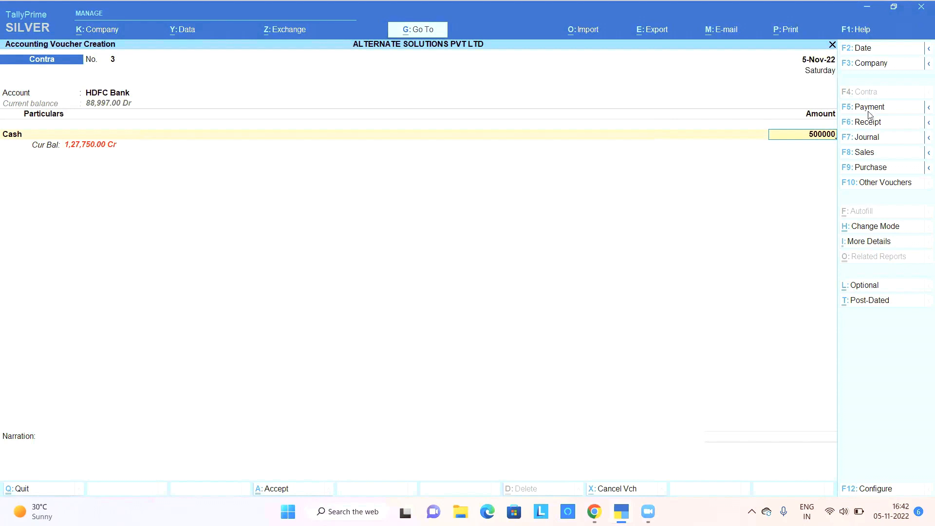
{"action": "key", "text": "Return"}
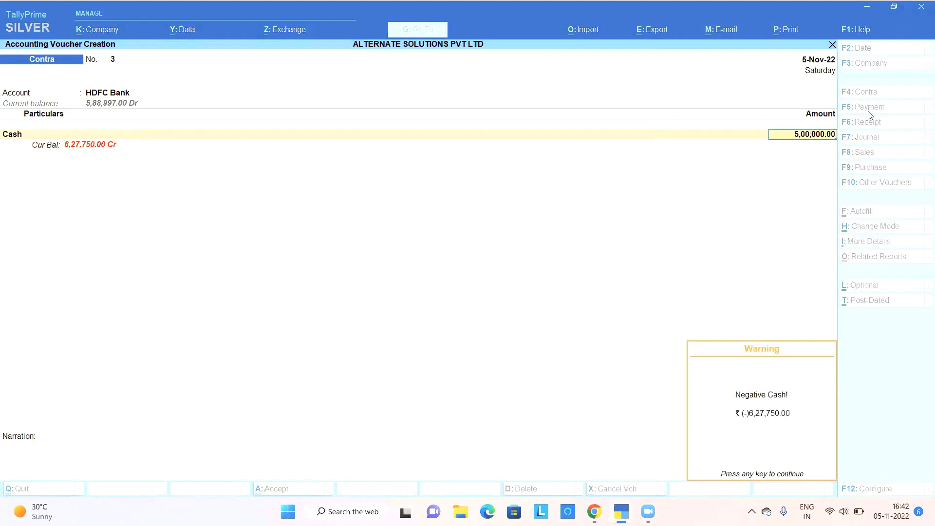
{"action": "key", "text": "Return"}
Set the Cash amount to 50,000 and finish the ledger entries to reach HDFC Bank's allocations
{"action": "type", "text": "50,000"}
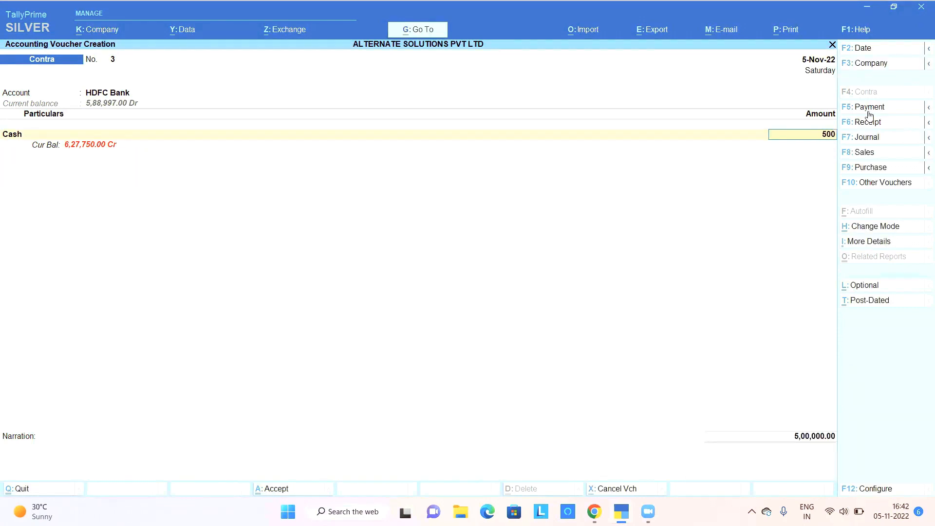
{"action": "key", "text": "Return"}
{"action": "key", "text": "Return"}
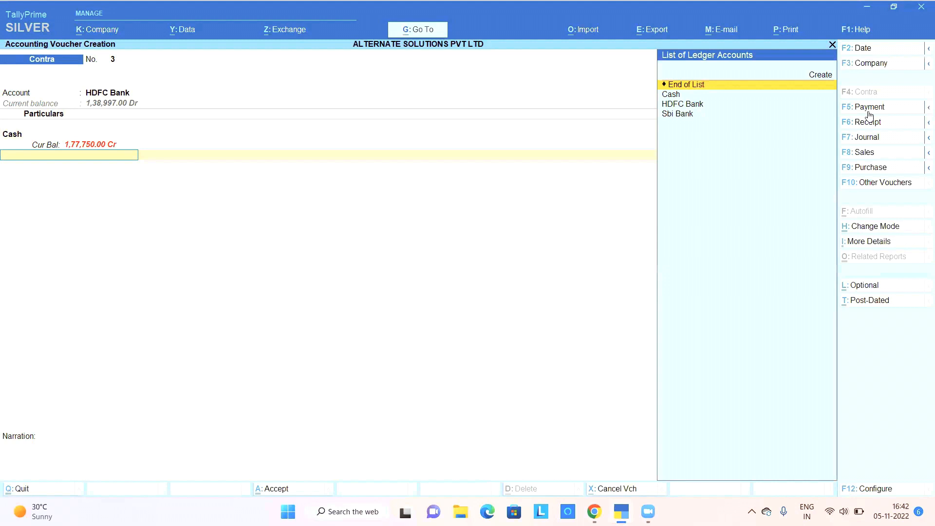
{"action": "key", "text": "Return"}
{"action": "key", "text": "Return"}
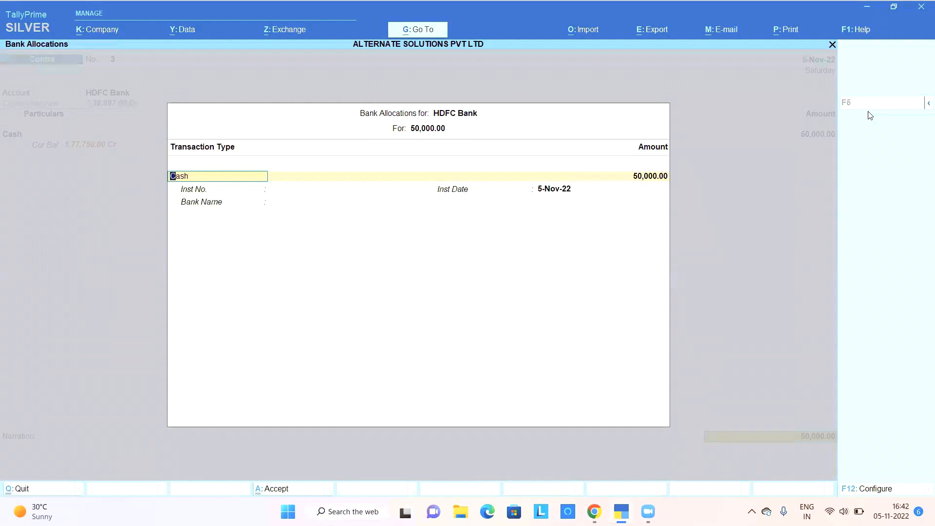
Keep Cash as the transaction type and open the cash denominations for the 50,000 HDFC Bank deposit
{"action": "key", "text": "Return"}
{"action": "key", "text": "Return"}
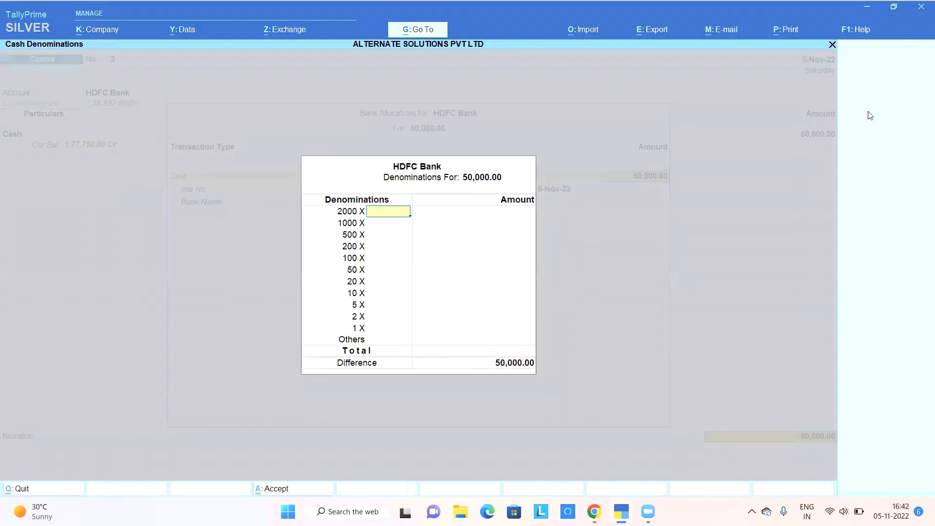
{"action": "key", "text": "Escape"}
{"action": "key", "text": "Return"}
{"action": "key", "text": "Down"}
{"action": "key", "text": "Down"}
{"action": "key", "text": "Up"}
{"action": "key", "text": "Down"}
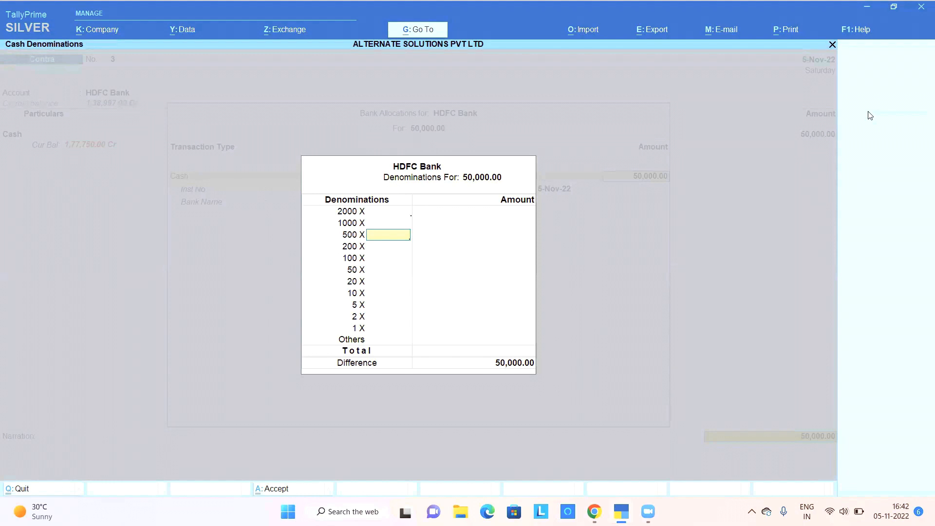
{"action": "key", "text": "Up"}
{"action": "key", "text": "Up"}
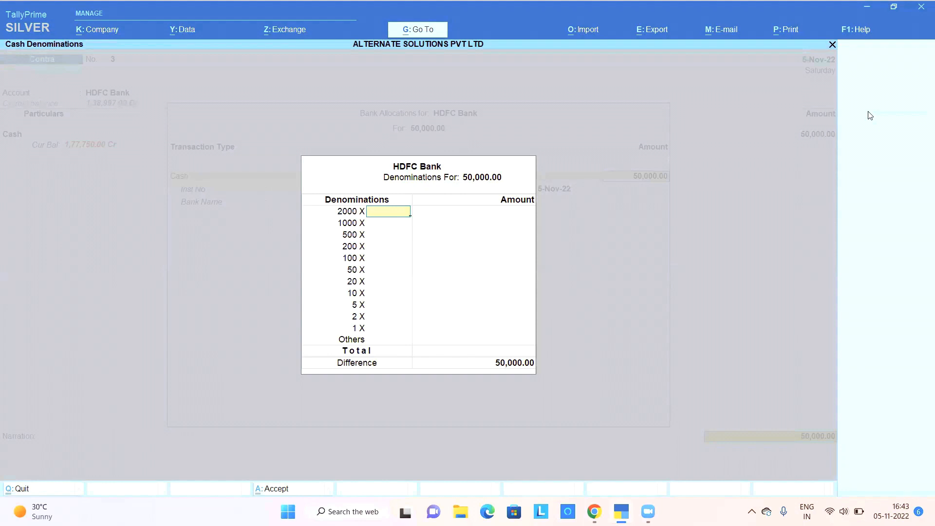
{"action": "type", "text": "10"}
{"action": "key", "text": "Return"}
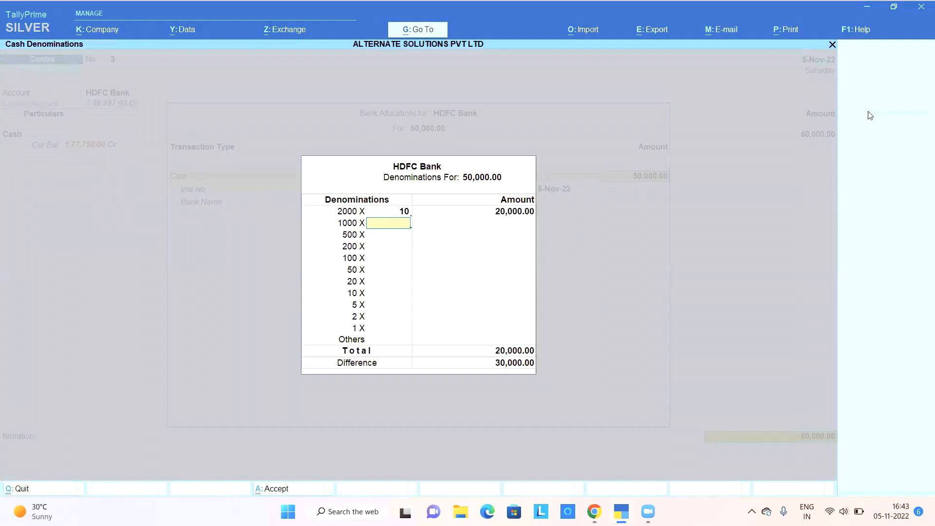
{"action": "key", "text": "Up"}
{"action": "type", "text": "35"}
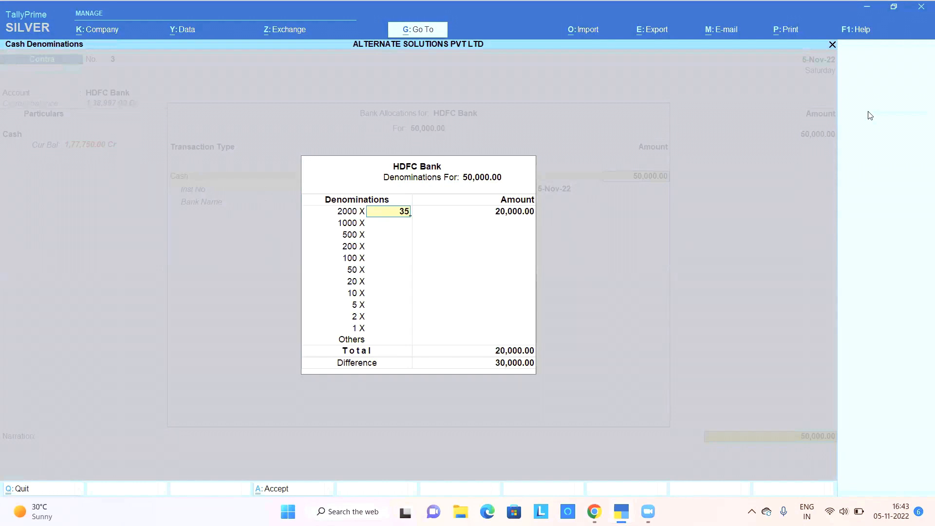
{"action": "key", "text": "Return"}
{"action": "key", "text": "Return"}
Set the count of 2000 notes to 25 and accept the cash denominations
{"action": "type", "text": "25"}
{"action": "key", "text": "Return"}
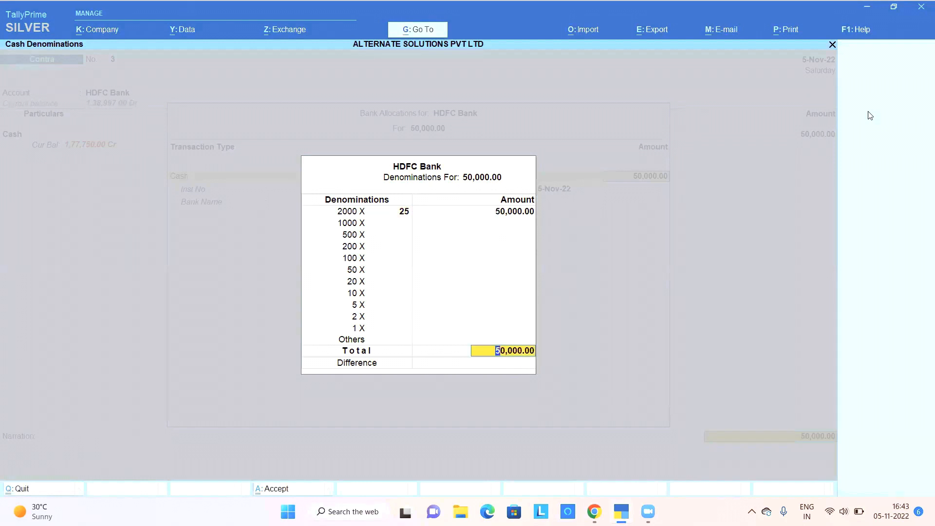
{"action": "key", "text": "shift+Tab"}
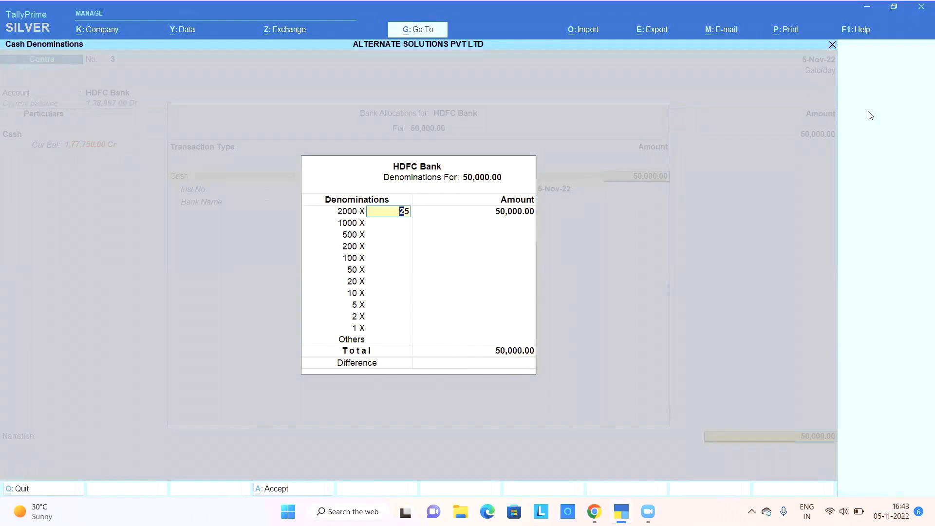
{"action": "key", "text": "Return"}
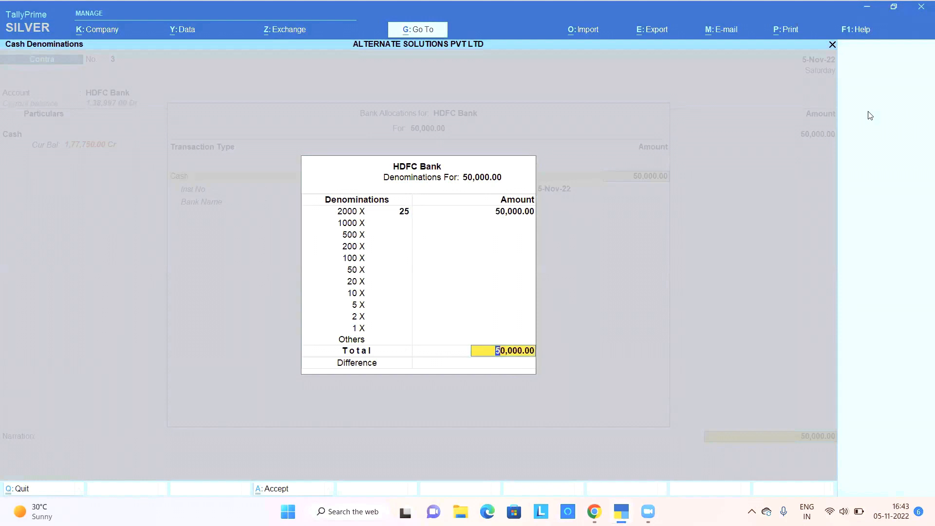
{"action": "key", "text": "Return"}
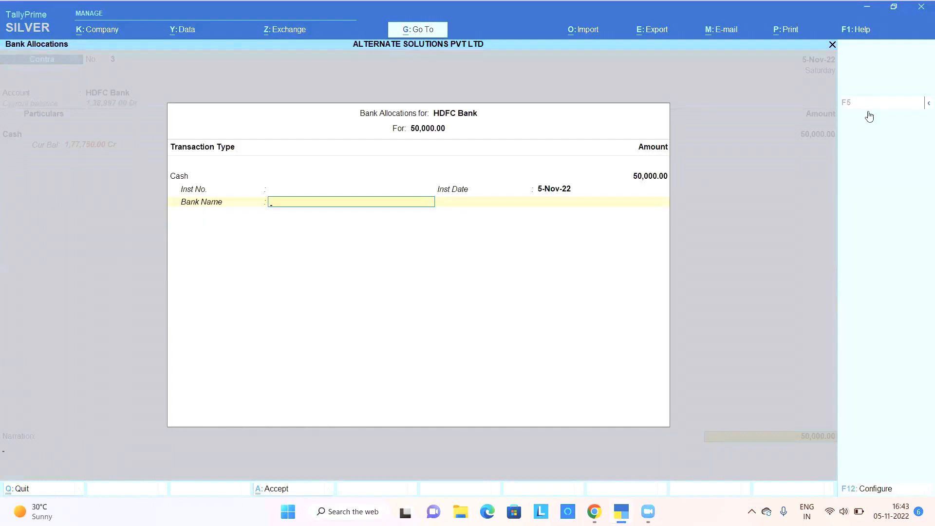
{"action": "key", "text": "Return"}
{"action": "key", "text": "Return"}
{"action": "key", "text": "BackSpace"}
{"action": "key", "text": "Return"}
{"action": "key", "text": "BackSpace"}
{"action": "key", "text": "BackSpace"}
{"action": "key", "text": "BackSpace"}
{"action": "key", "text": "Return"}
{"action": "key", "text": "Return"}
{"action": "key", "text": "Return"}
{"action": "key", "text": "Return"}
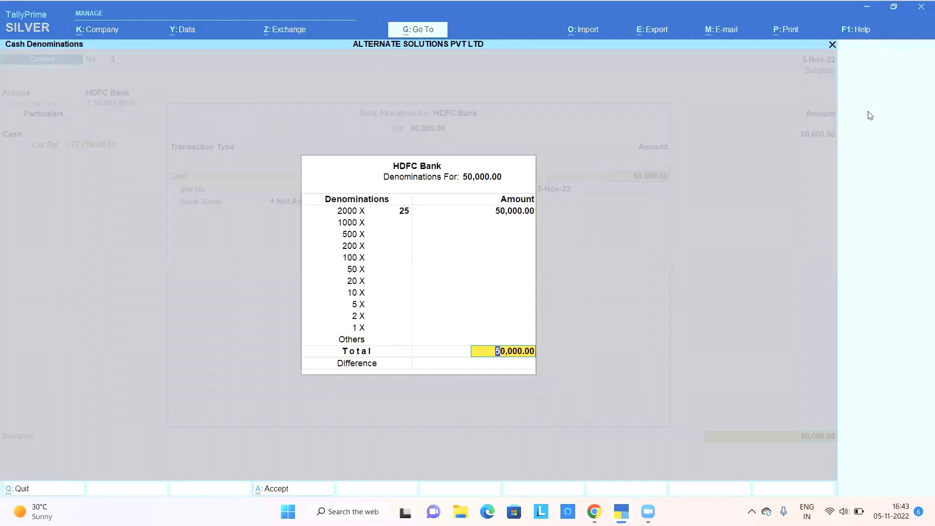
{"action": "key", "text": "Return"}
{"action": "key", "text": "Return"}
{"action": "key", "text": "BackSpace"}
{"action": "key", "text": "Return"}
{"action": "key", "text": "Return"}
{"action": "key", "text": "Return"}
{"action": "key", "text": "Return"}
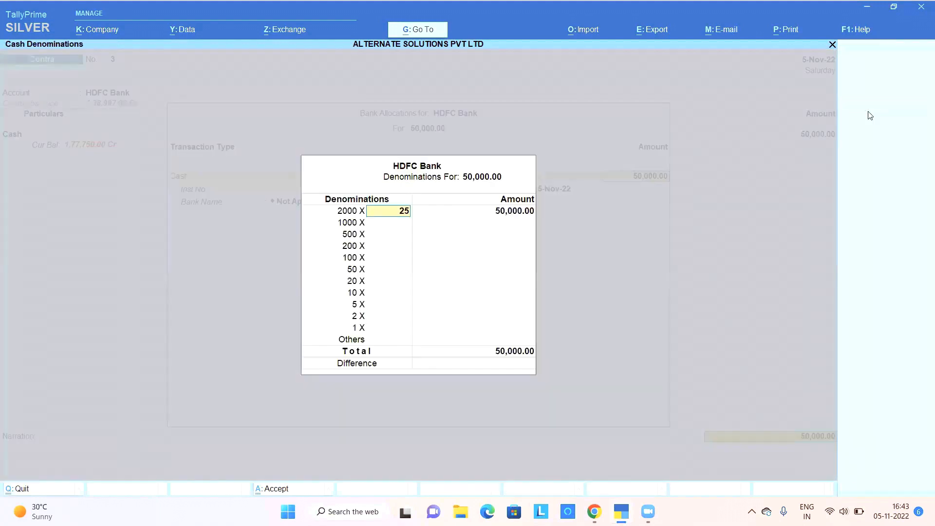
{"action": "key", "text": "Return"}
{"action": "key", "text": "Return"}
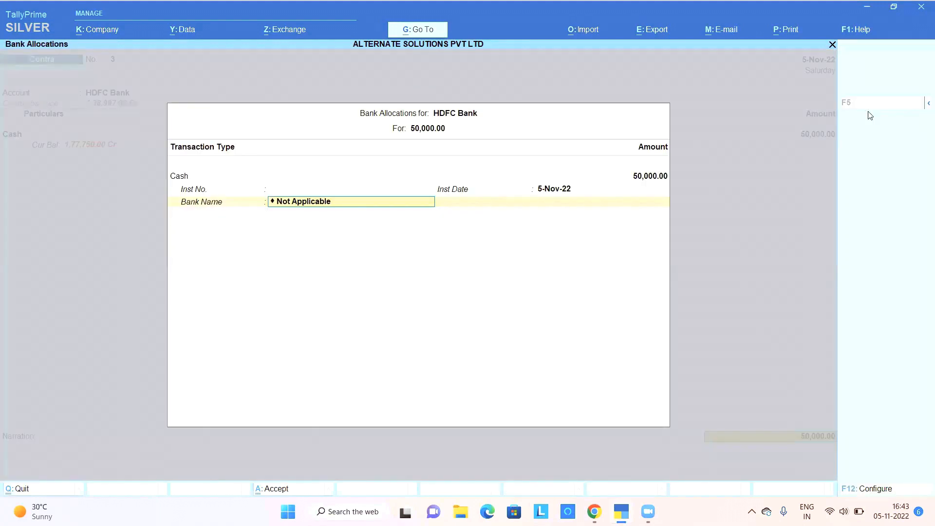
Set the bank name in the cash allocation to ICICI Bank (India) and accept the bank allocations
{"action": "key", "text": "BackSpace"}
{"action": "key", "text": "Down"}
{"action": "key", "text": "Down"}
{"action": "key", "text": "Down"}
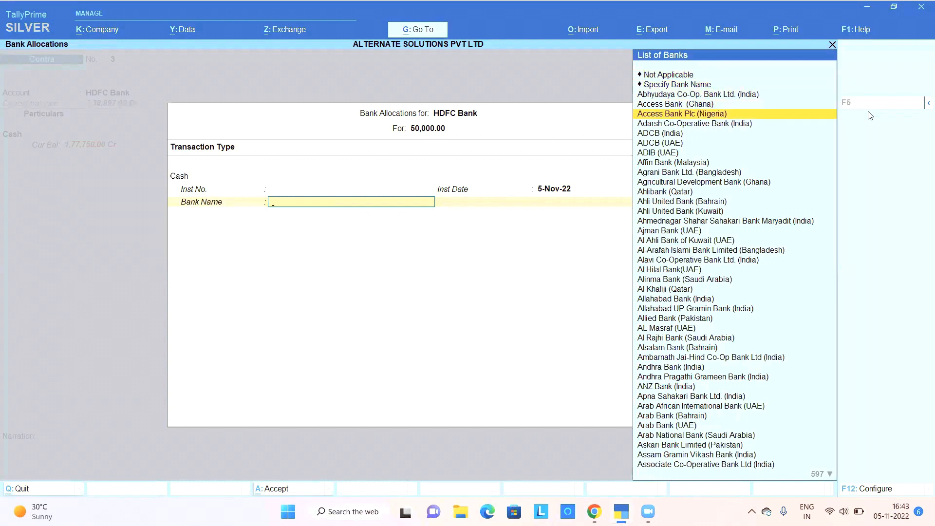
{"action": "type", "text": "Icic"}
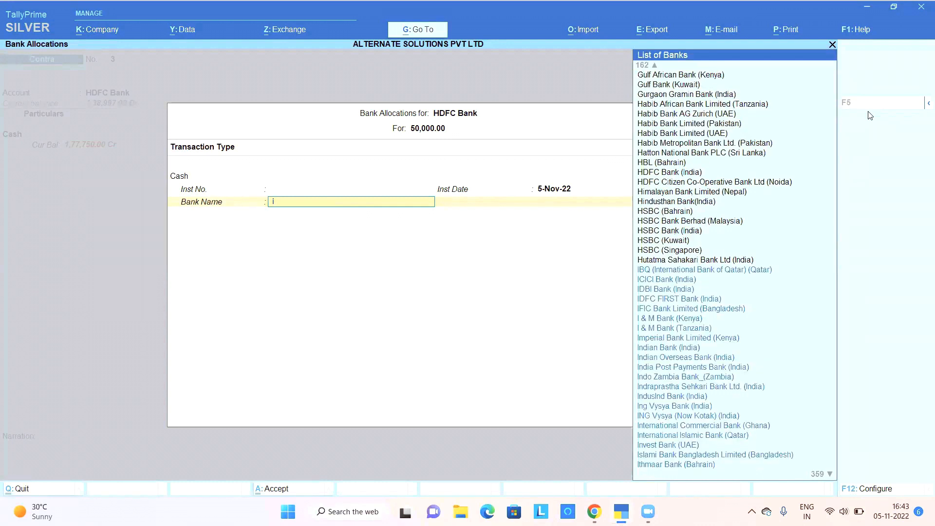
{"action": "key", "text": "Return"}
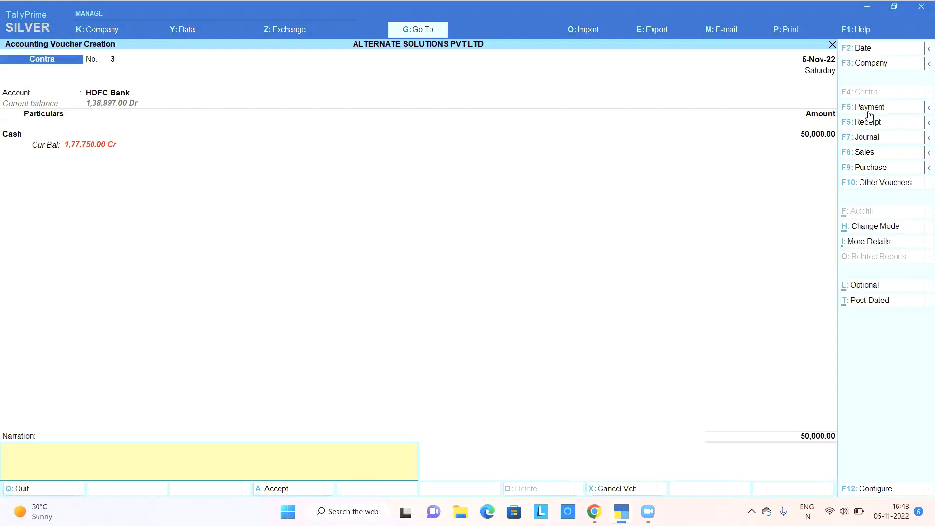
Save the contra voucher without a narration and return to the Gateway of Tally
{"action": "key", "text": "Return"}
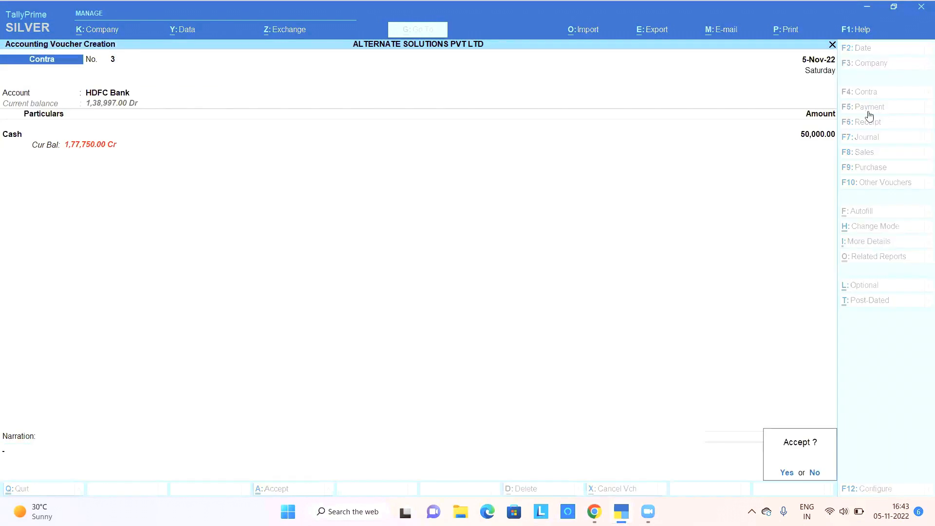
{"action": "key", "text": "Return"}
{"action": "key", "text": "Escape"}
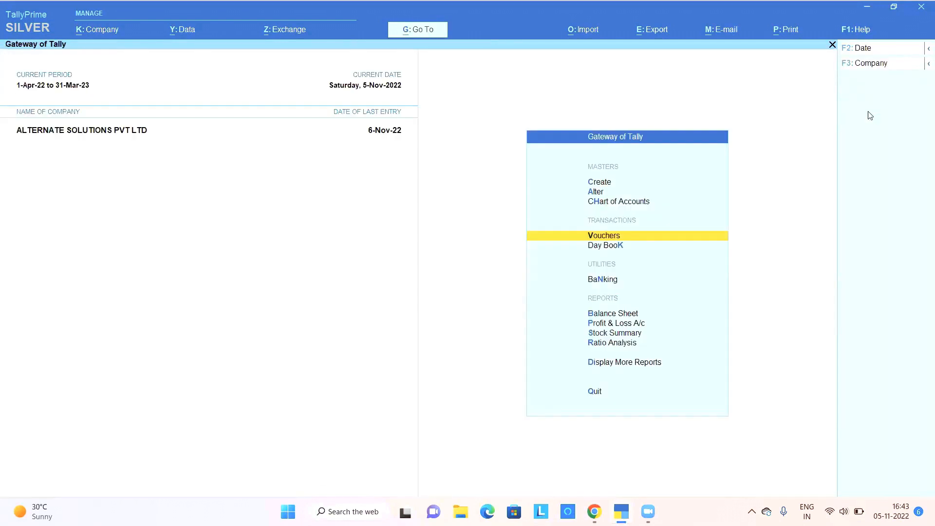
Open the Banking deposit slip report for HDFC Bank and switch it to cash deposits
{"action": "key", "text": "Down"}
{"action": "key", "text": "Down"}
{"action": "key", "text": "Down"}
{"action": "key", "text": "Down"}
{"action": "key", "text": "Down"}
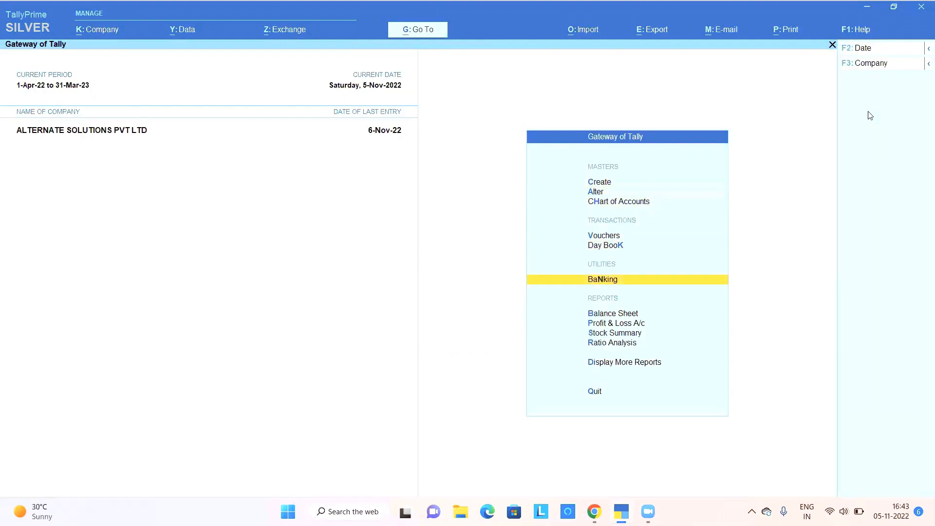
{"action": "key", "text": "Return"}
{"action": "key", "text": "Down"}
{"action": "key", "text": "Down"}
{"action": "key", "text": "Down"}
{"action": "key", "text": "Down"}
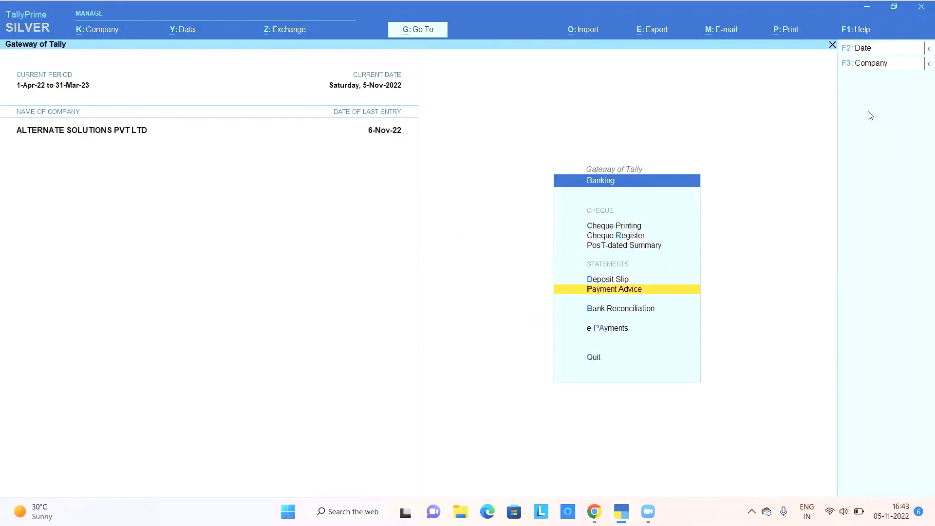
{"action": "key", "text": "Up"}
{"action": "key", "text": "Return"}
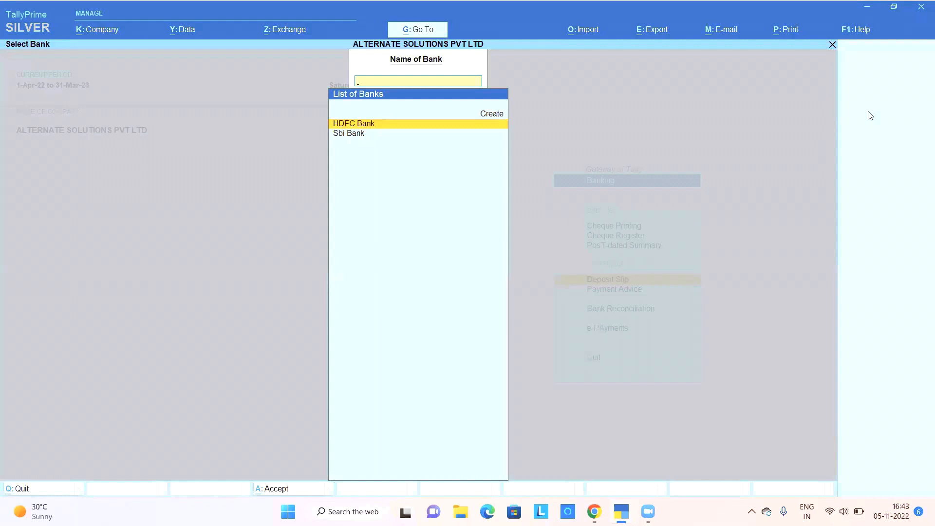
{"action": "key", "text": "Return"}
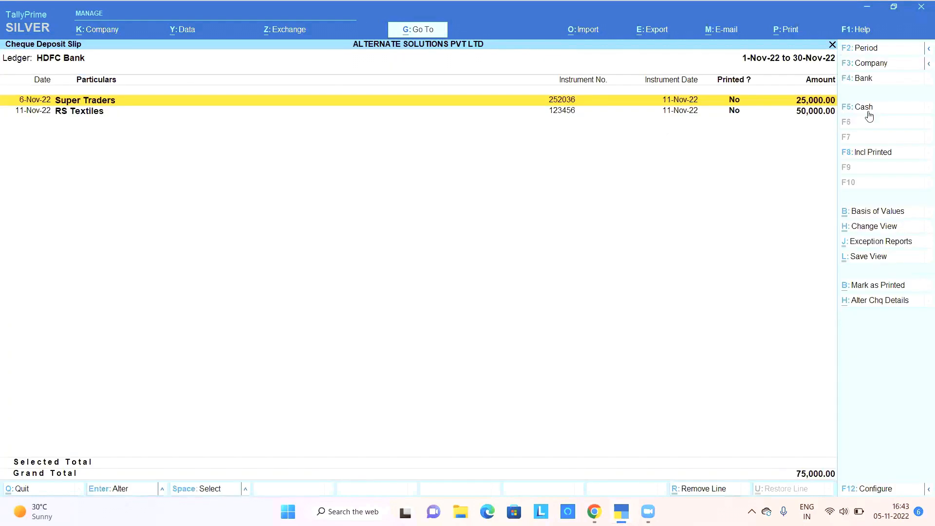
{"action": "key", "text": "Down"}
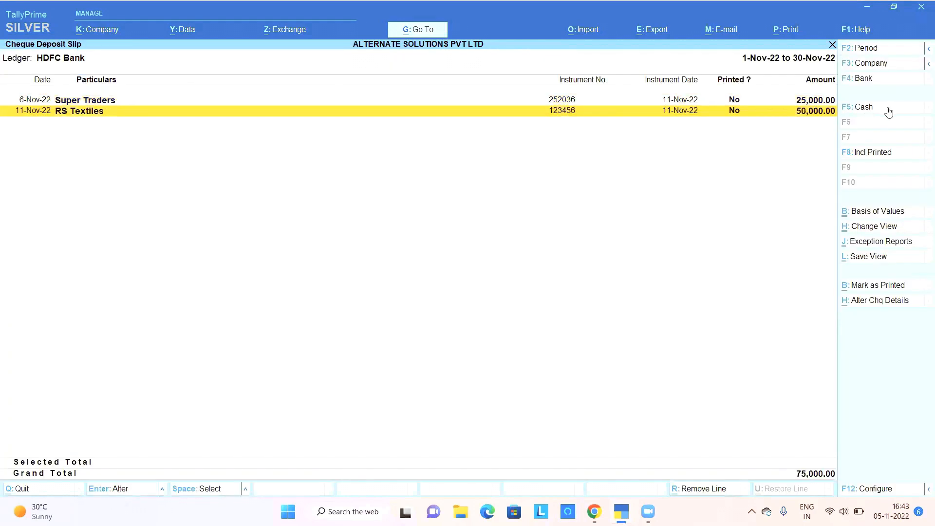
{"action": "left_click", "coordinate": [863, 107]}
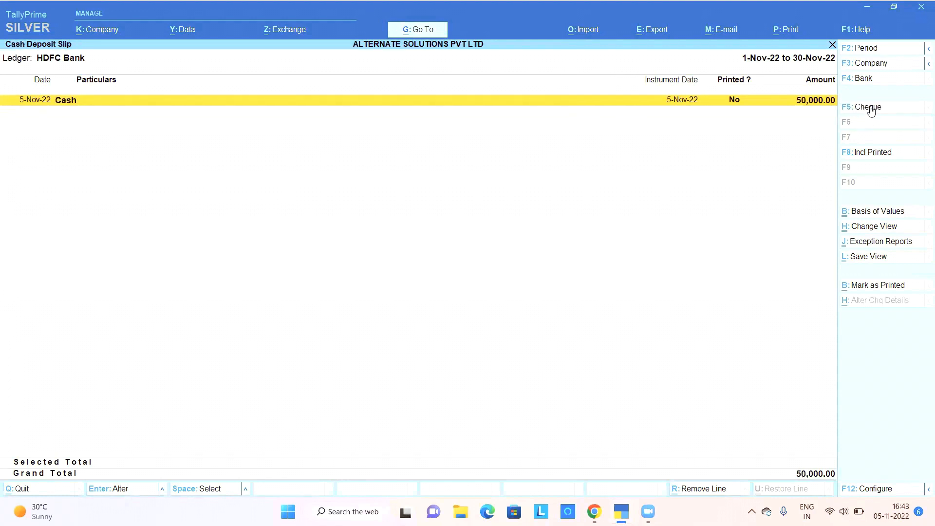
Select the 5-Nov-22 Cash entry and preview its cash deposit slip
{"action": "key", "text": "space"}
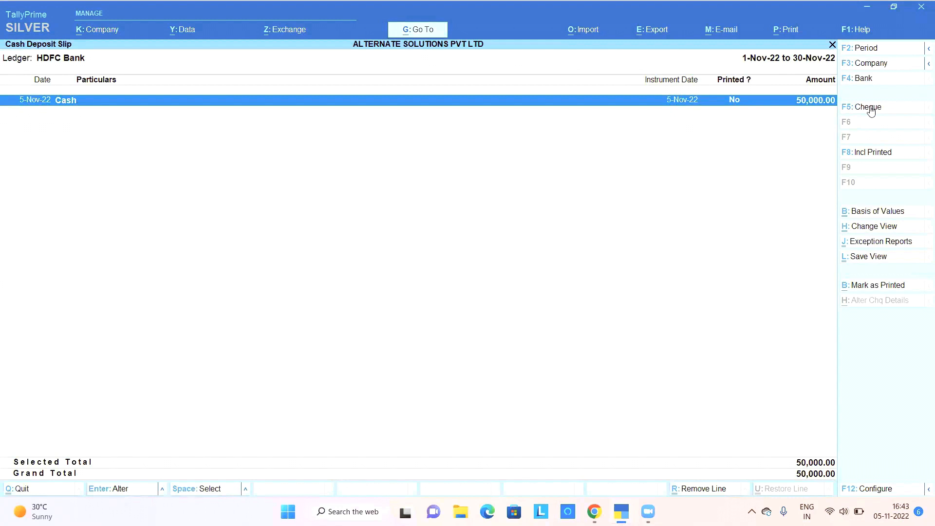
{"action": "key", "text": "alt+p"}
{"action": "key", "text": "Return"}
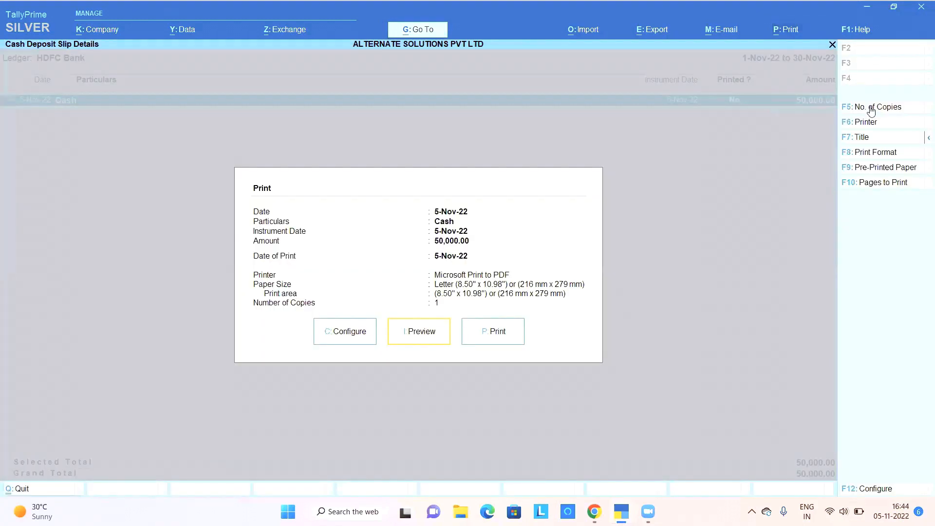
{"action": "key", "text": "i"}
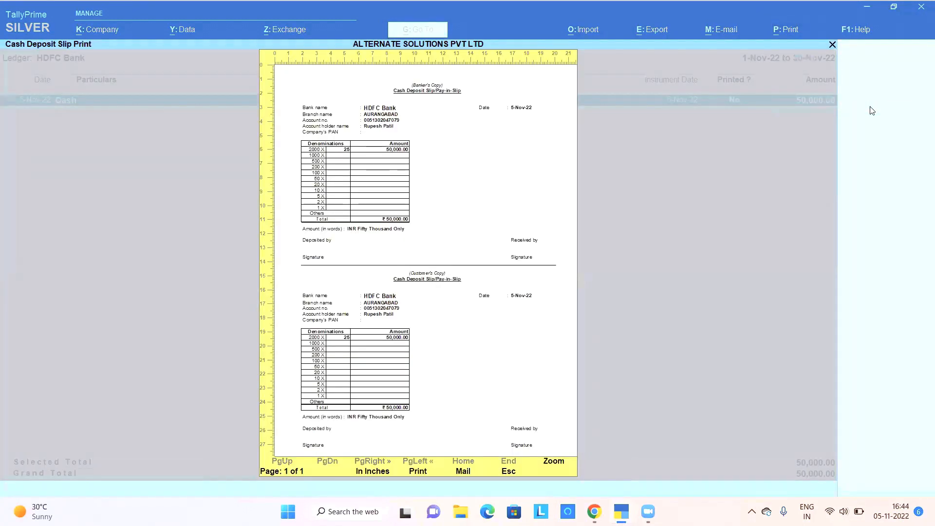
Examine the cash deposit slip's denominations and bank details in an enlarged preview and return to the report
{"action": "key", "text": "Return"}
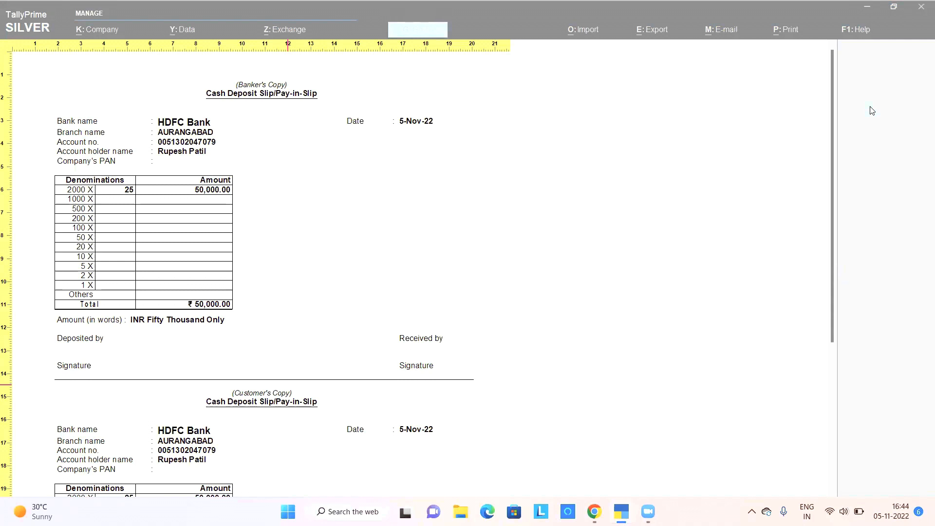
{"action": "key", "text": "Escape"}
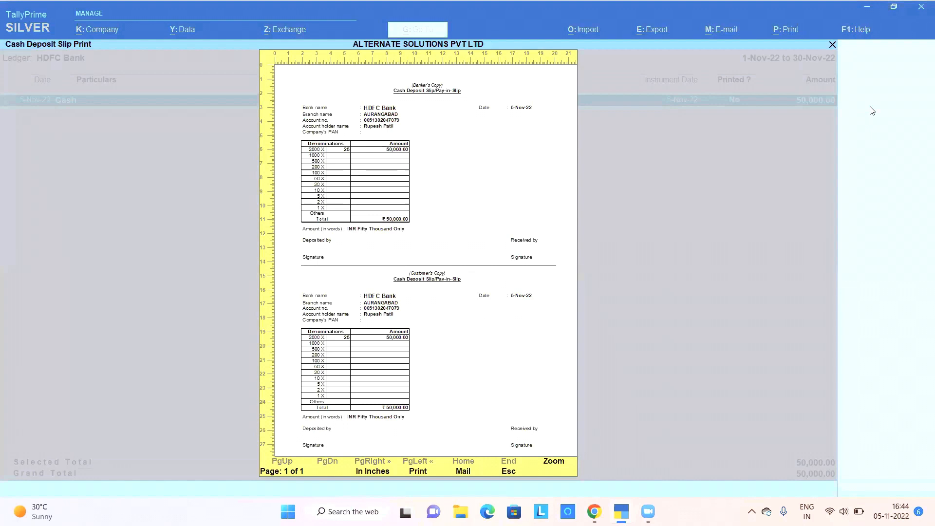
{"action": "key", "text": "Escape"}
{"action": "key", "text": "Escape"}
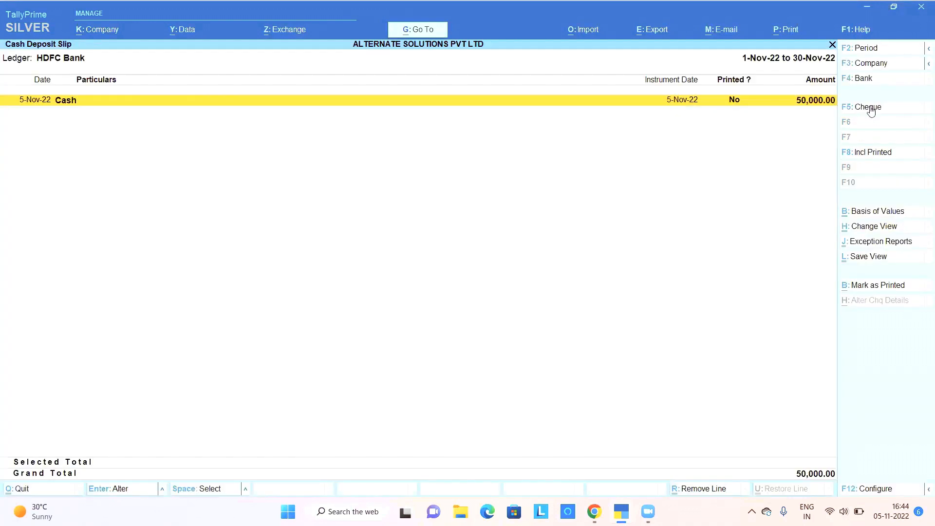
Close the Cash Deposit Slip report and return to the Gateway of Tally
{"action": "key", "text": "Escape"}
{"action": "key", "text": "Escape"}
{"action": "key", "text": "Escape"}
{"action": "key", "text": "Escape"}
{"action": "key", "text": "Escape"}
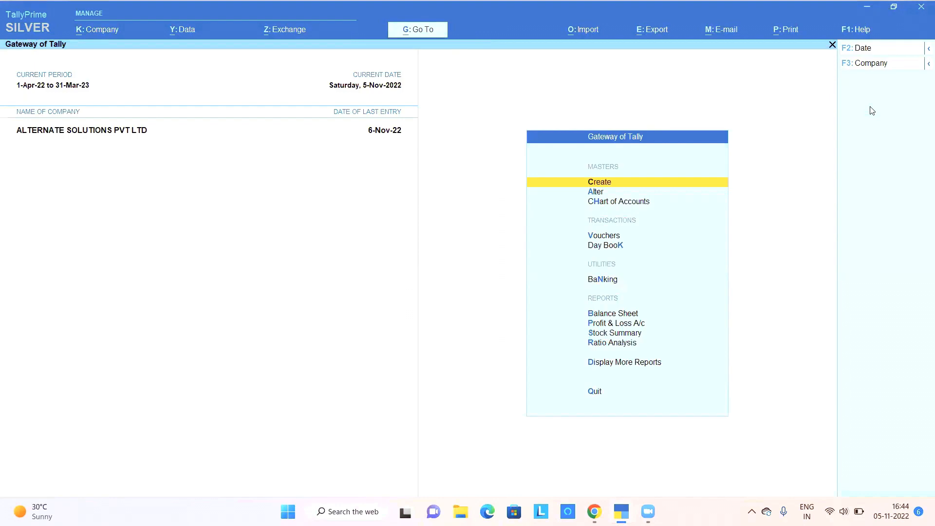